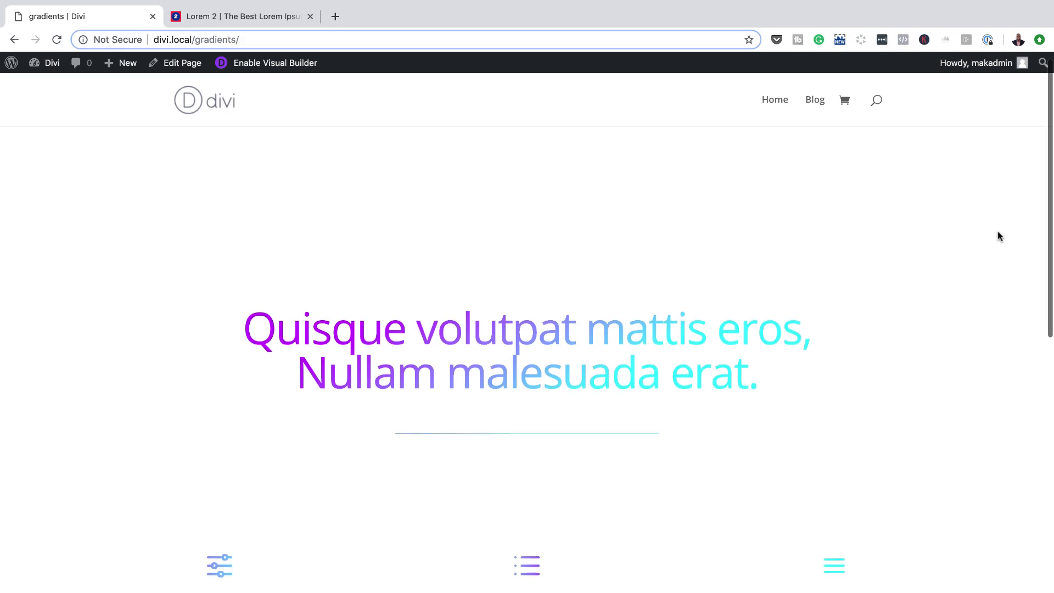
# - Look over the finished gradients page, from the gradient headline and divider down to the three content columns with gradient titles
pyautogui.scroll(-5, 999, 236)
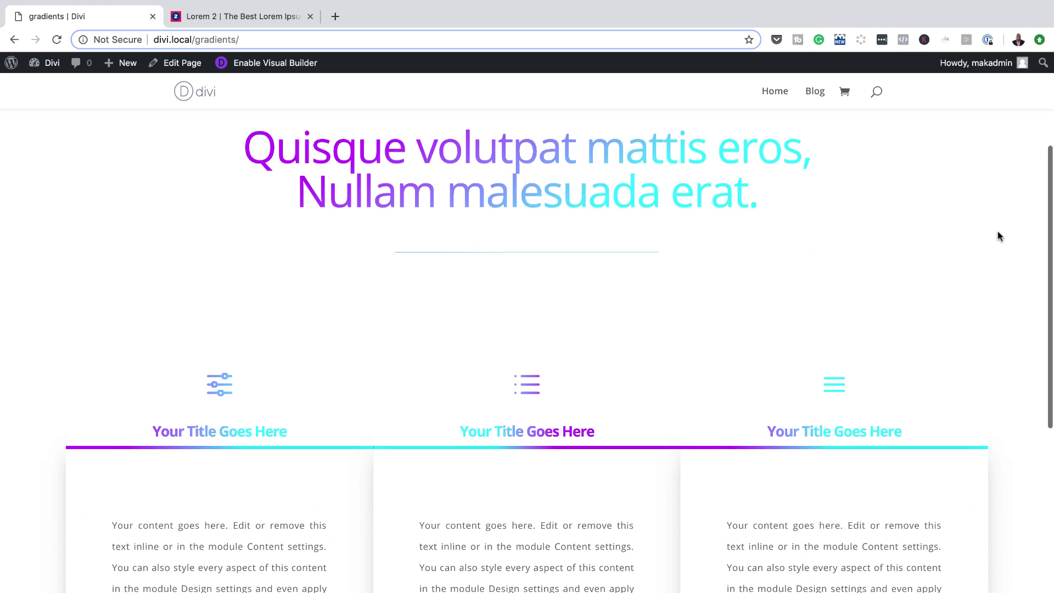
pyautogui.scroll(-5, 999, 236)
pyautogui.scroll(-3, 1000, 236)
pyautogui.scroll(-1, 999, 236)
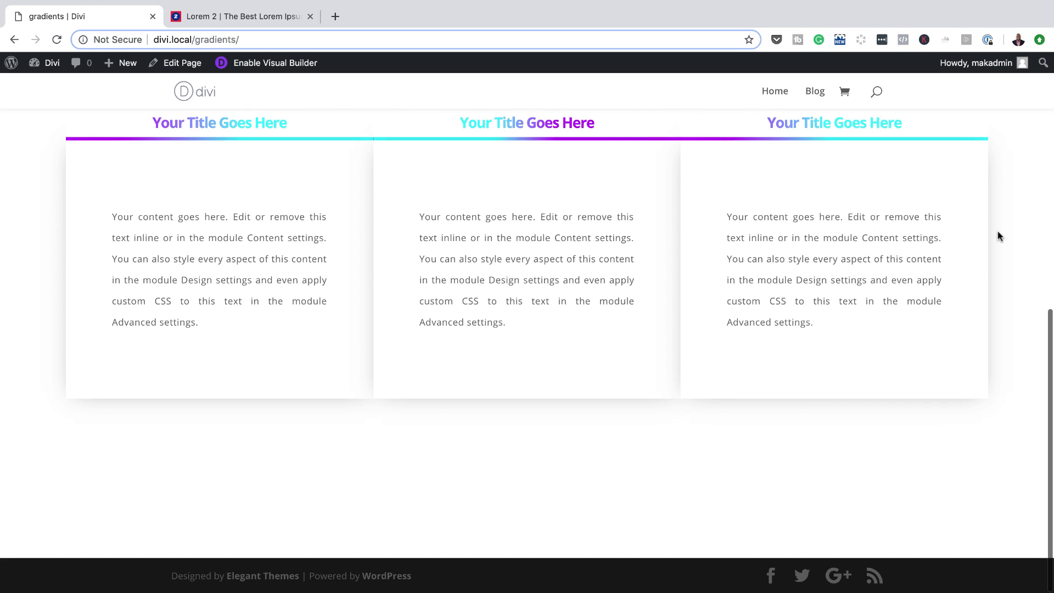
pyautogui.scroll(3, 999, 236)
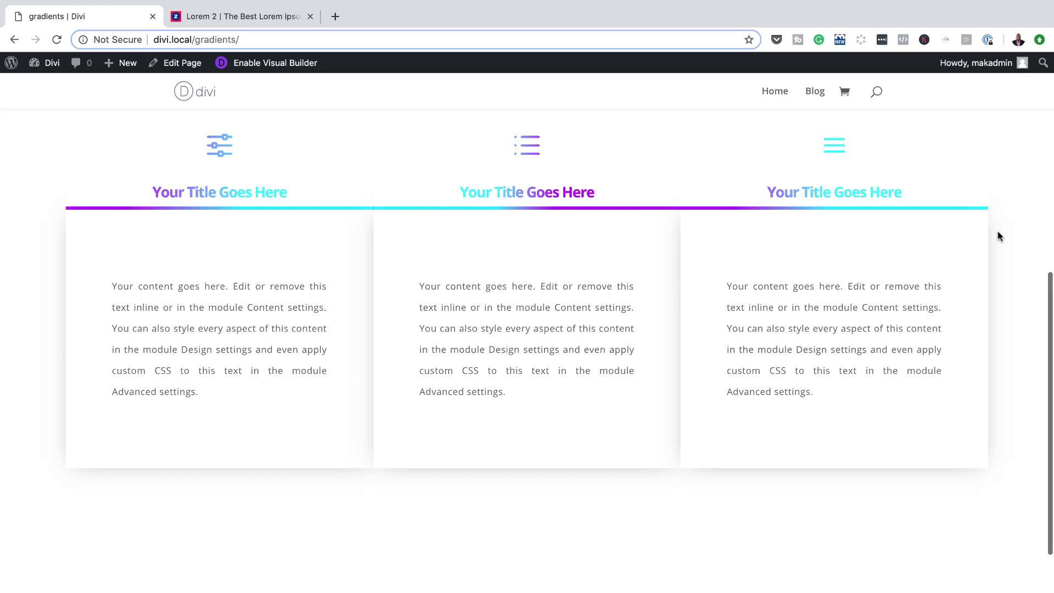
pyautogui.scroll(8, 1000, 236)
pyautogui.scroll(2, 999, 236)
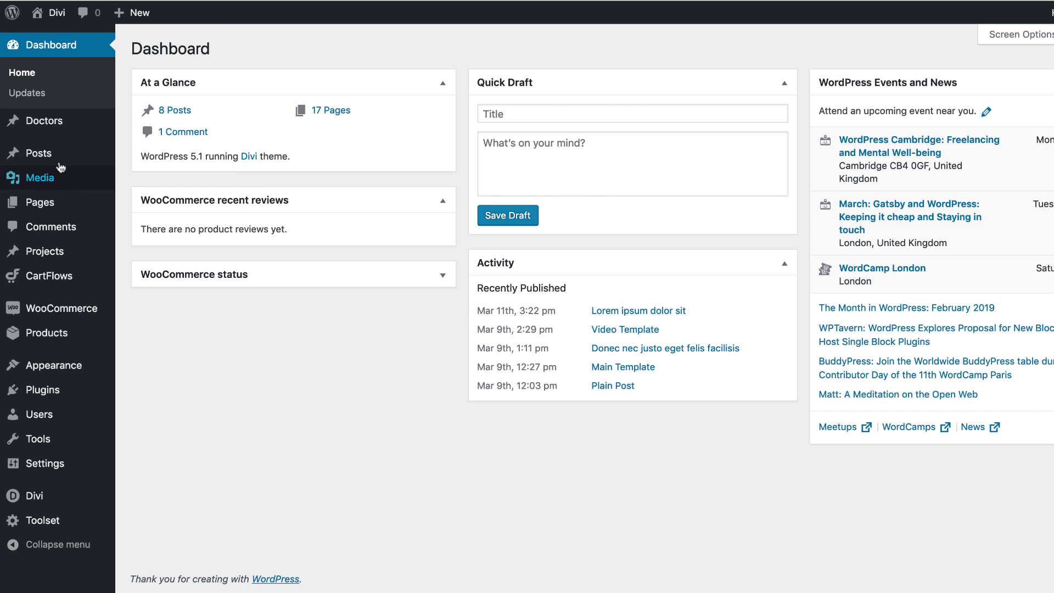
# - Create a new WordPress page titled "gradients" and start editing it with the Divi Builder
pyautogui.moveTo(61, 203)
pyautogui.click(160, 229)
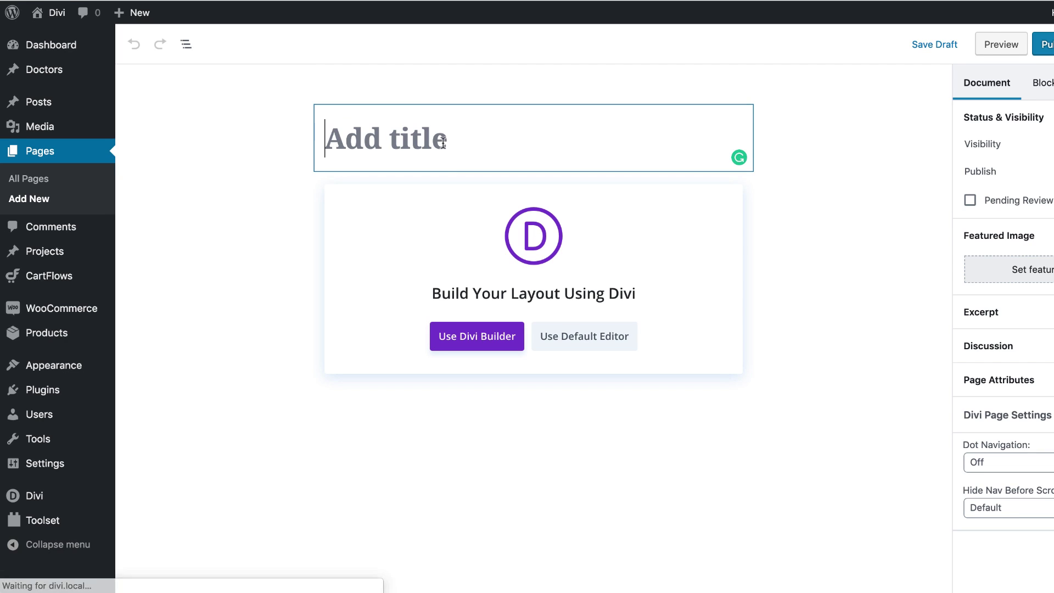
pyautogui.write('gradients')
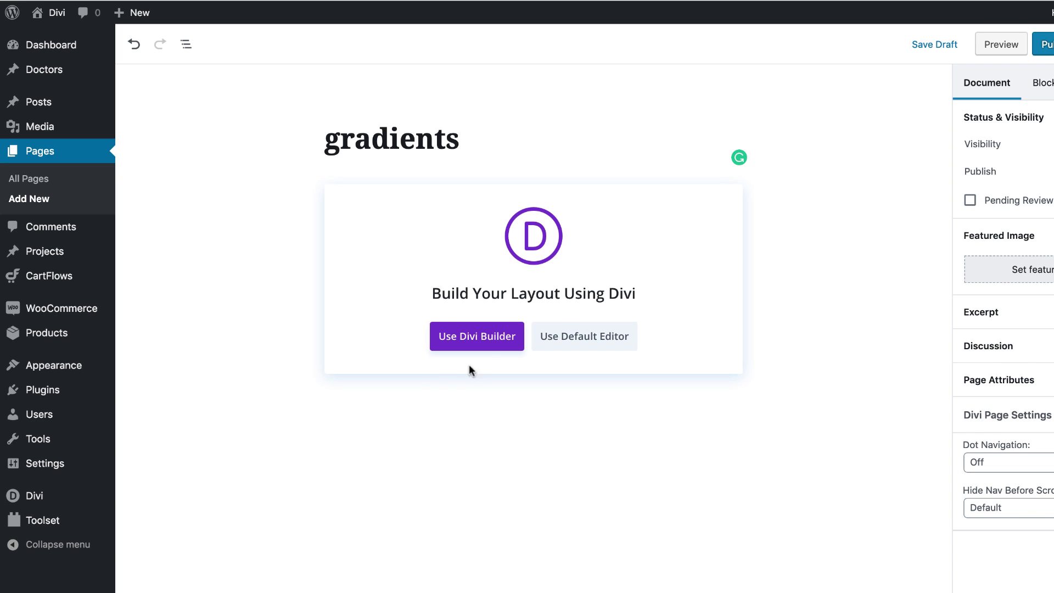
pyautogui.click(492, 340)
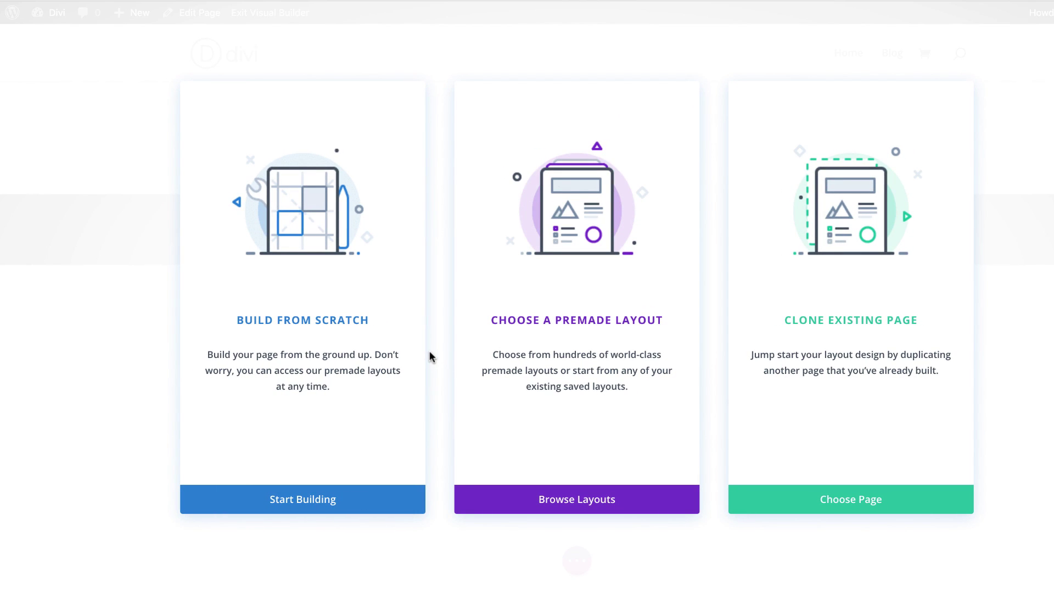
# - Build the page from scratch and insert a three-column row with a wide middle column, leaving it without modules
pyautogui.click(337, 324)
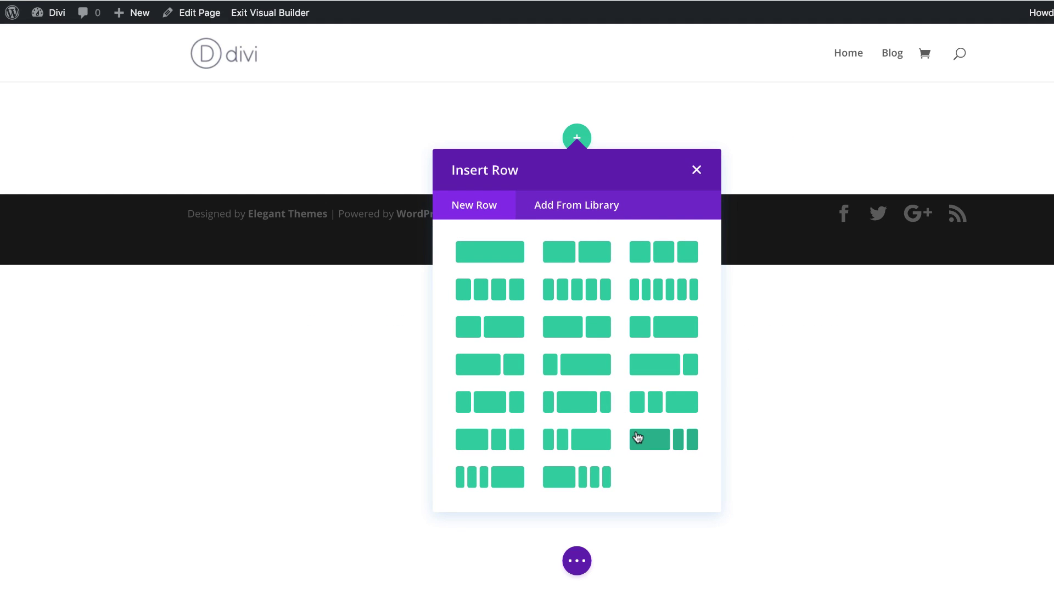
pyautogui.click(585, 403)
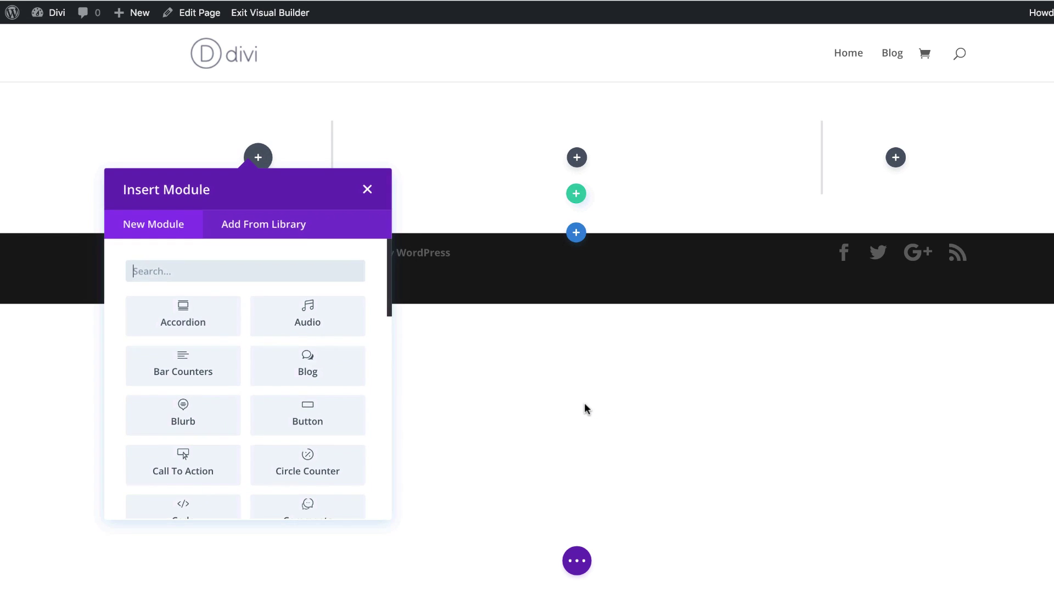
pyautogui.click(365, 188)
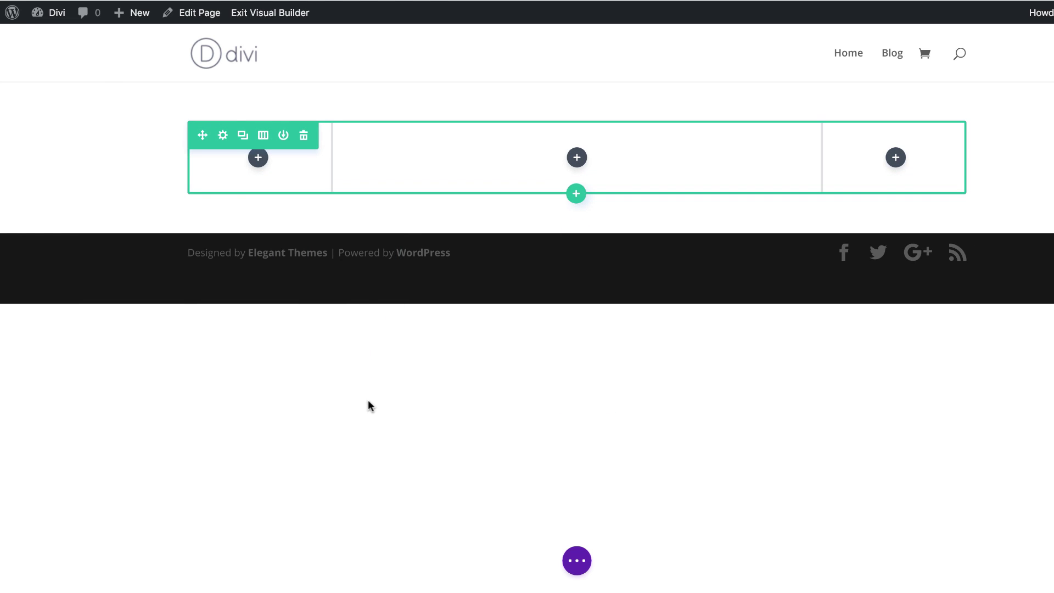
# - Set the section's background color to white (#ffffff) and save the section settings
pyautogui.moveTo(87, 120)
pyautogui.click(35, 99)
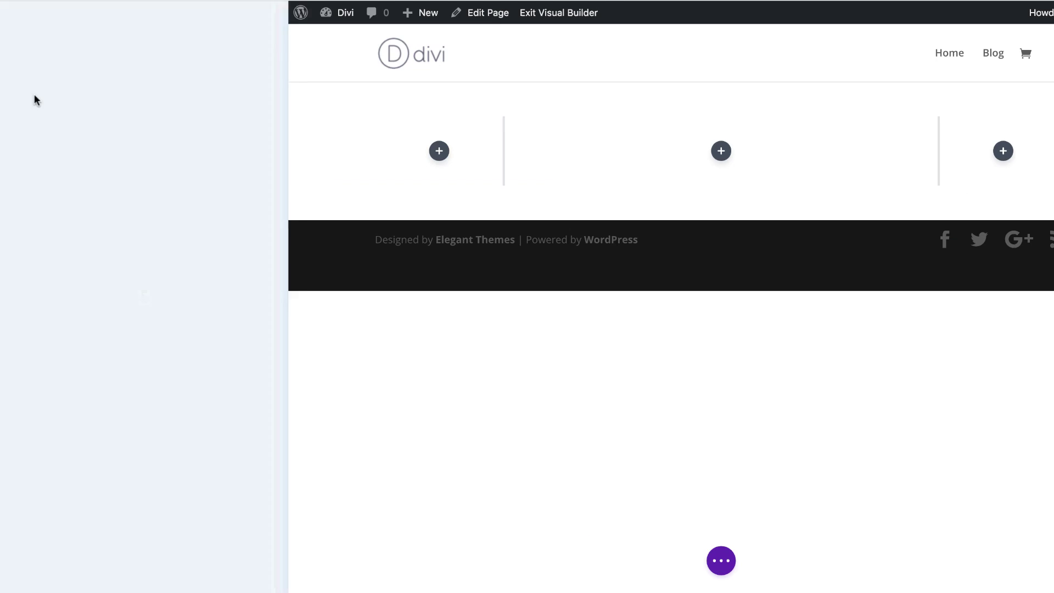
pyautogui.click(73, 170)
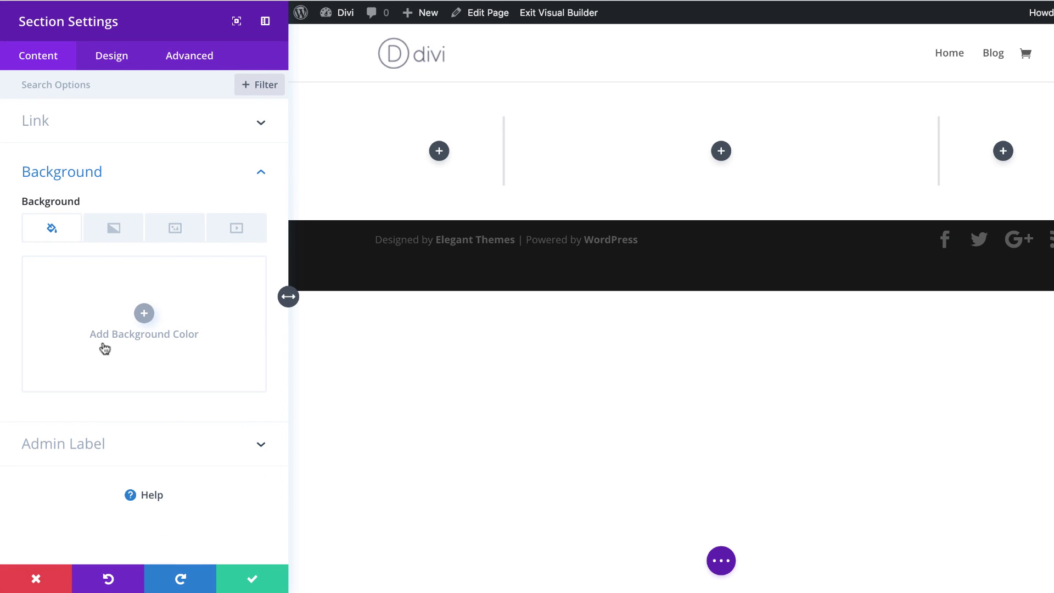
pyautogui.click(144, 313)
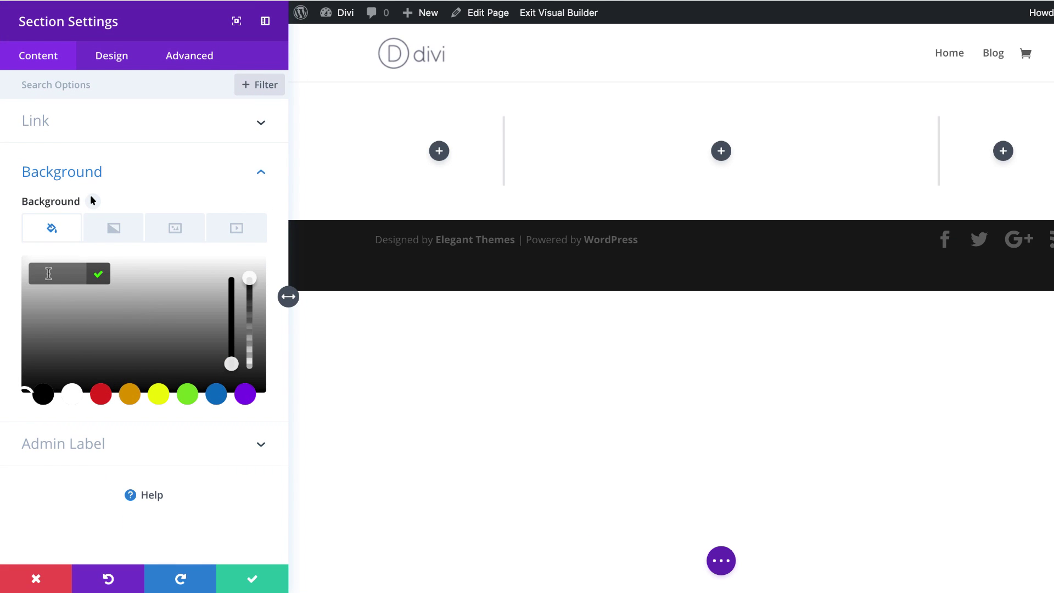
pyautogui.click(73, 396)
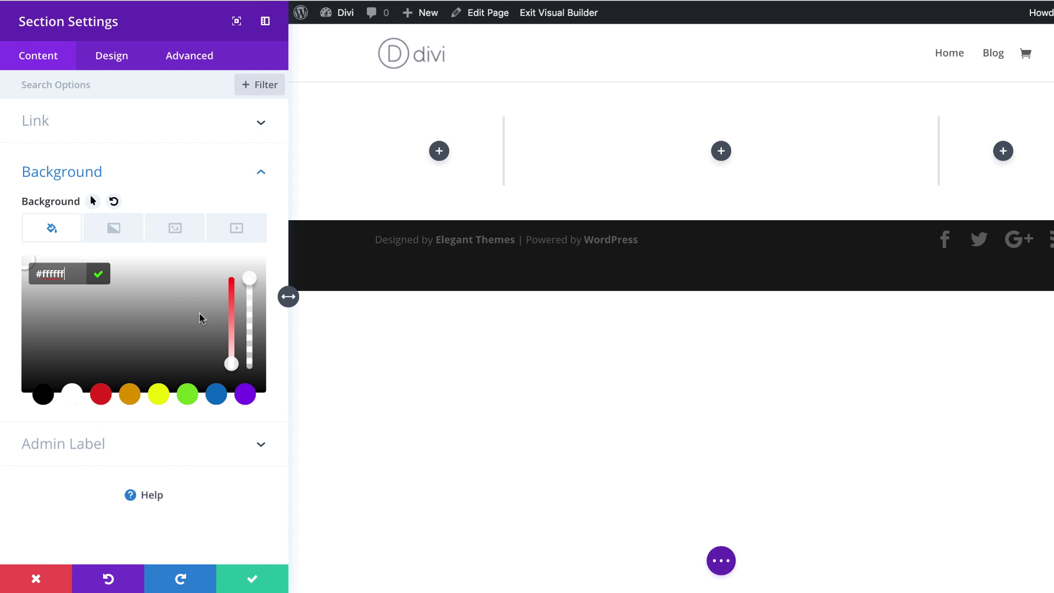
pyautogui.click(255, 579)
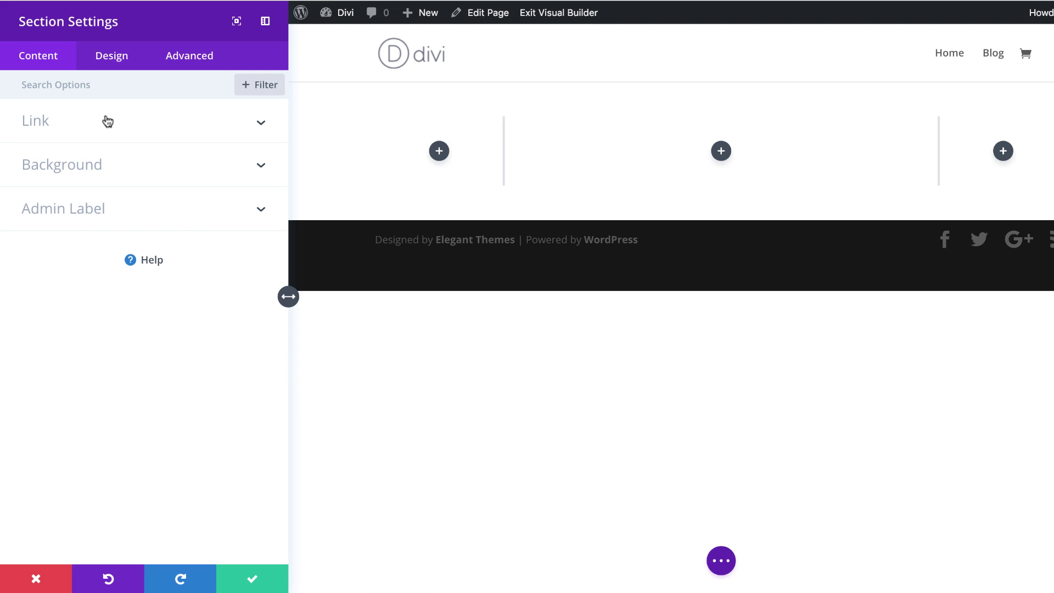
# - Link the section's top and bottom custom padding, set both to 215px, and save the section settings
pyautogui.click(111, 56)
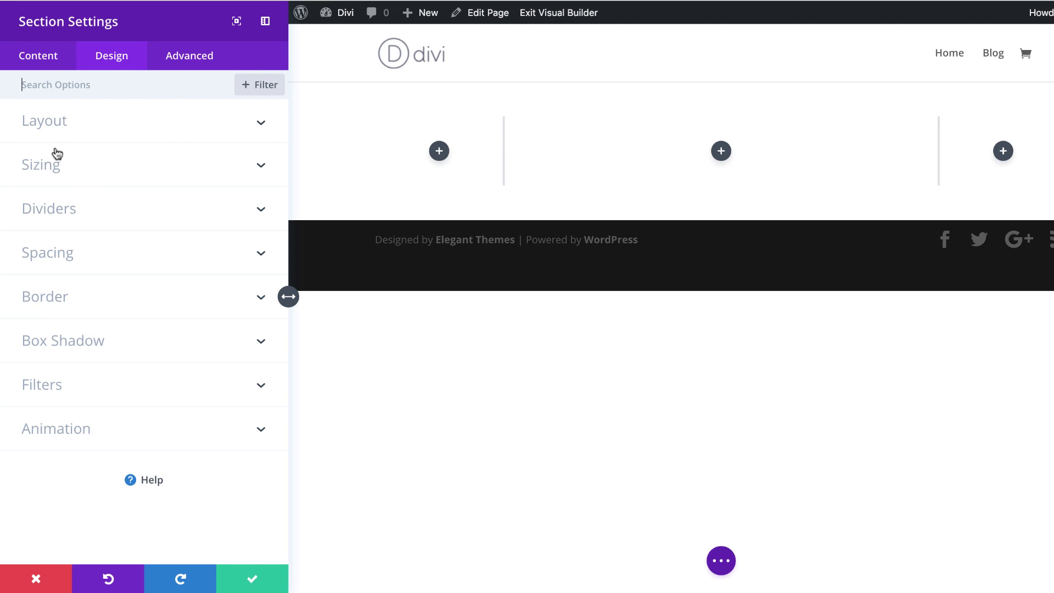
pyautogui.click(69, 256)
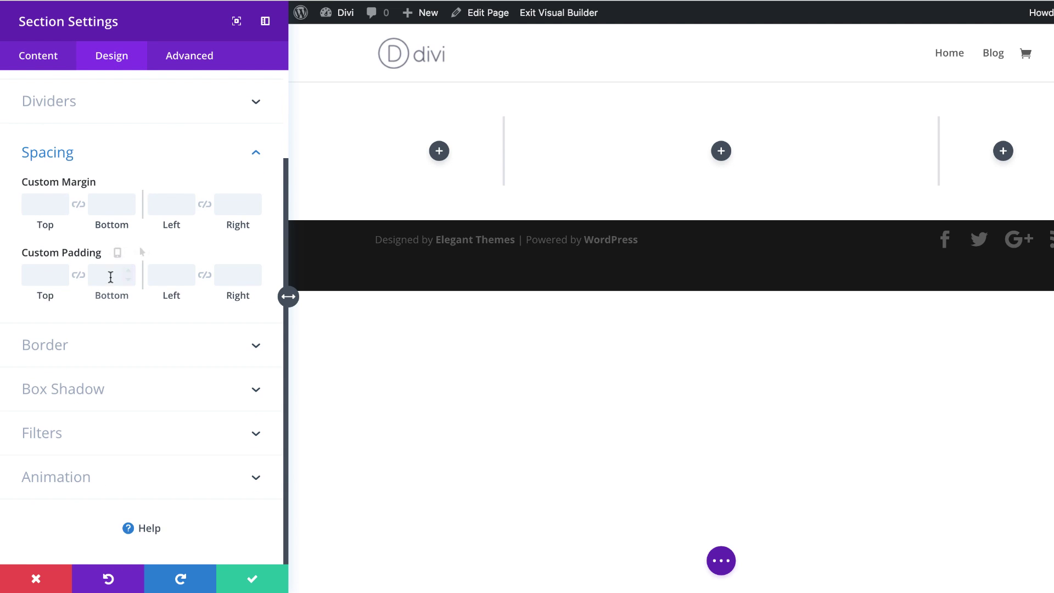
pyautogui.click(79, 276)
pyautogui.click(37, 274)
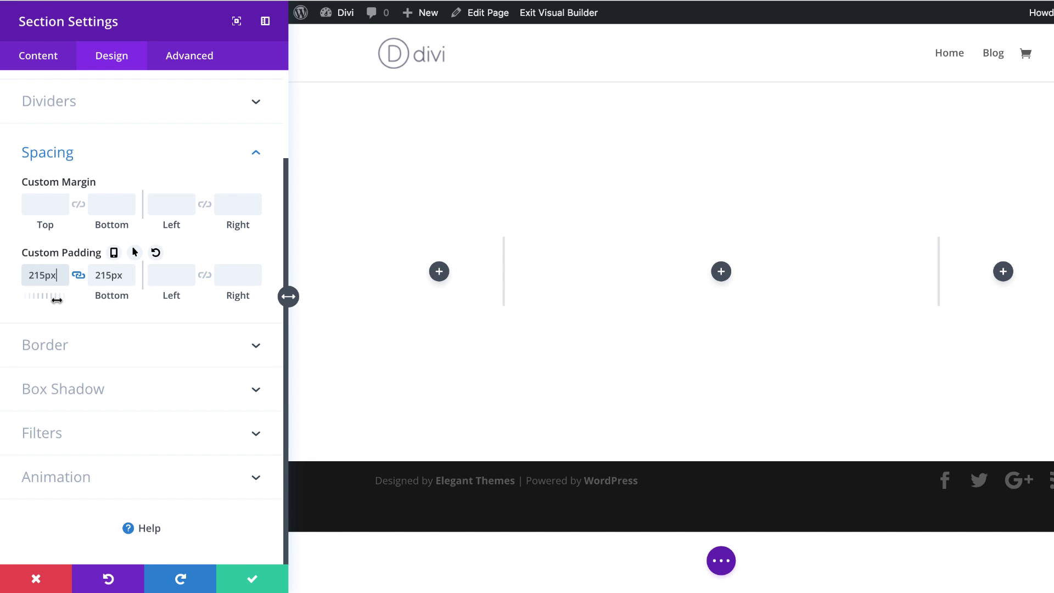
pyautogui.click(712, 504)
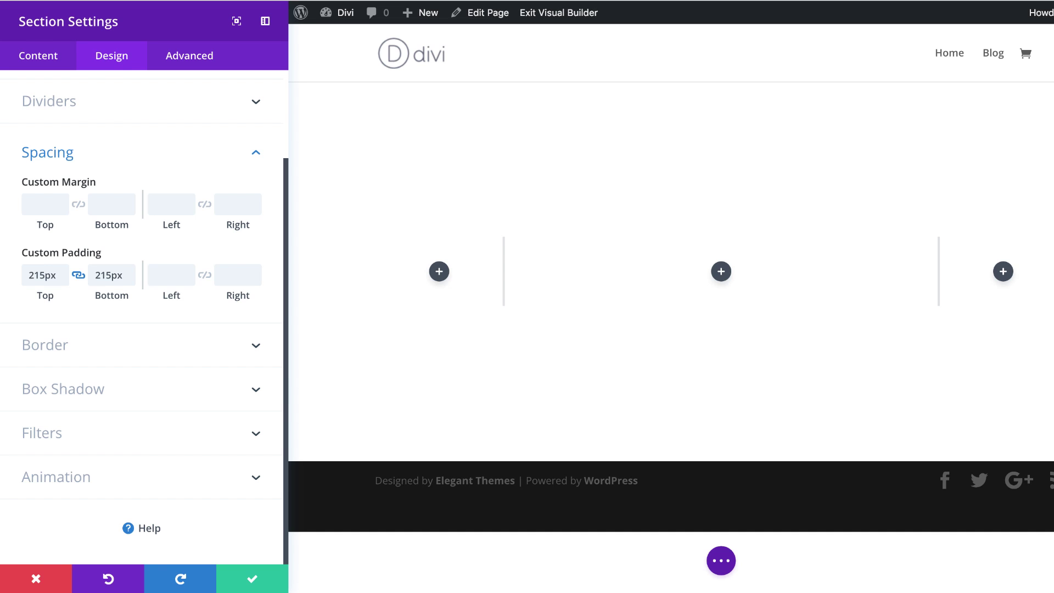
pyautogui.click(251, 580)
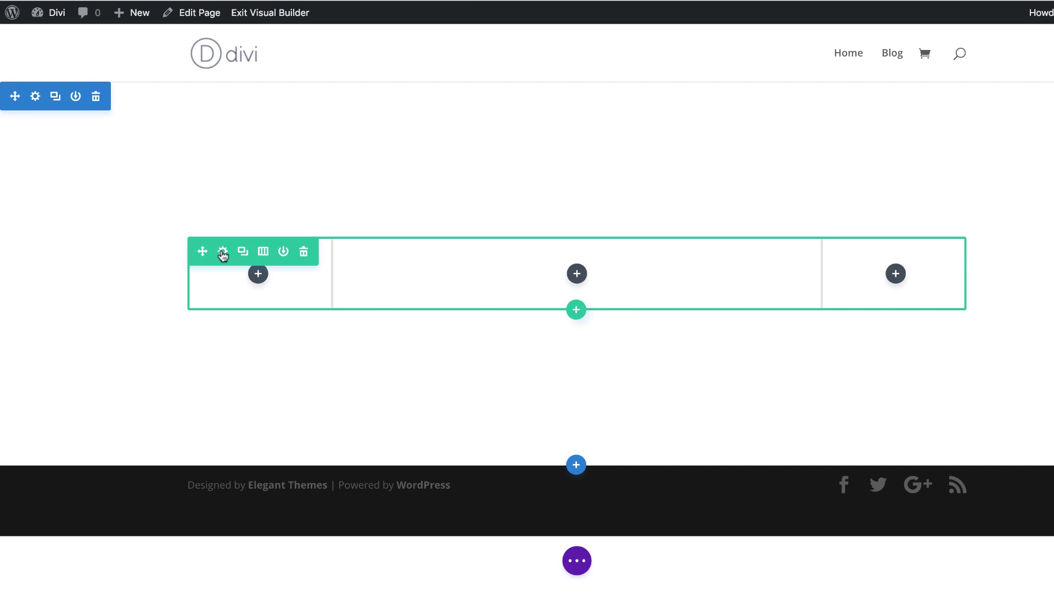
# - Add a gradient background to column 2 in the row's settings
pyautogui.click(223, 252)
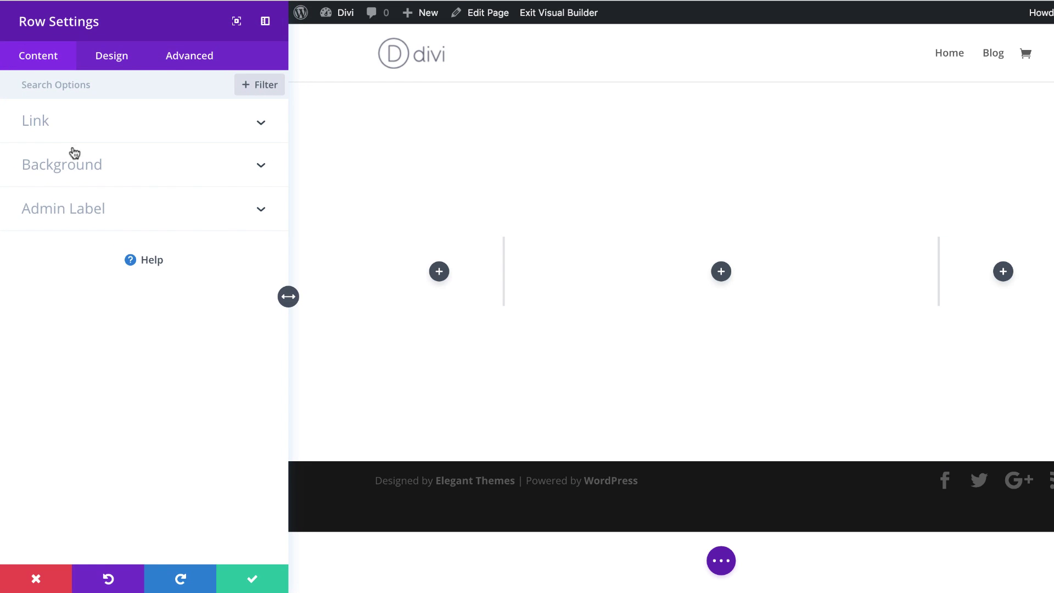
pyautogui.click(79, 168)
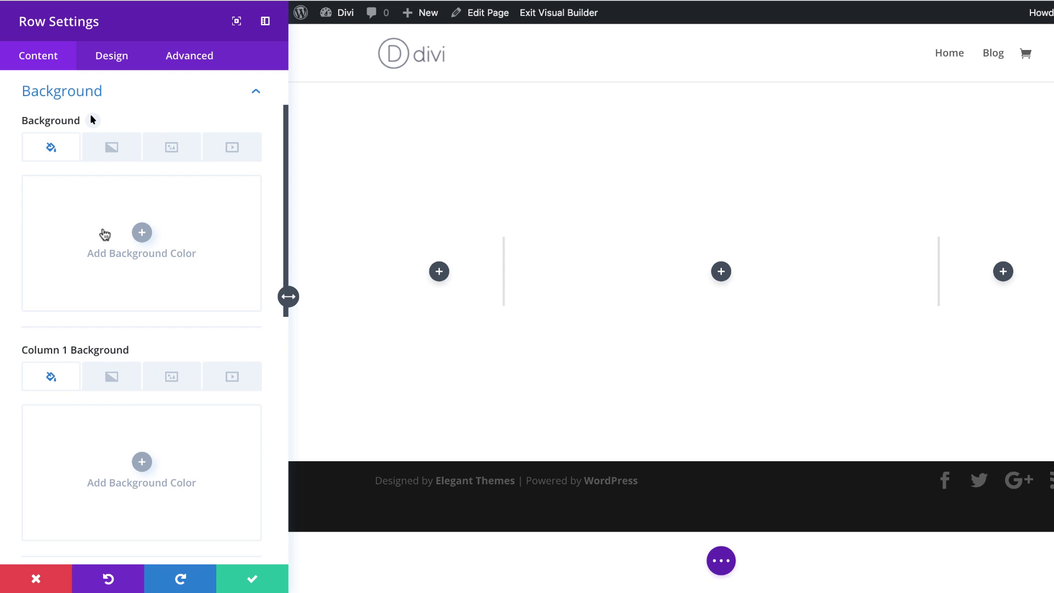
pyautogui.scroll(-5, 200, 431)
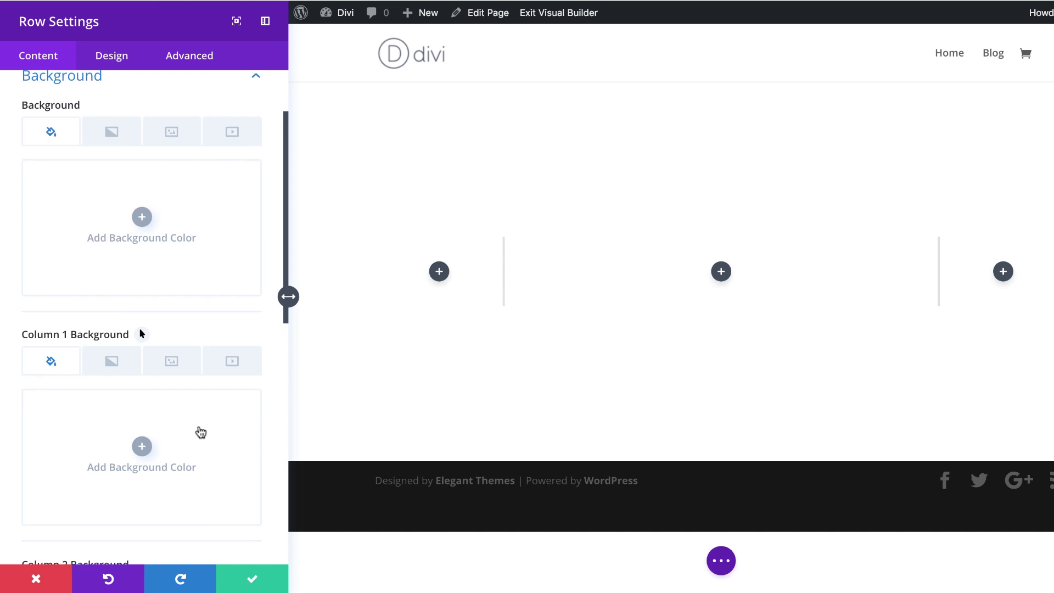
pyautogui.scroll(-4, 200, 431)
pyautogui.click(118, 196)
pyautogui.click(141, 275)
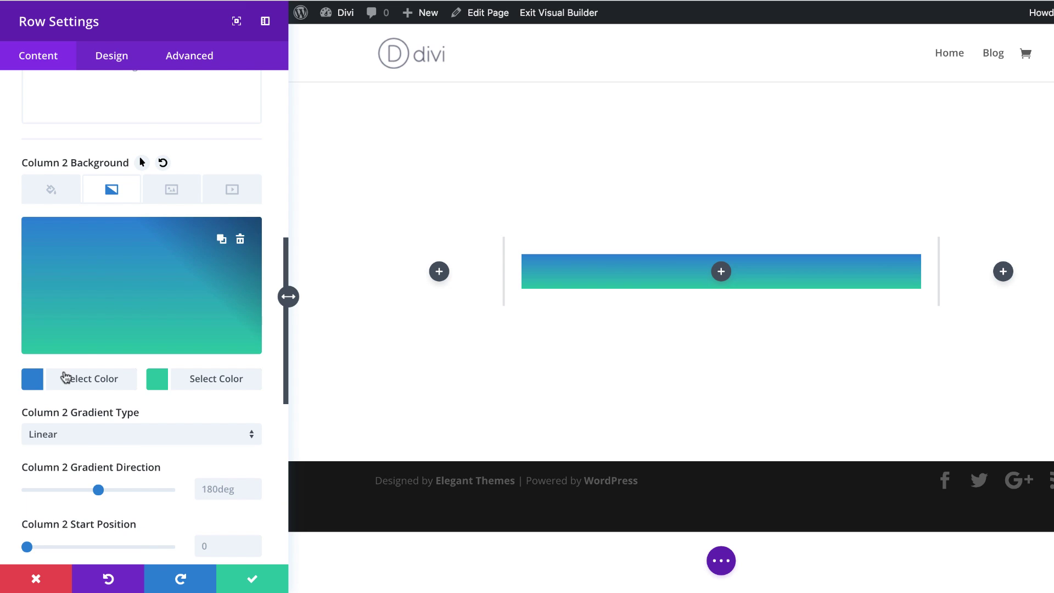
# - Set the column 2 gradient's first color to #c700ff and its second color to #32f1ff
pyautogui.click(34, 378)
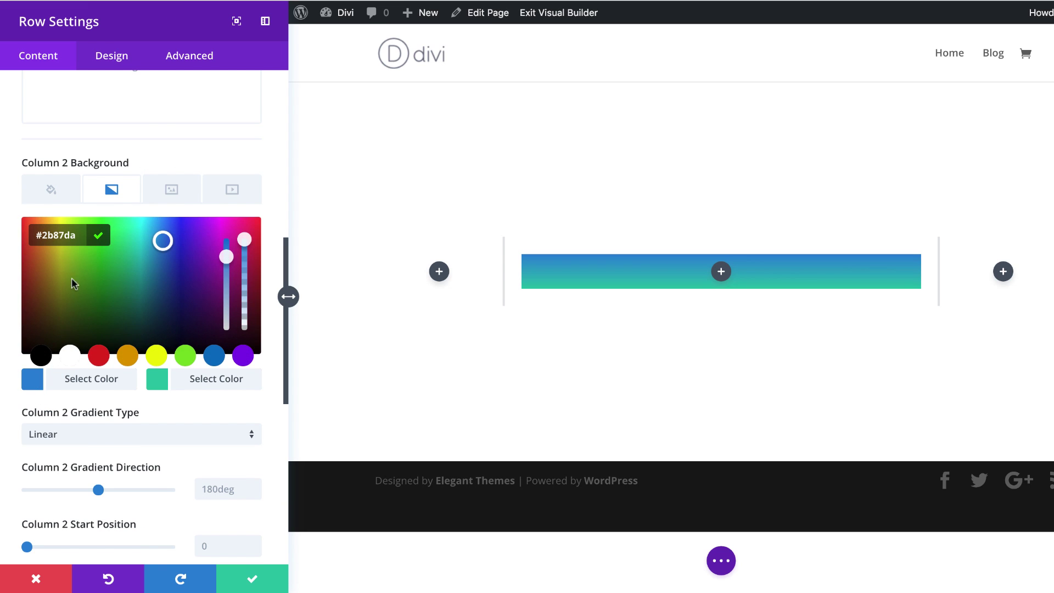
pyautogui.moveTo(42, 235); pyautogui.dragTo(77, 233)
pyautogui.write('c700ff')
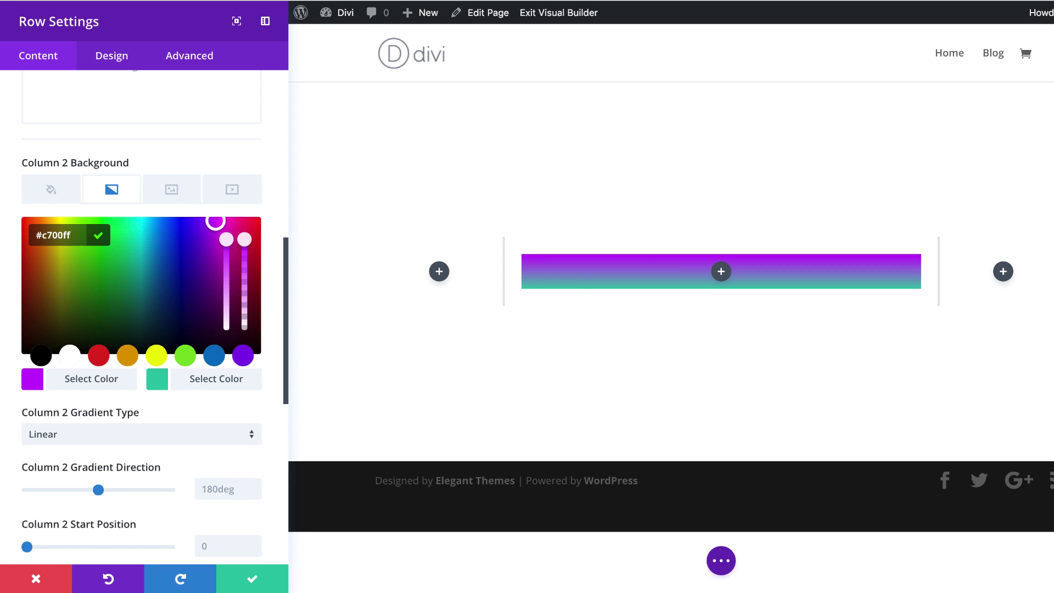
pyautogui.click(158, 384)
pyautogui.moveTo(42, 235); pyautogui.dragTo(72, 233)
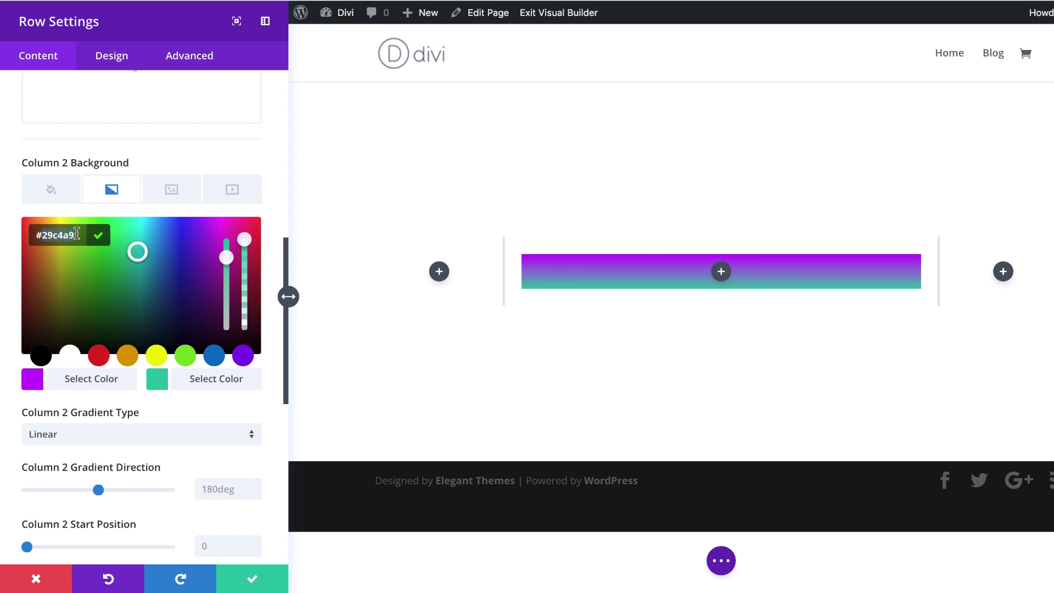
pyautogui.write('32f1ff')
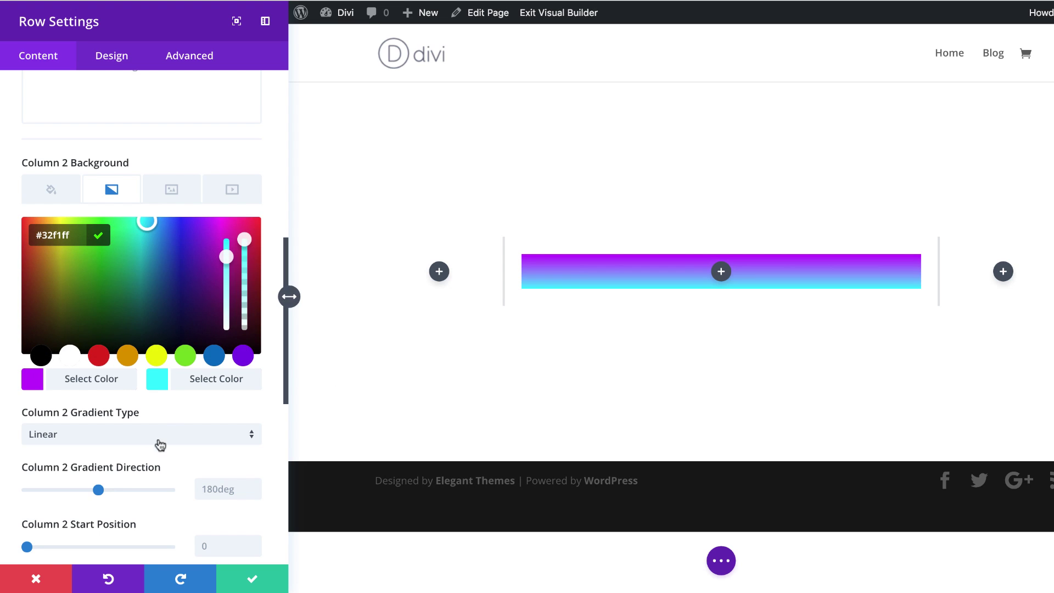
# - Set the column 2 gradient's direction to 150deg, its start position to 20% and its end position to 60%
pyautogui.click(233, 488)
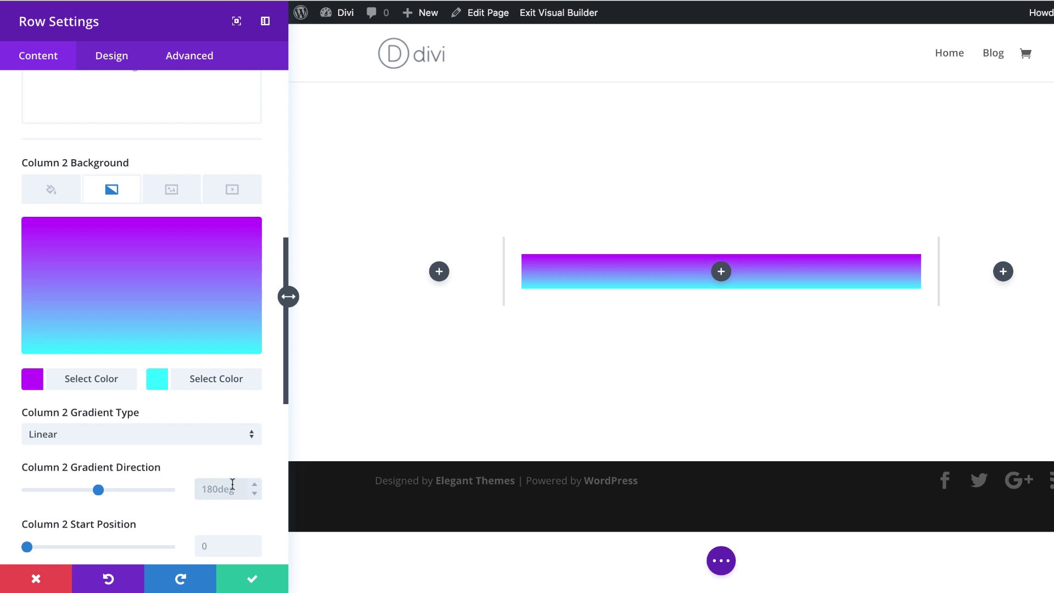
pyautogui.write('150deg')
pyautogui.scroll(-5, 169, 490)
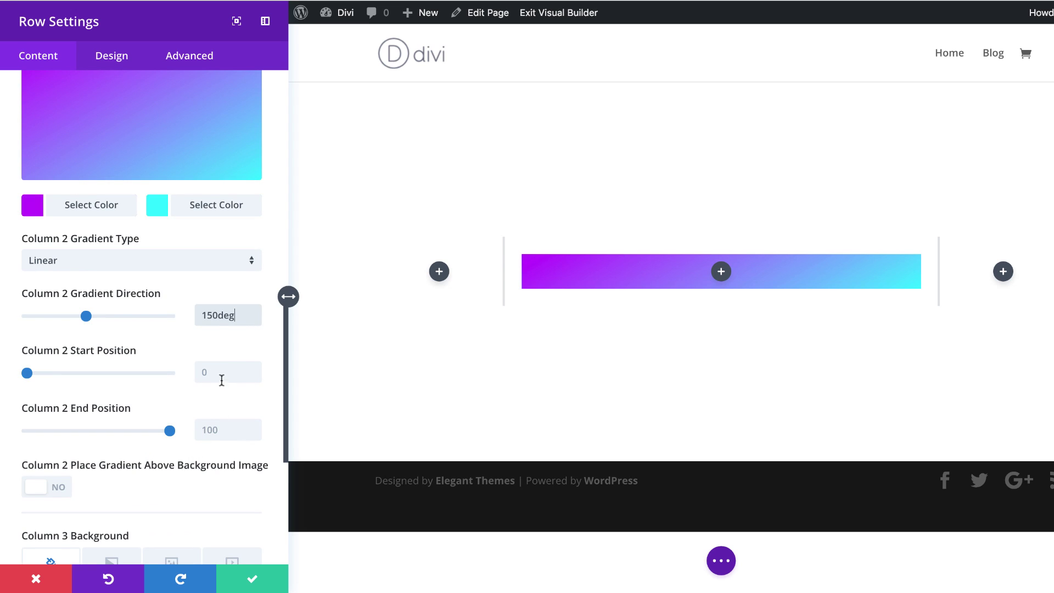
pyautogui.click(224, 373)
pyautogui.write('20%')
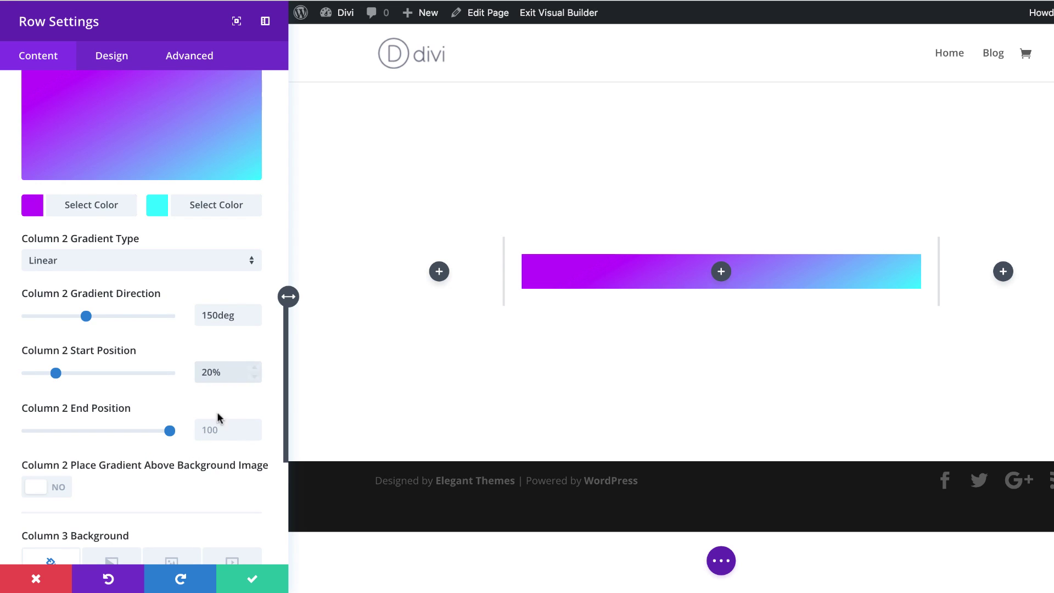
pyautogui.click(218, 434)
pyautogui.write('60%')
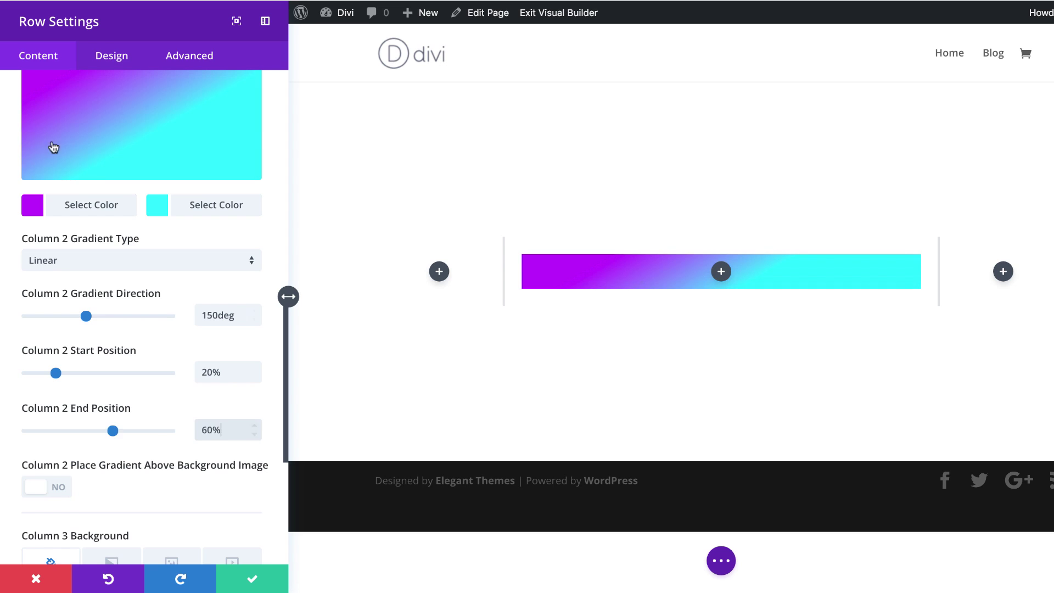
pyautogui.scroll(2, 128, 244)
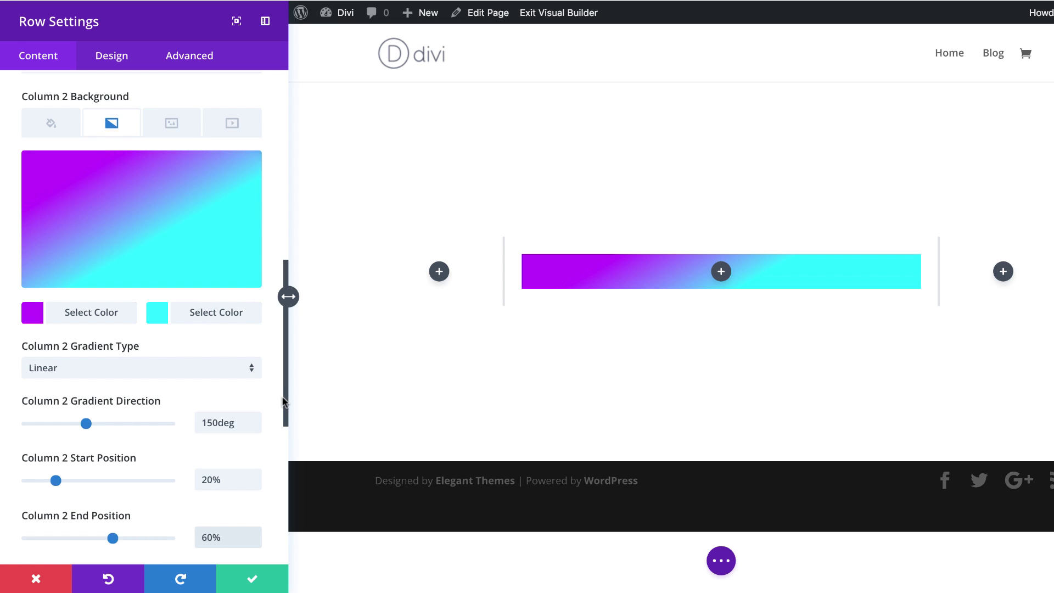
# - Make the row fullwidth and enable a custom gutter width of 1 in its sizing settings
pyautogui.click(118, 60)
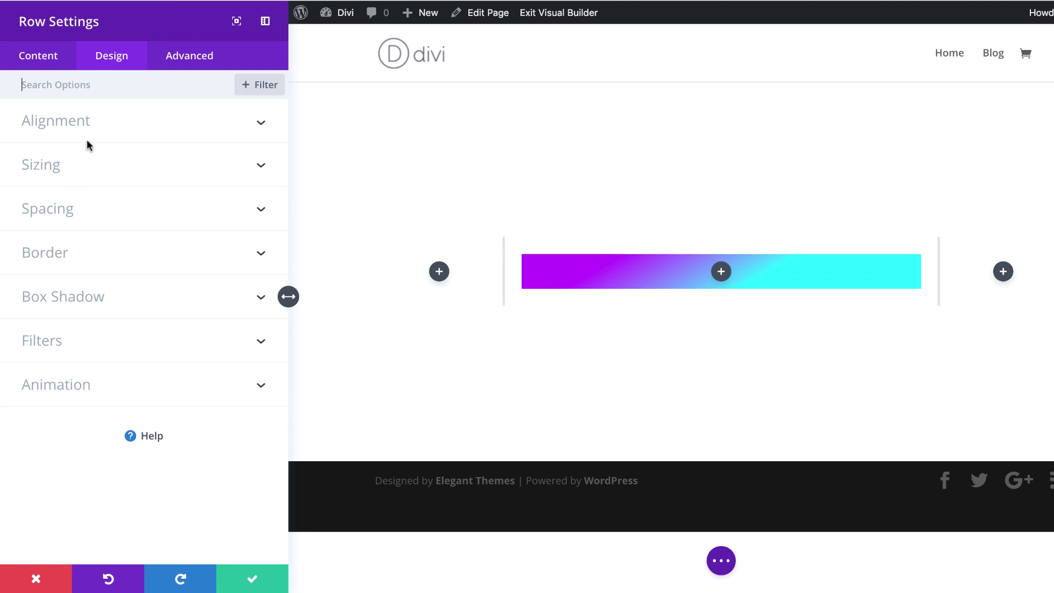
pyautogui.click(49, 164)
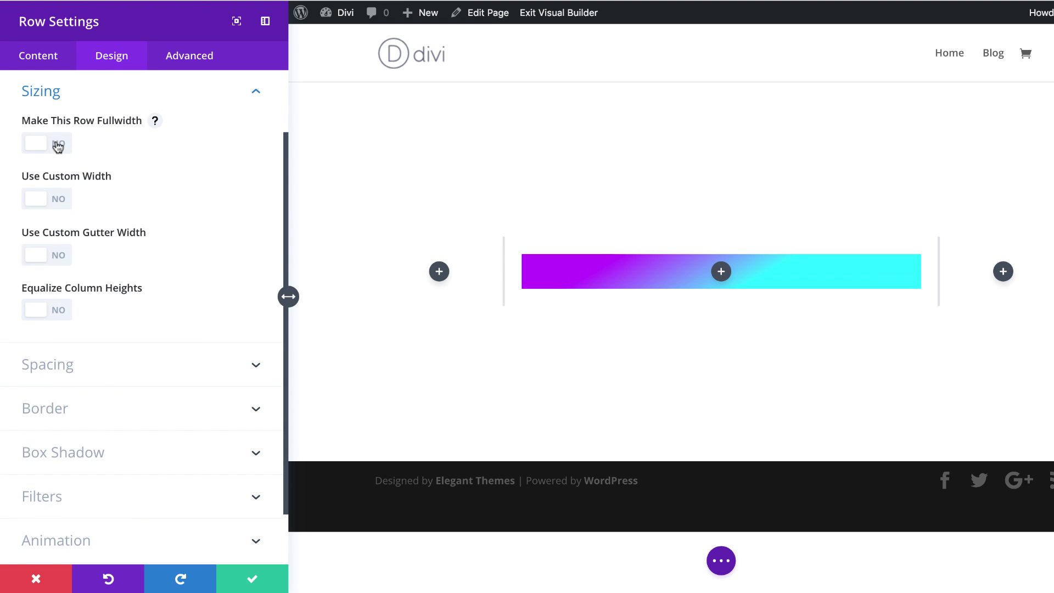
pyautogui.click(57, 145)
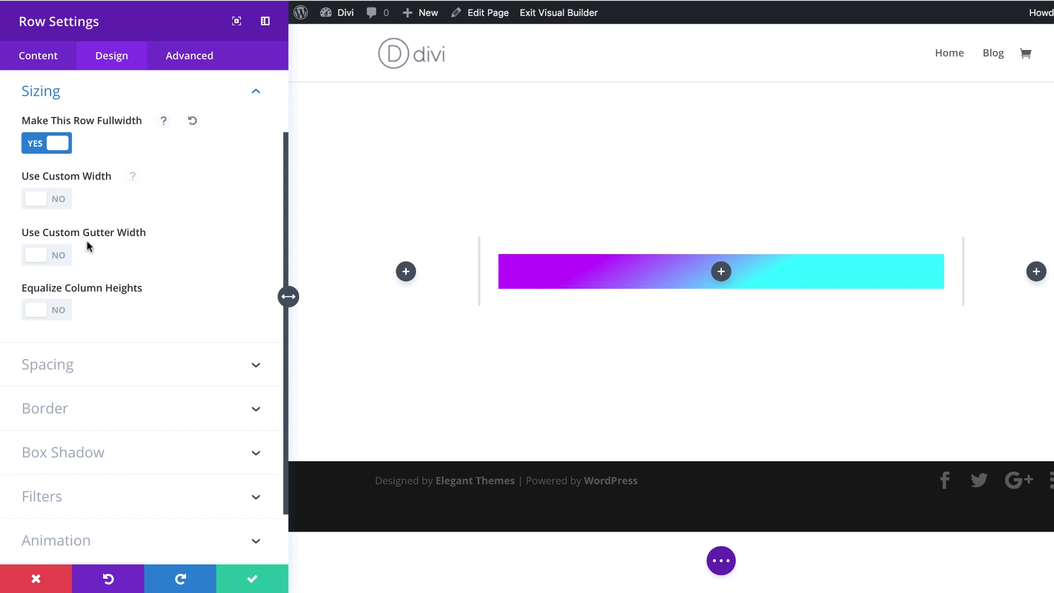
pyautogui.click(60, 257)
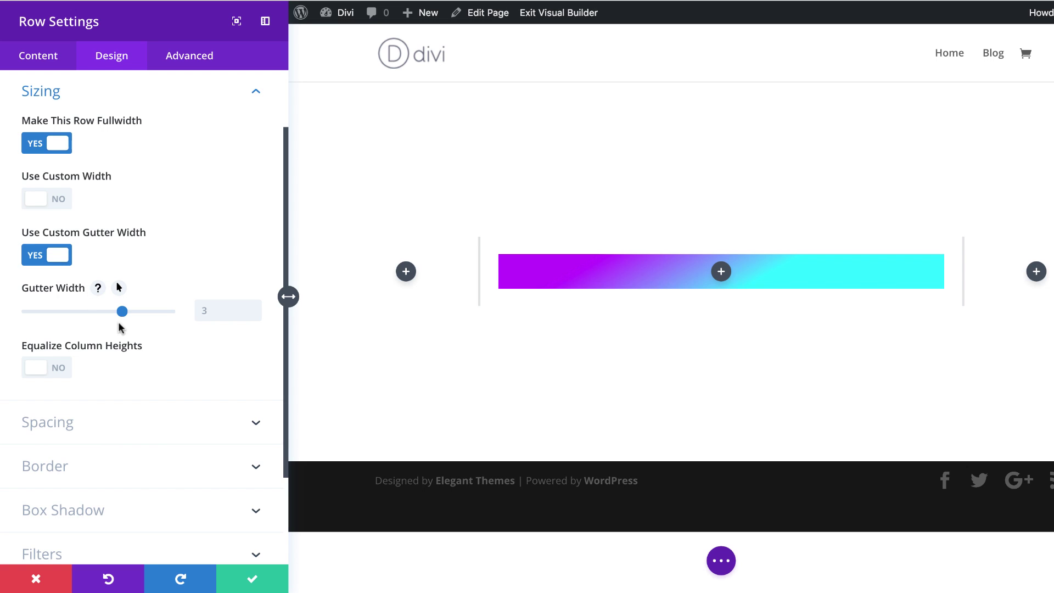
pyautogui.moveTo(121, 314); pyautogui.dragTo(29, 312)
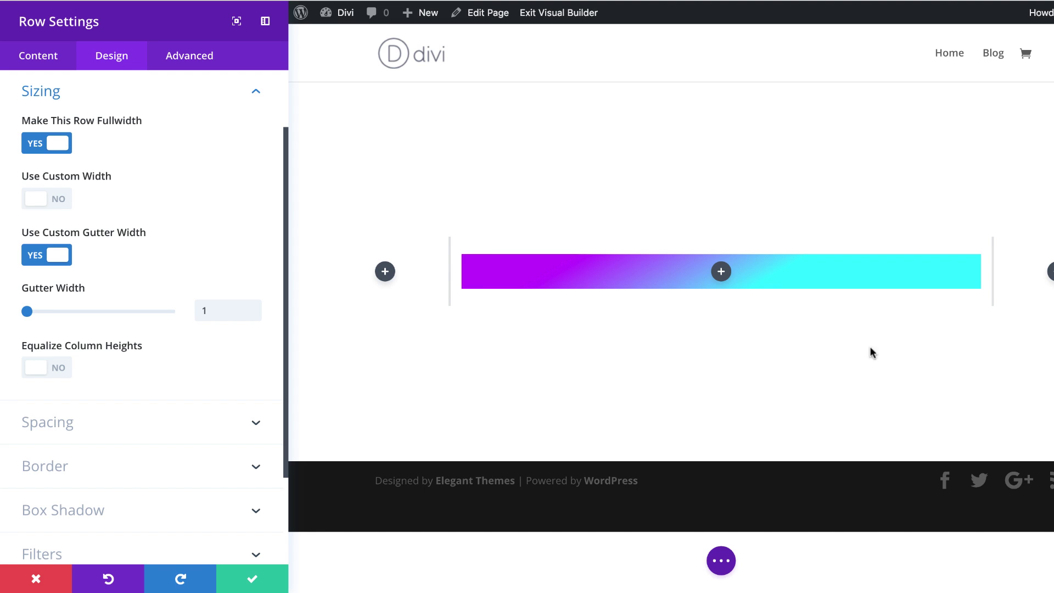
# - Set the row's linked top and bottom margins and linked left and right padding to 50px each, and save the row settings
pyautogui.scroll(-3, 113, 456)
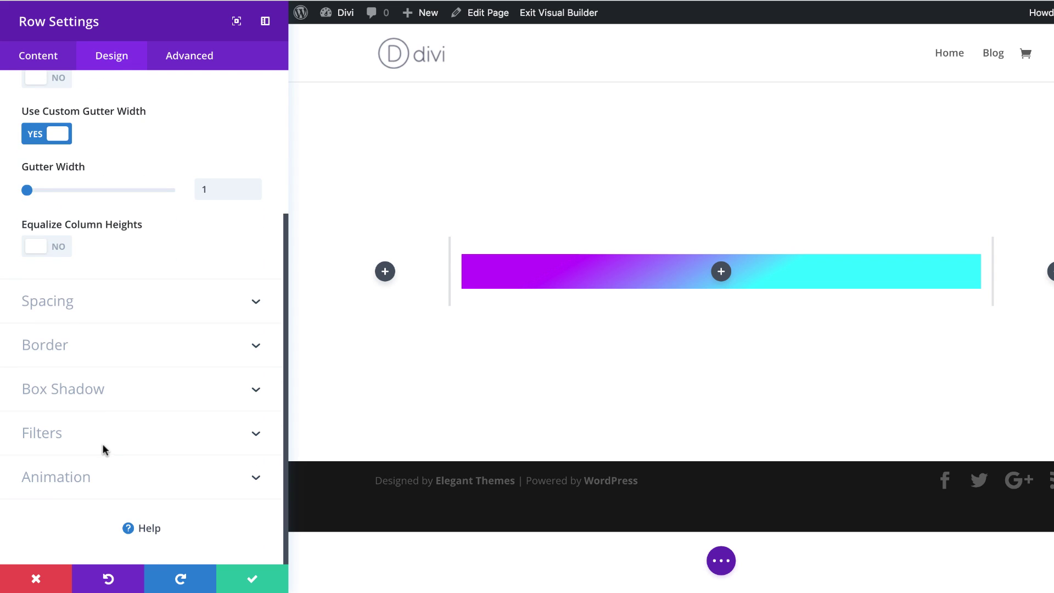
pyautogui.click(65, 303)
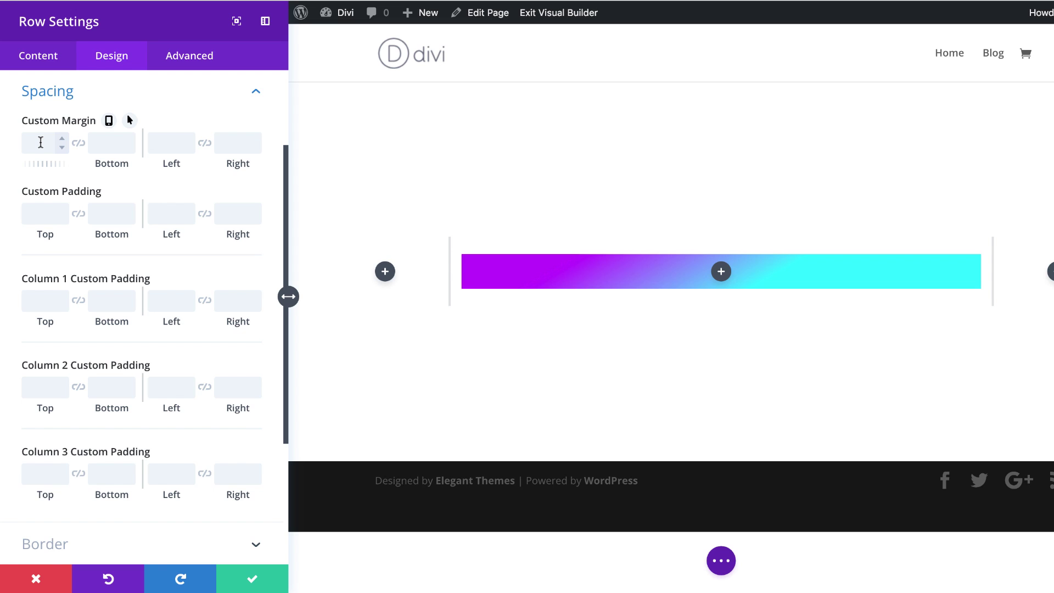
pyautogui.click(78, 143)
pyautogui.click(32, 143)
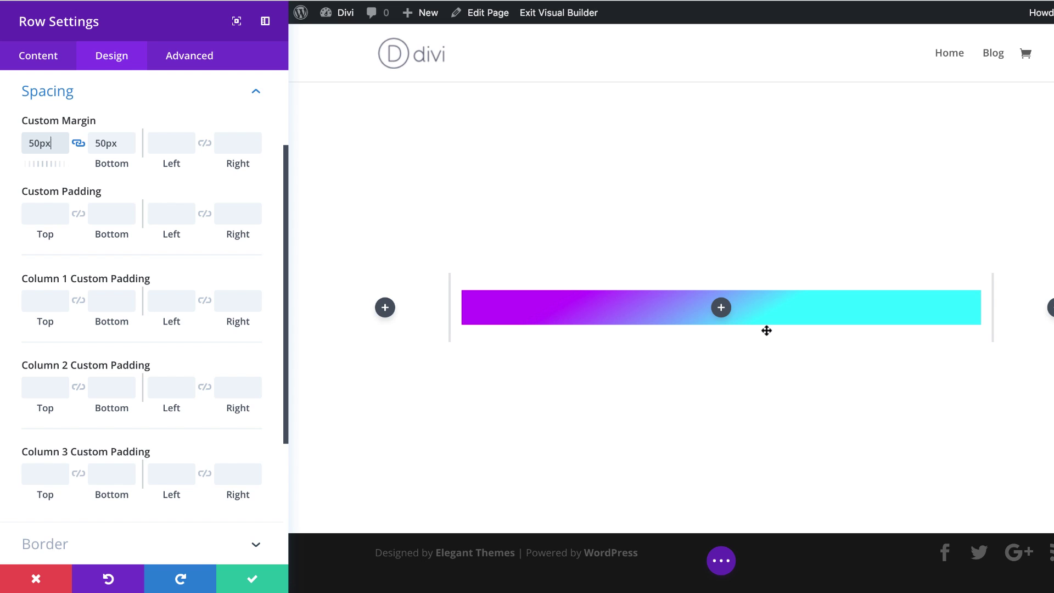
pyautogui.click(161, 215)
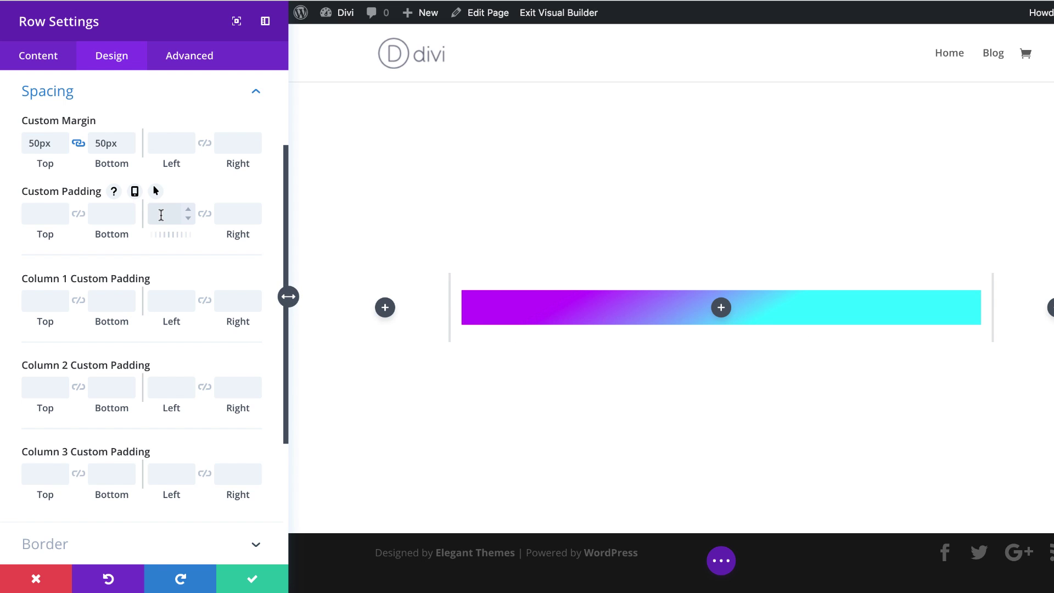
pyautogui.click(205, 213)
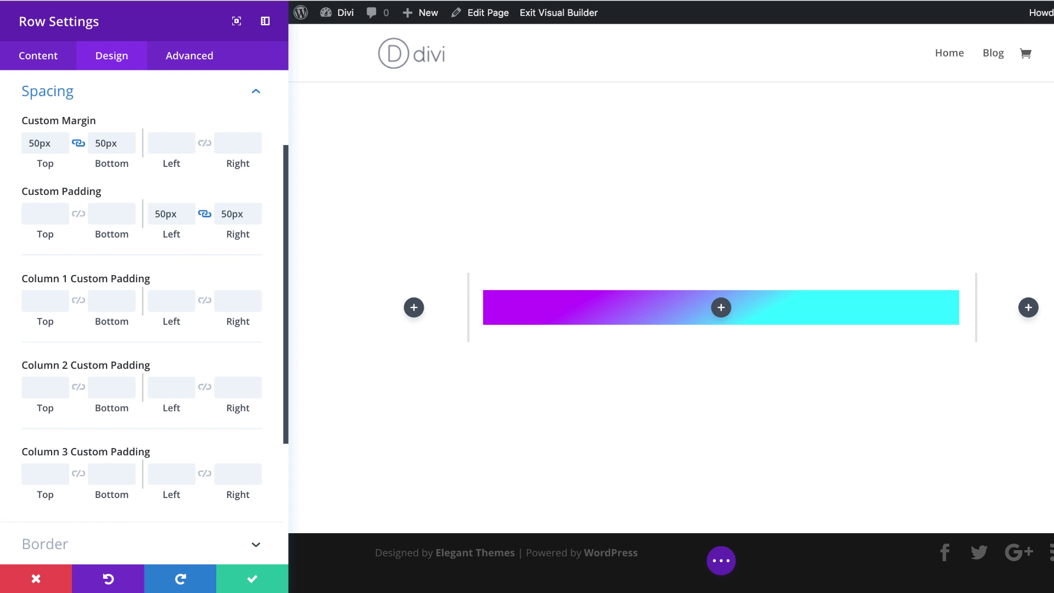
pyautogui.click(254, 580)
# - Insert a Text module into the row's middle gradient column
pyautogui.click(576, 309)
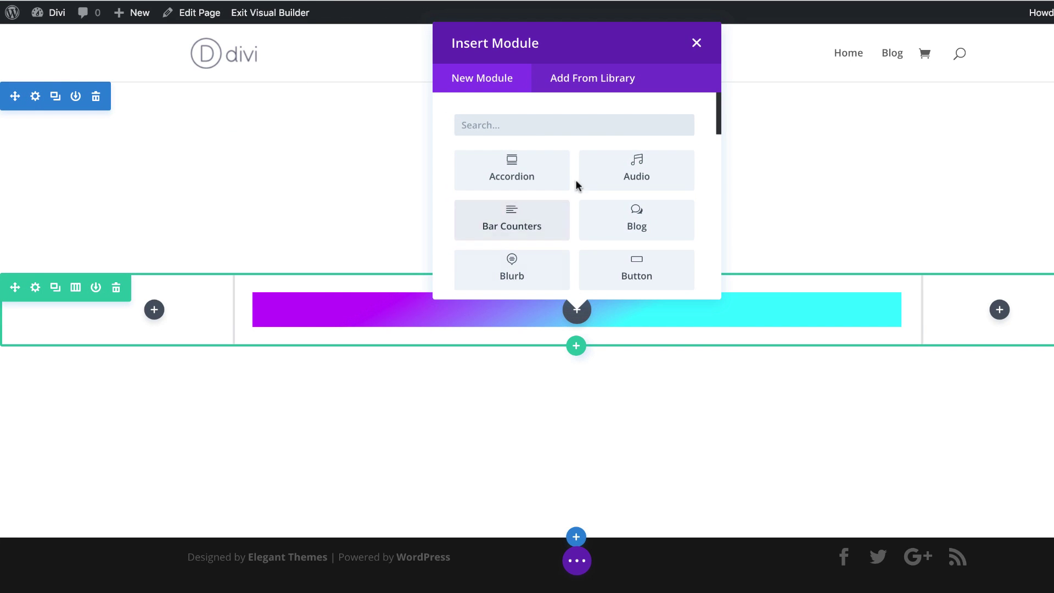
pyautogui.click(579, 126)
pyautogui.write('text')
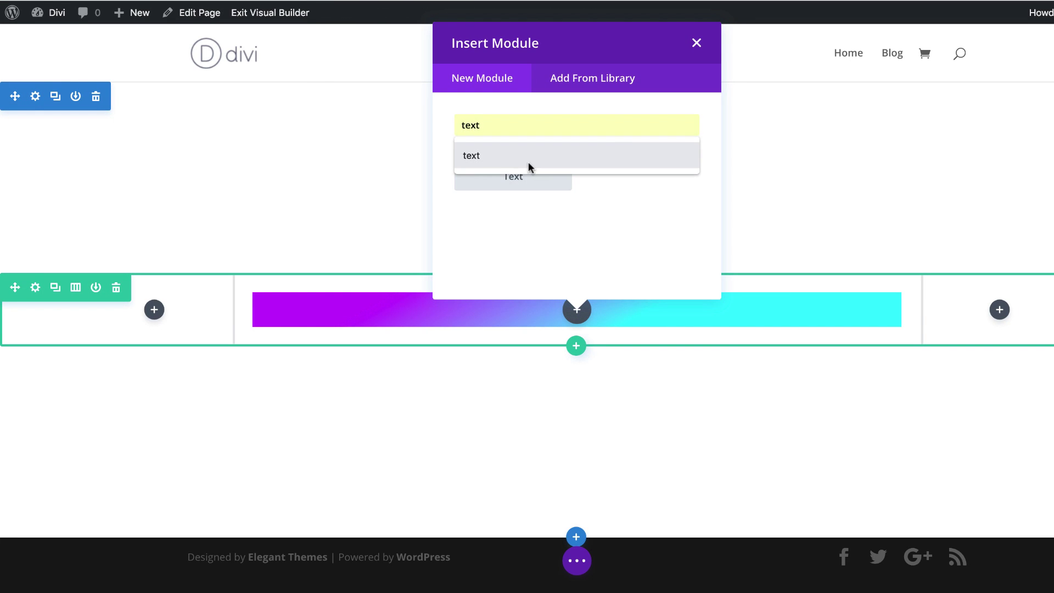
pyautogui.click(528, 161)
pyautogui.click(516, 171)
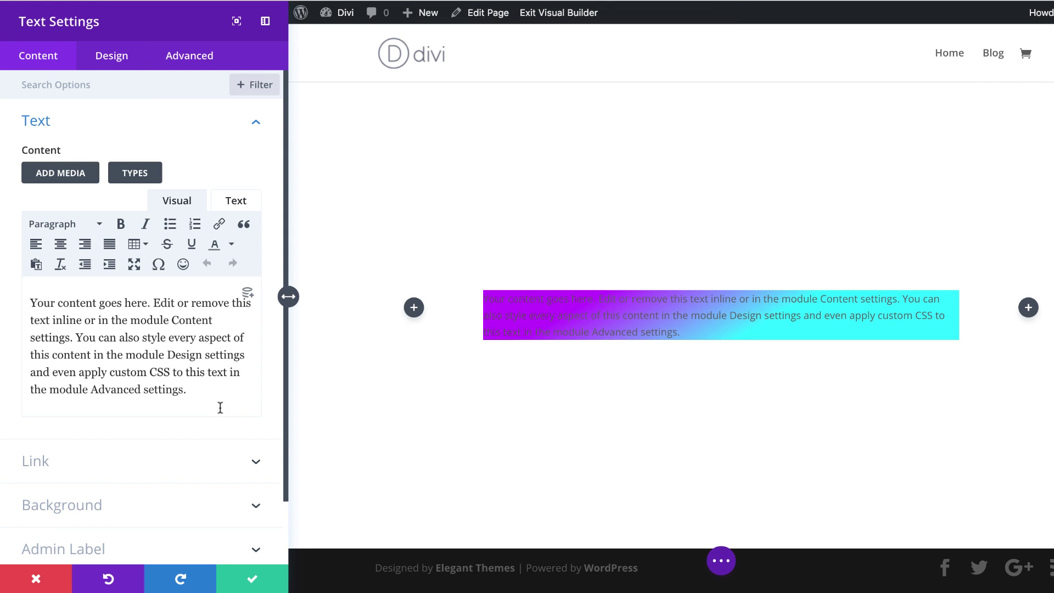
# - Replace the module's placeholder content with "Quisque volutpat mattis eros, Nullam malesuada erat."
pyautogui.moveTo(203, 390); pyautogui.dragTo(18, 305)
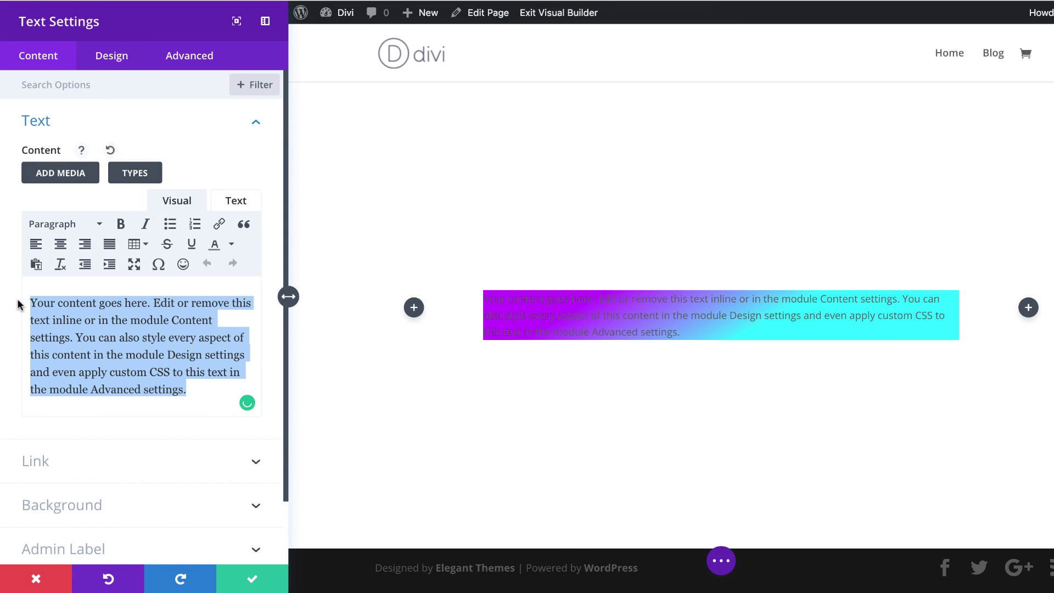
pyautogui.press('BackSpace')
pyautogui.write('Quisque volutpat mattis eros')
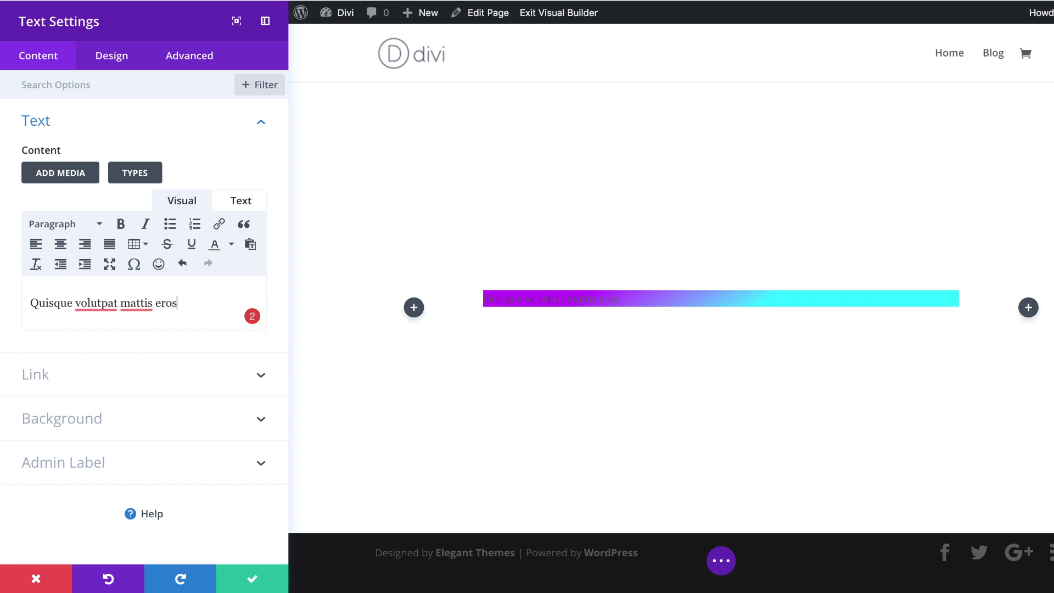
pyautogui.write(', Nullam malesuada erat.')
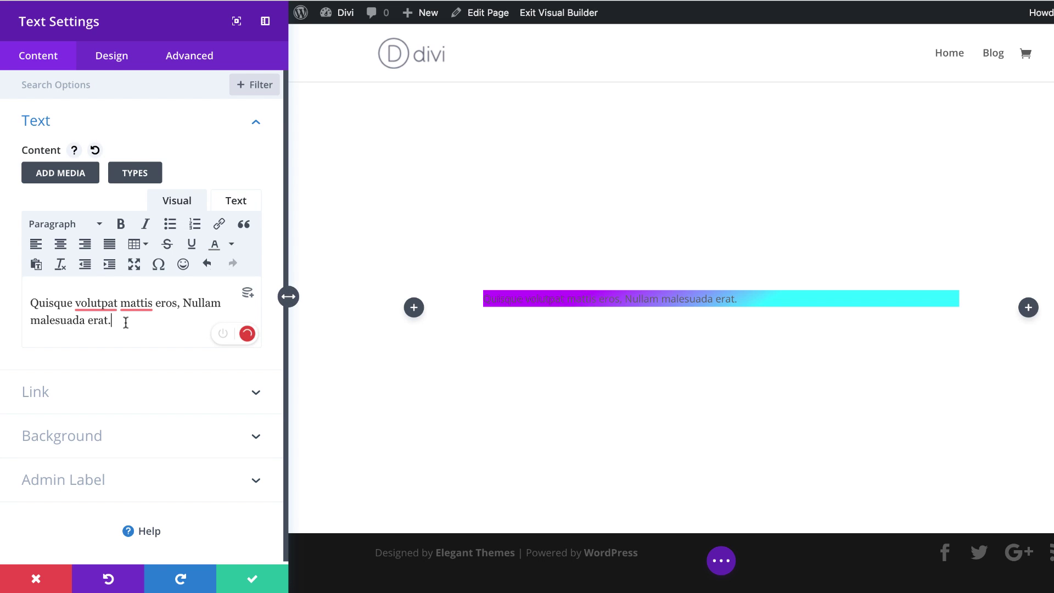
# - Format the whole sentence in the text module as Heading 2
pyautogui.moveTo(115, 321); pyautogui.dragTo(33, 302)
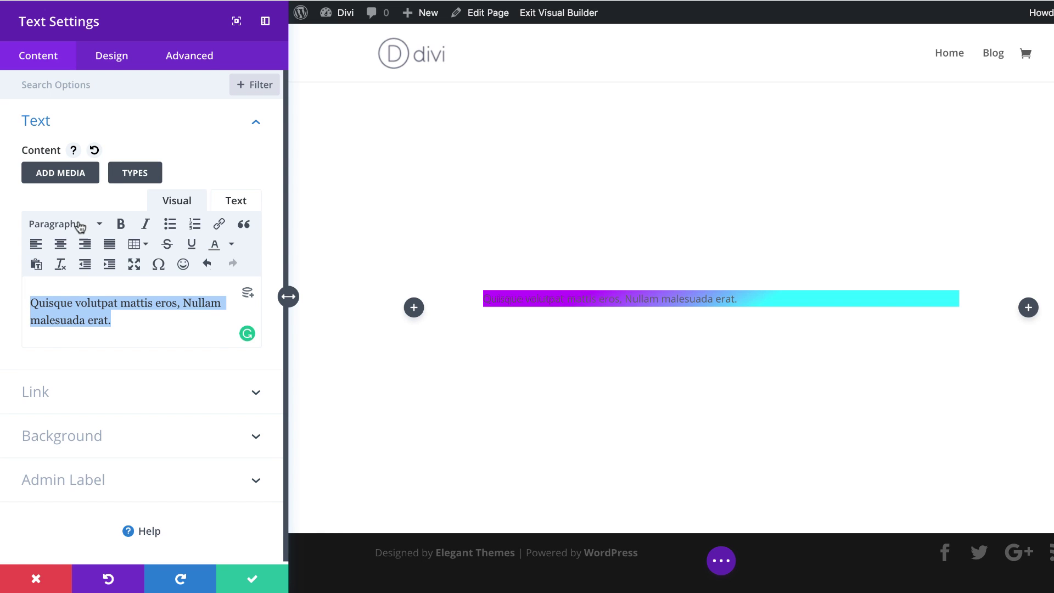
pyautogui.click(98, 225)
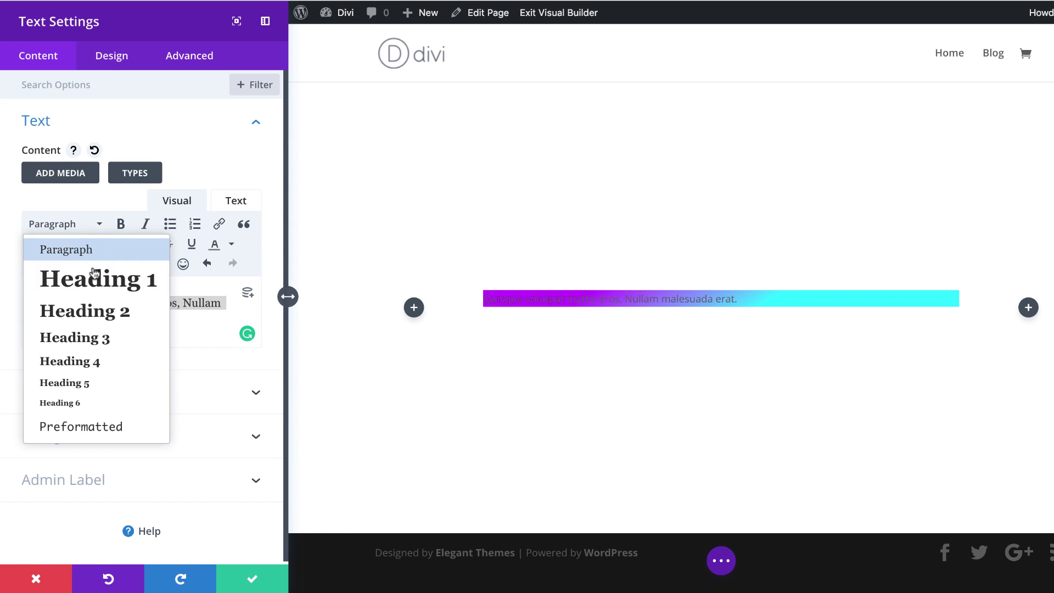
pyautogui.click(101, 312)
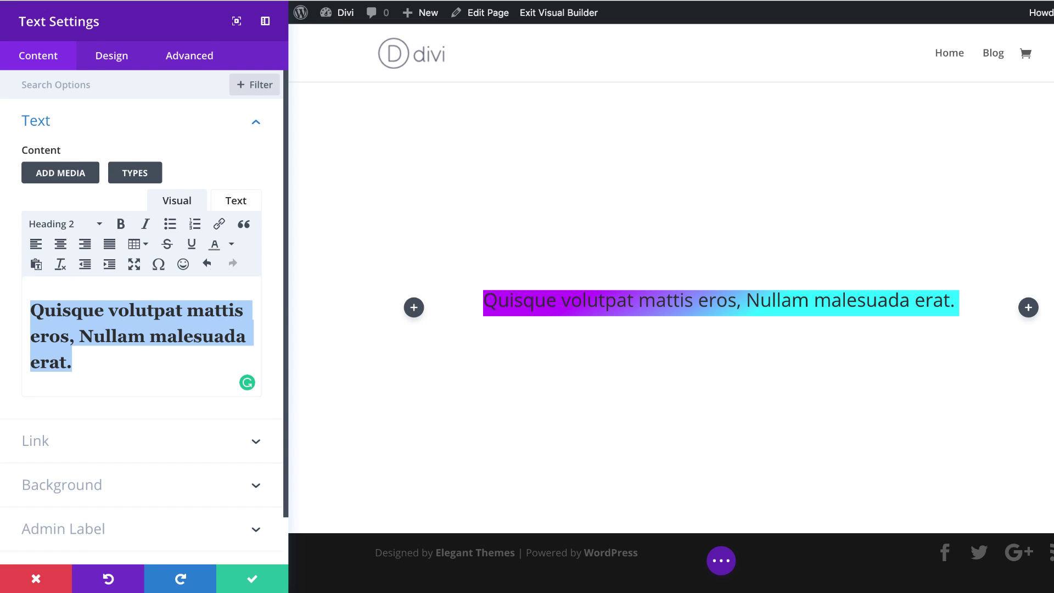
# - Give the text module a white (#ffffff) background color
pyautogui.click(77, 460)
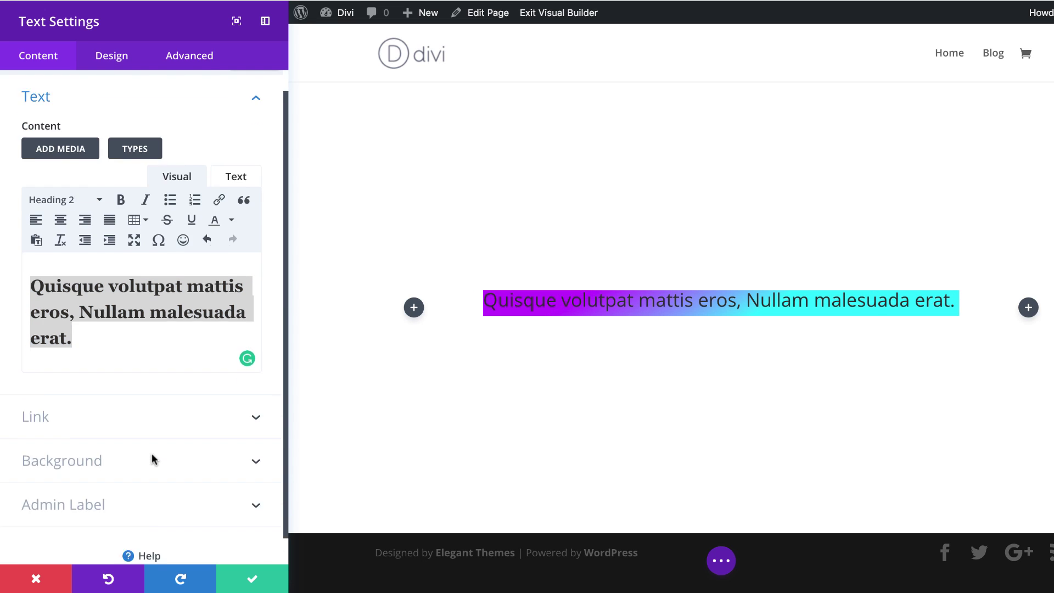
pyautogui.scroll(-1, 151, 453)
pyautogui.click(88, 431)
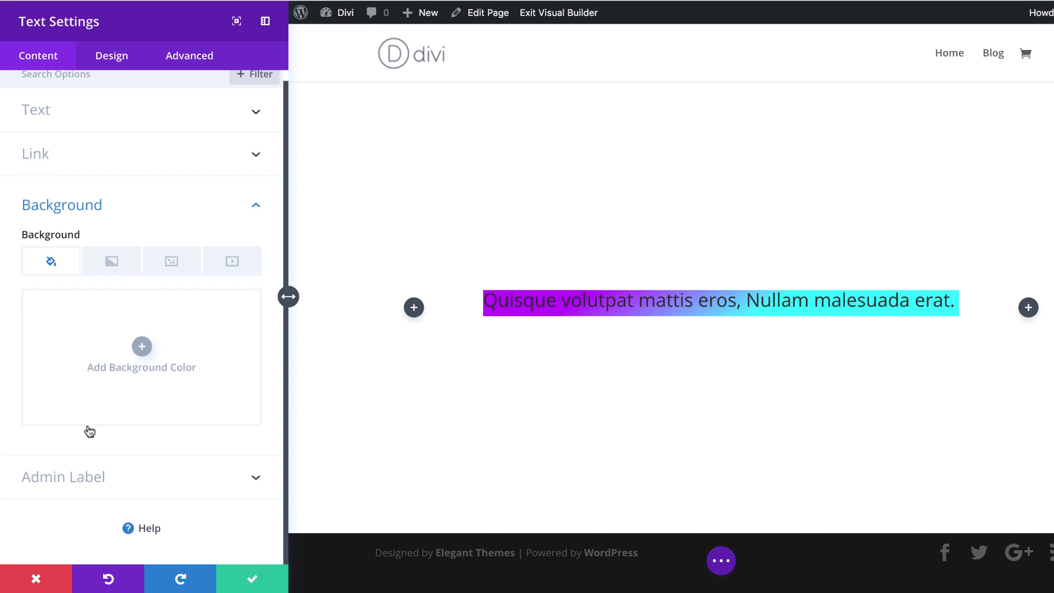
pyautogui.click(142, 347)
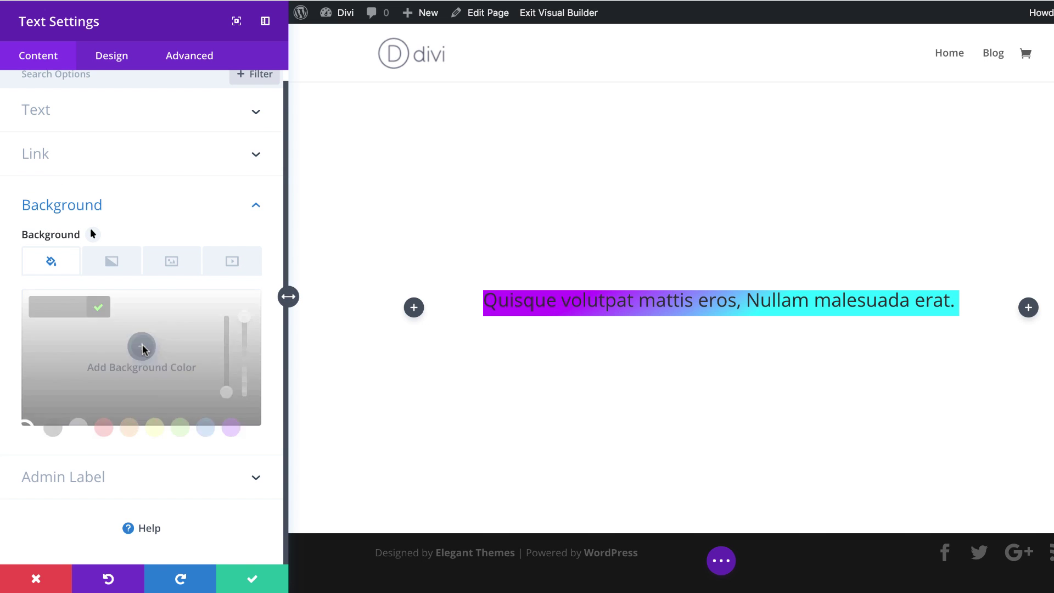
pyautogui.click(70, 427)
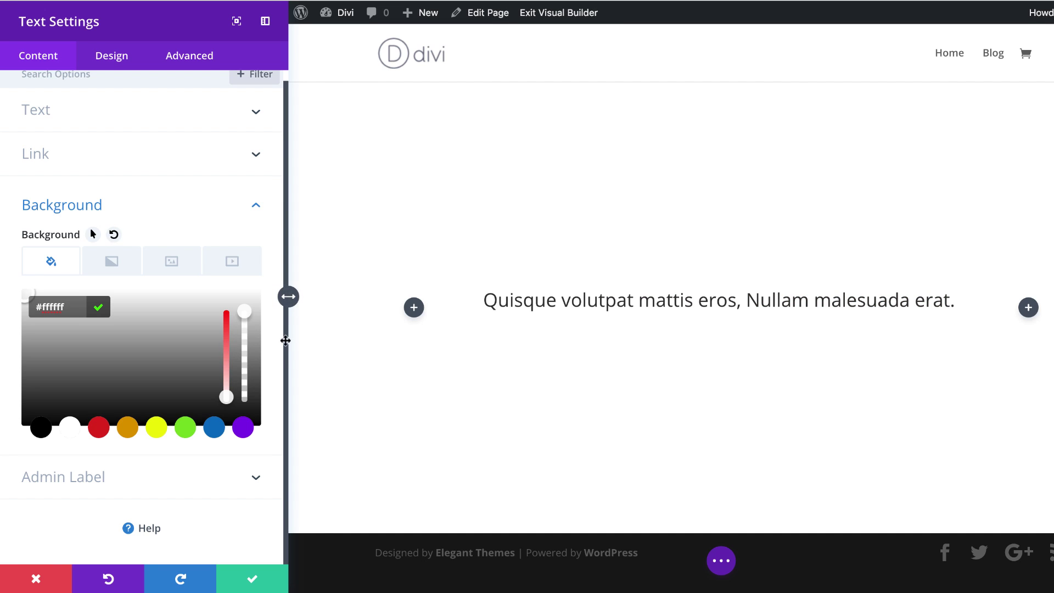
pyautogui.click(483, 295)
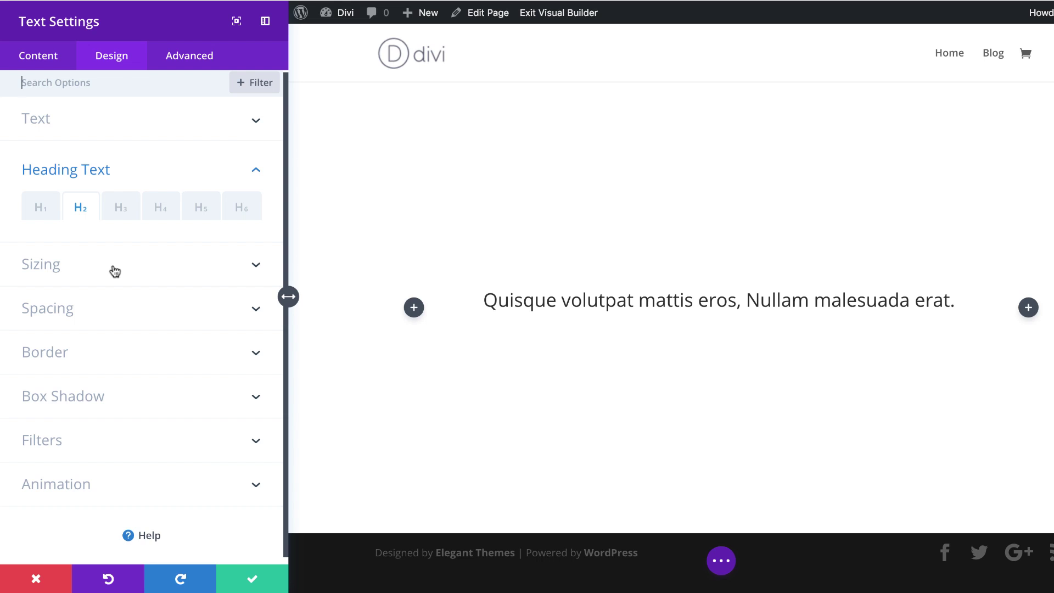
# - Set the text module's text orientation to centered in its design settings
pyautogui.click(78, 121)
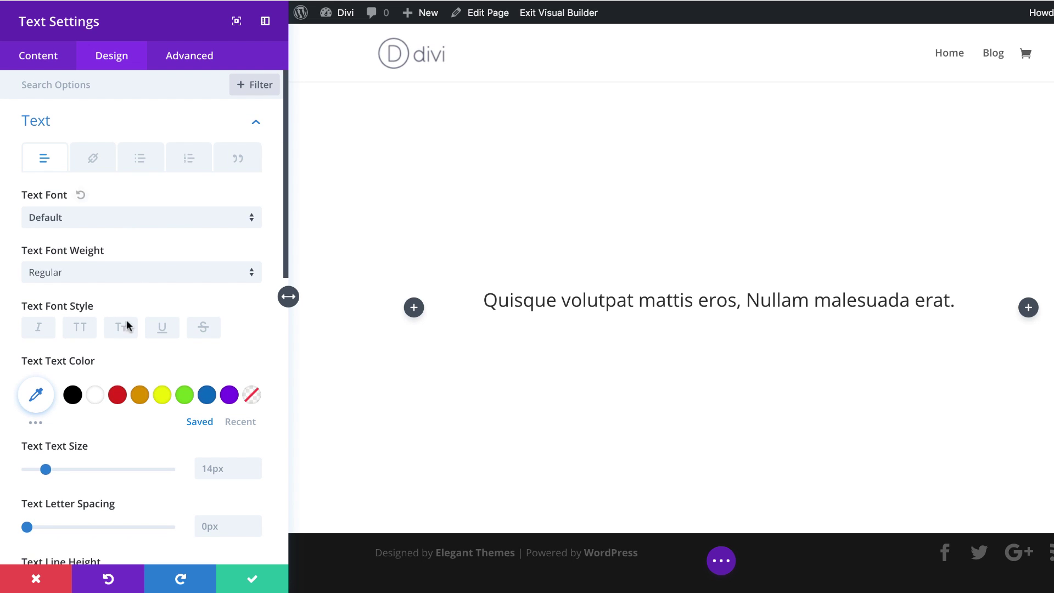
pyautogui.scroll(-6, 141, 417)
pyautogui.click(110, 423)
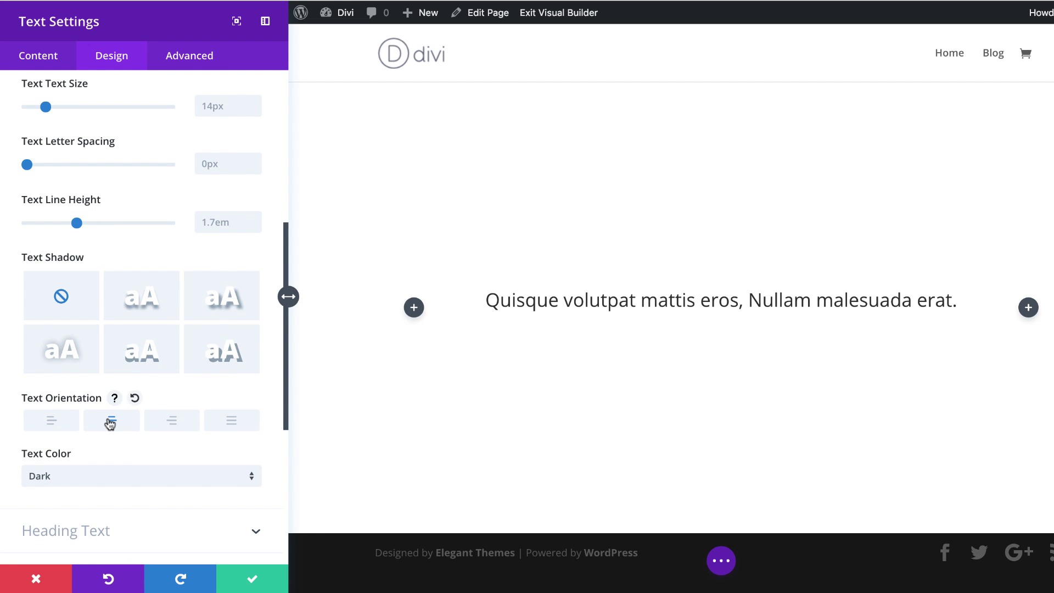
# - Set the Heading 2 text color to black (#000000) and its text size to 67px
pyautogui.scroll(-5, 127, 329)
pyautogui.click(125, 266)
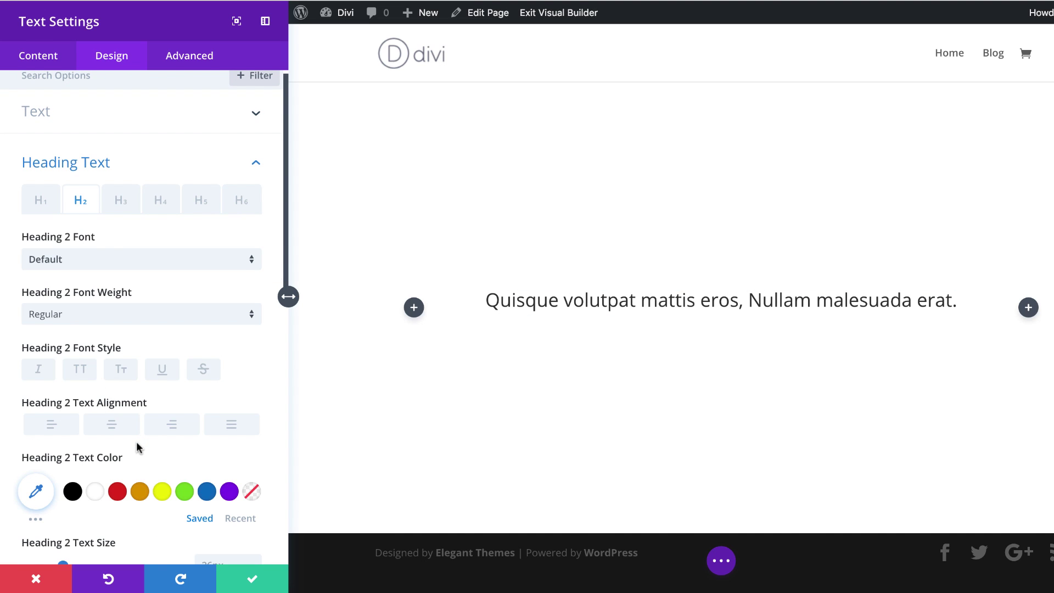
pyautogui.click(74, 493)
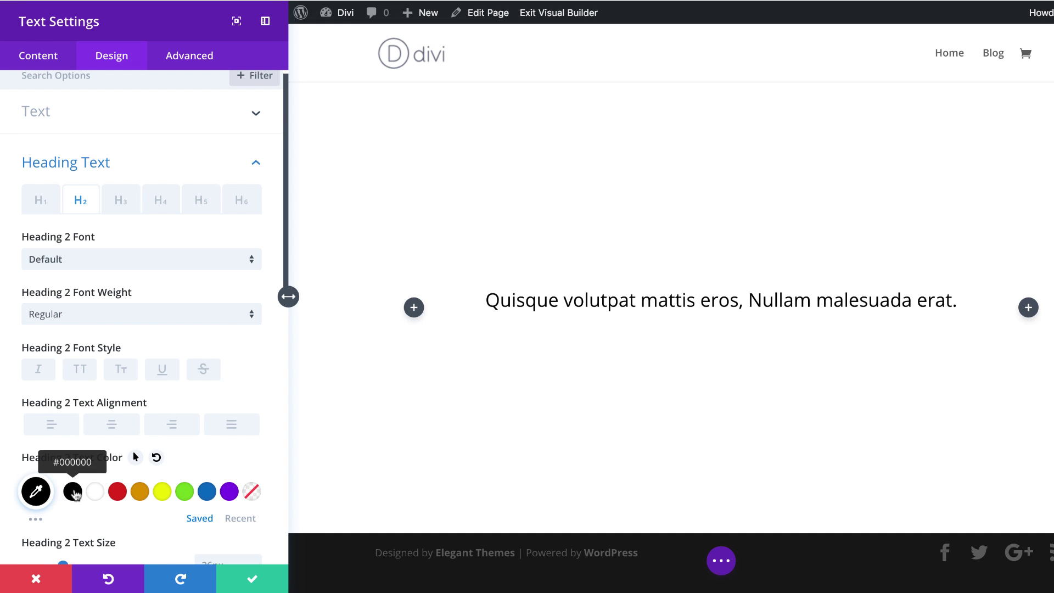
pyautogui.scroll(-5, 207, 467)
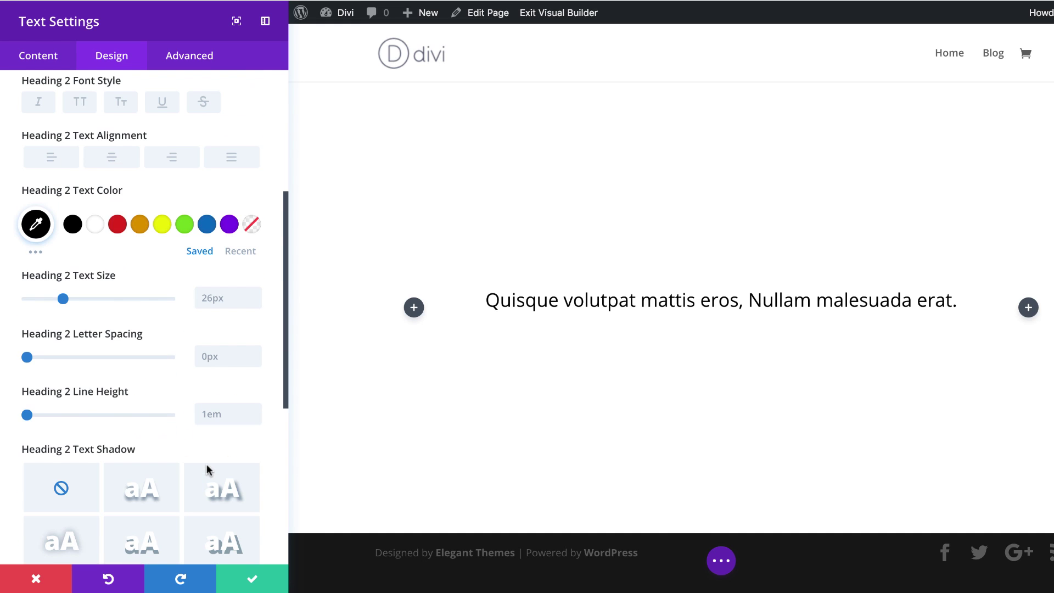
pyautogui.doubleClick(201, 299)
pyautogui.write('67px')
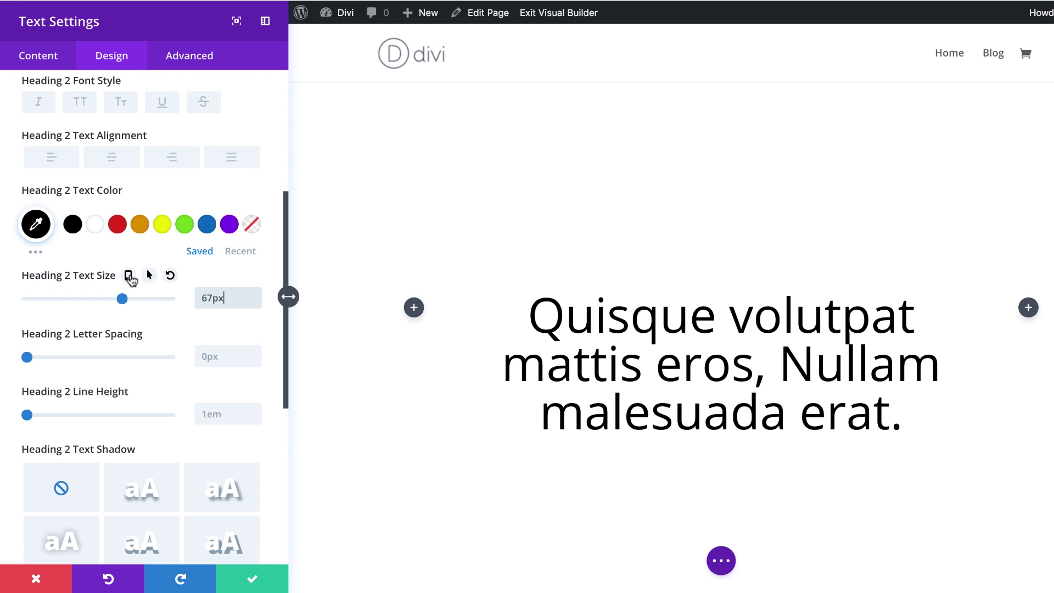
# - Enable responsive sizes for the Heading 2 text, using 50px on tablet and 40px on phone
pyautogui.click(128, 276)
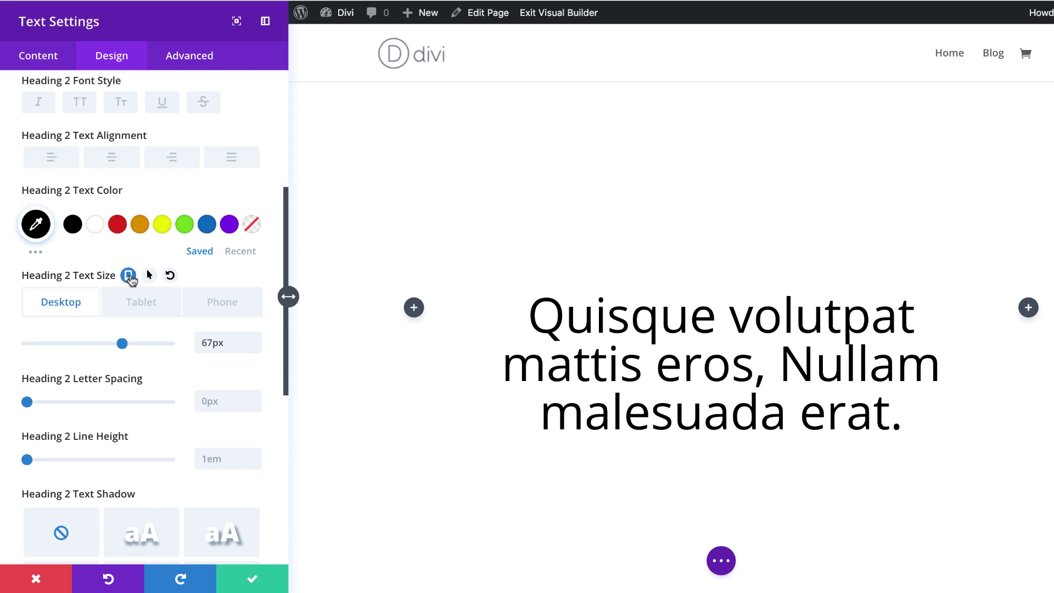
pyautogui.click(142, 303)
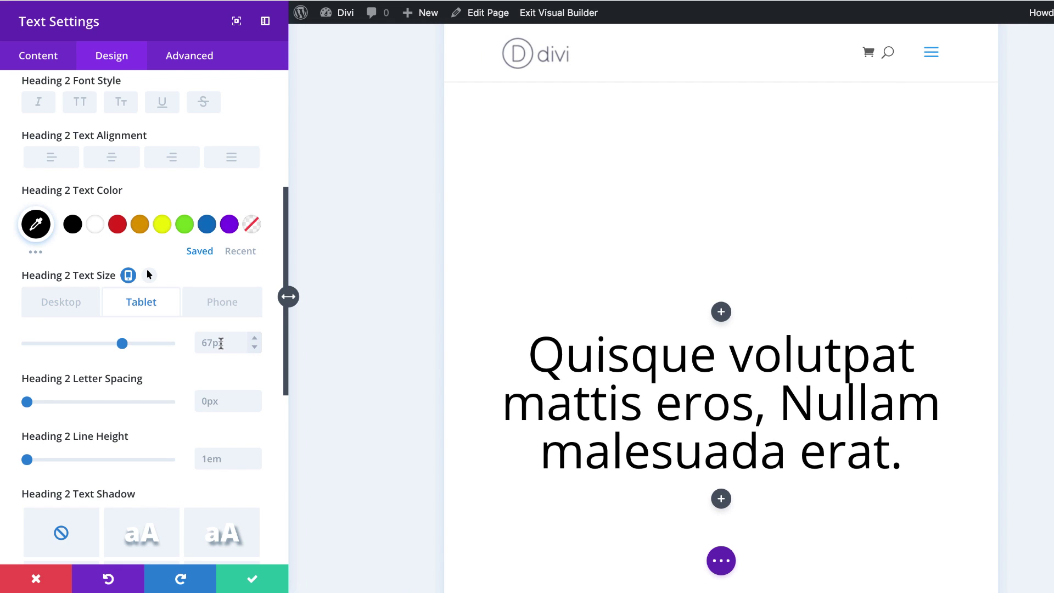
pyautogui.click(221, 344)
pyautogui.write('50')
pyautogui.click(223, 306)
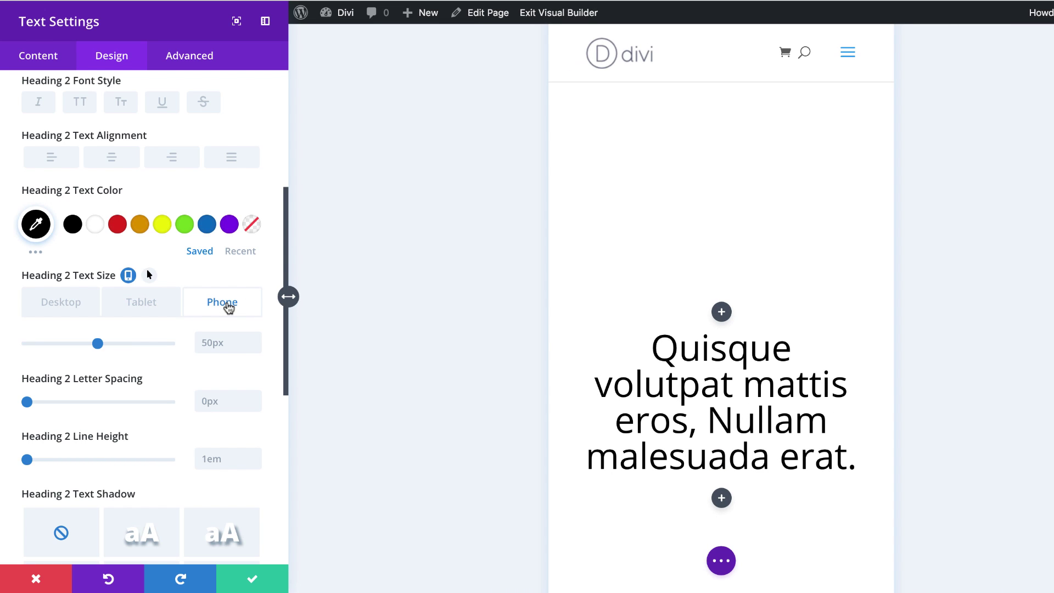
pyautogui.click(213, 345)
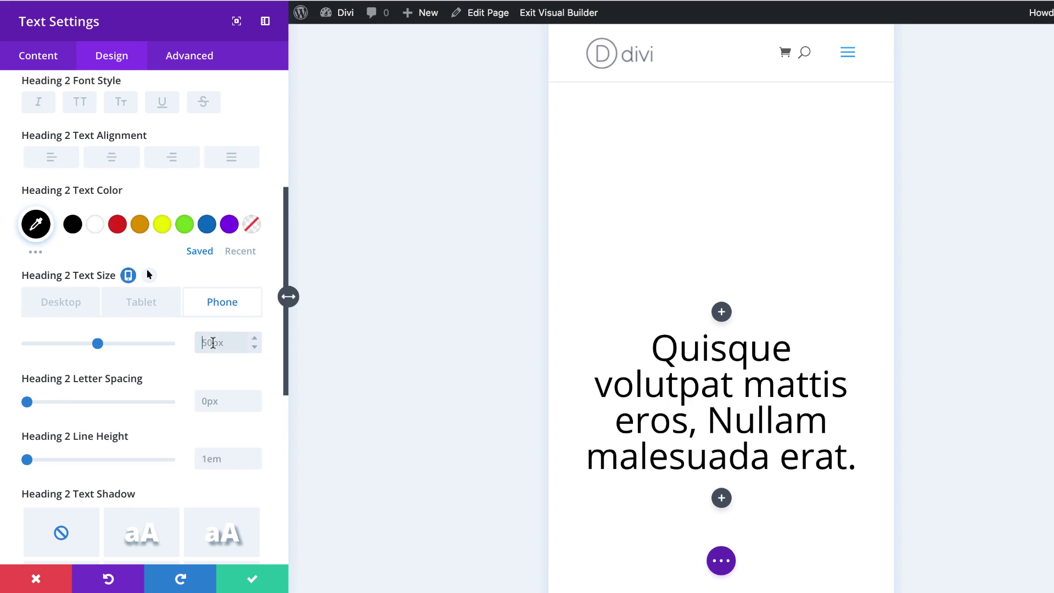
pyautogui.write('40')
pyautogui.click(141, 305)
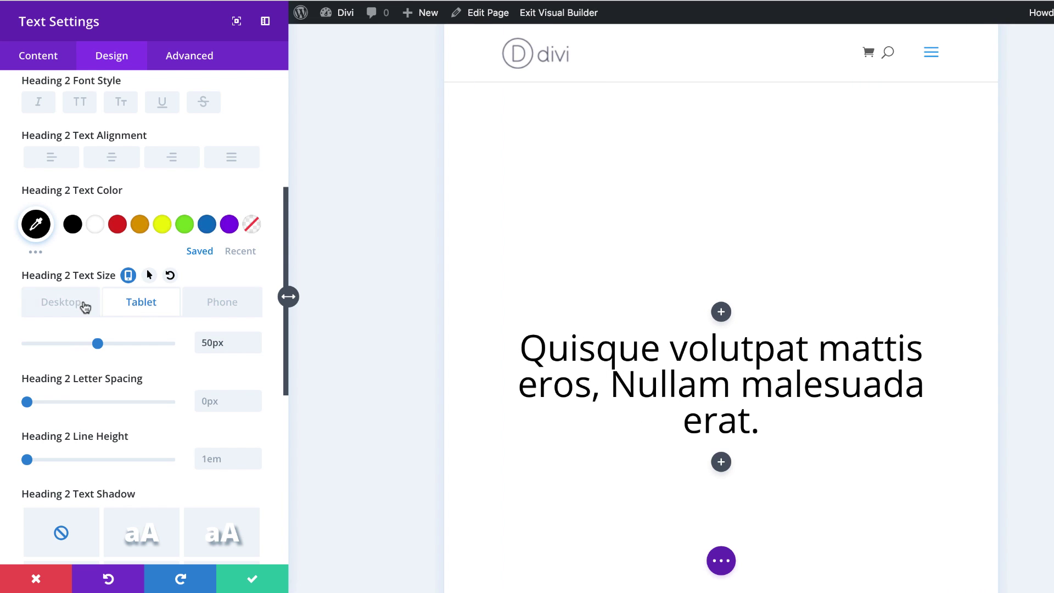
# - Set the desktop Heading 2 letter spacing to -2px and the text module's bottom custom padding to 50px
pyautogui.click(73, 306)
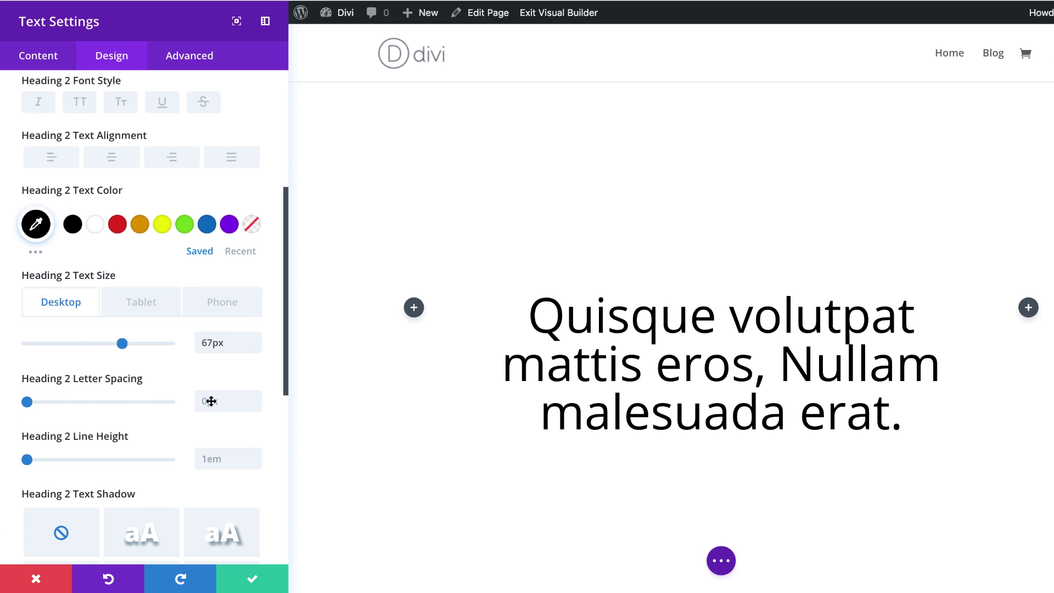
pyautogui.click(229, 402)
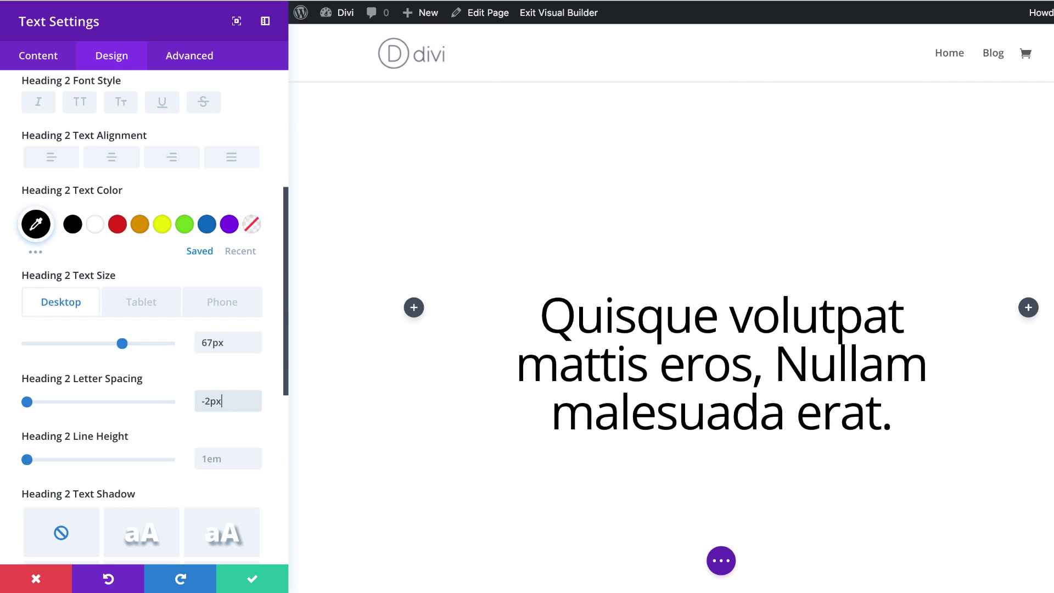
pyautogui.scroll(-5, 150, 414)
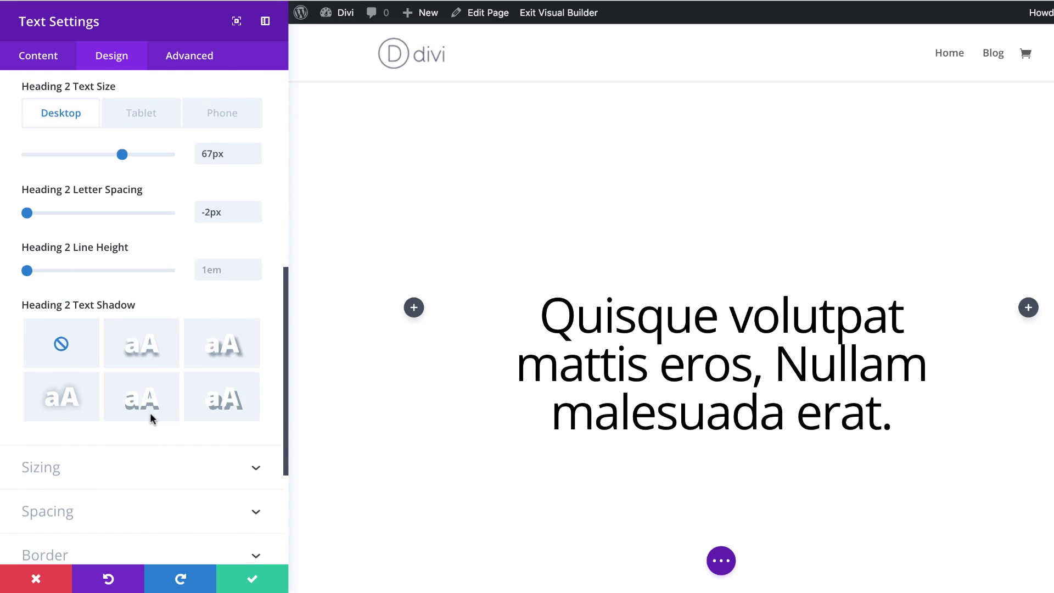
pyautogui.click(64, 446)
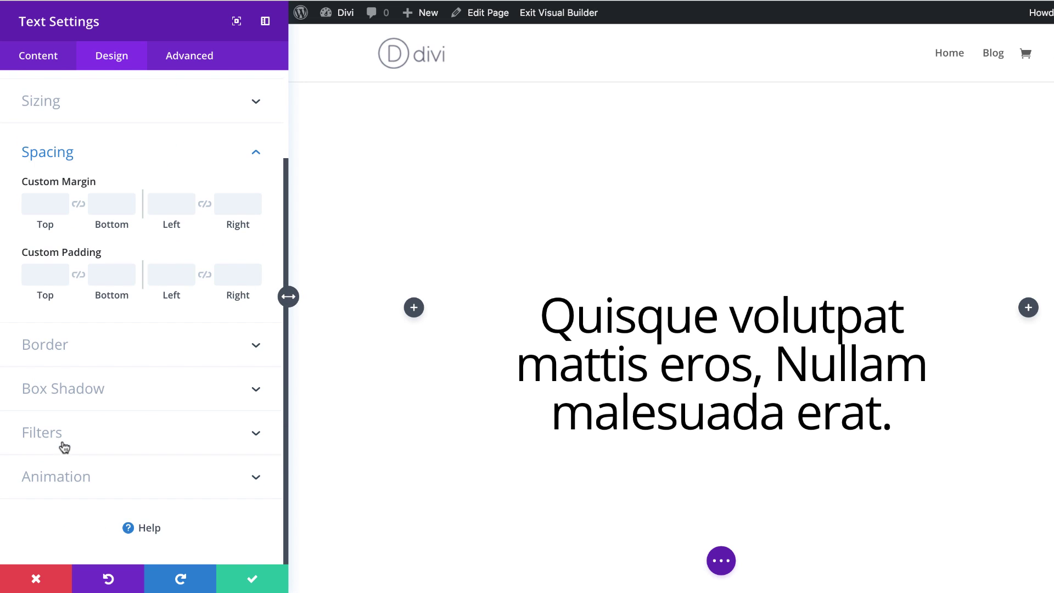
pyautogui.click(110, 273)
pyautogui.write('50px')
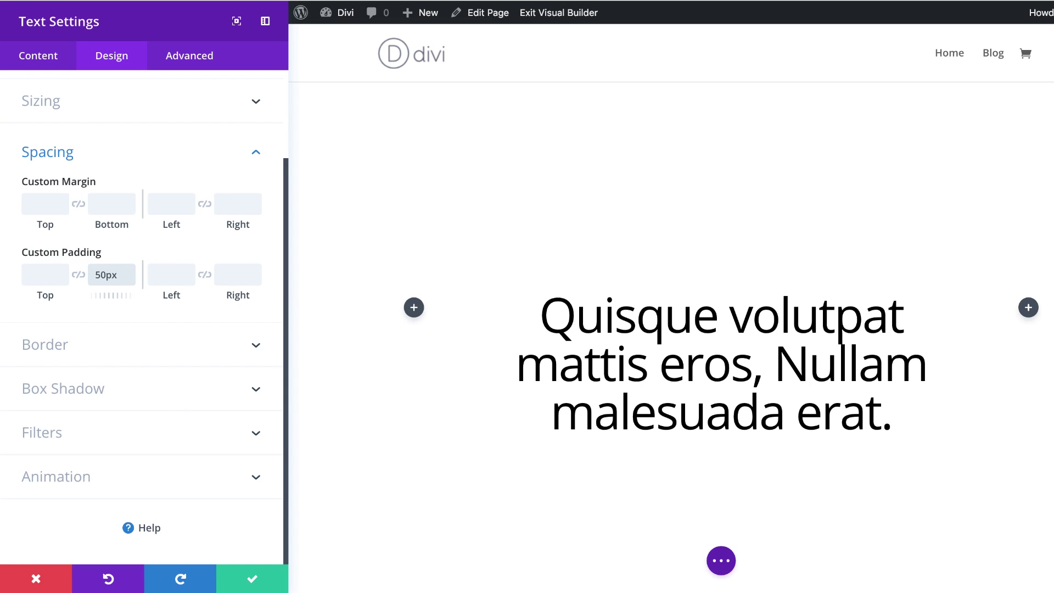
# - Set the text module's filter blend mode to Lighten and save the module settings
pyautogui.click(140, 436)
pyautogui.scroll(-3, 126, 527)
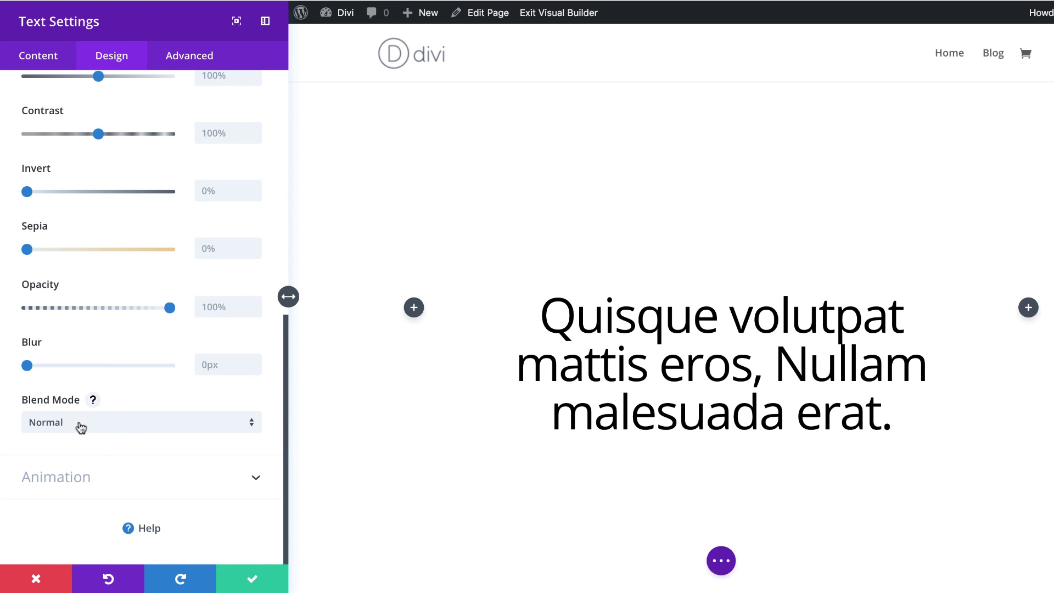
pyautogui.click(117, 426)
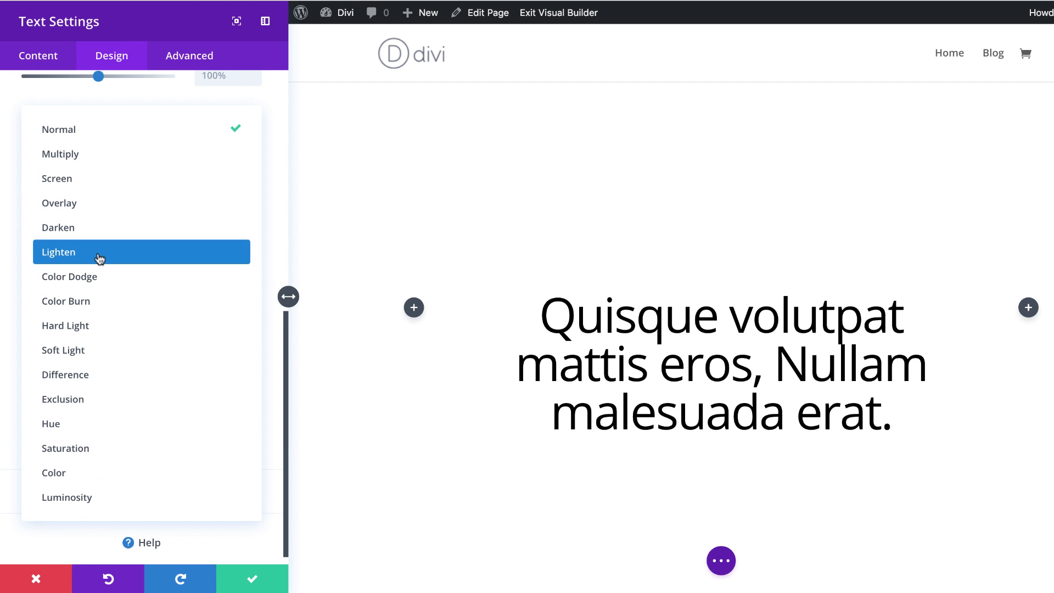
pyautogui.click(73, 255)
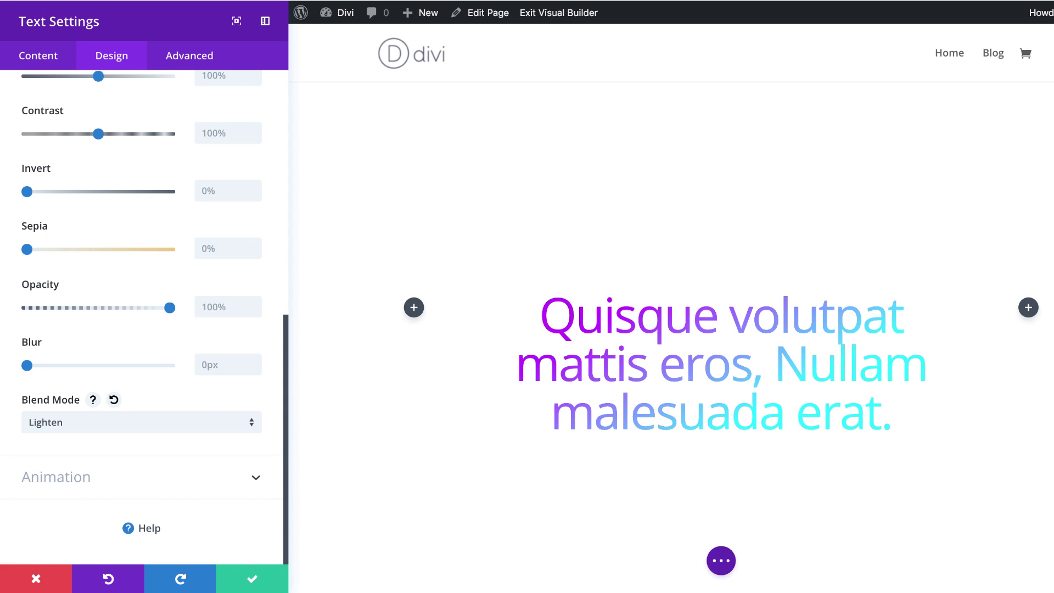
pyautogui.click(254, 581)
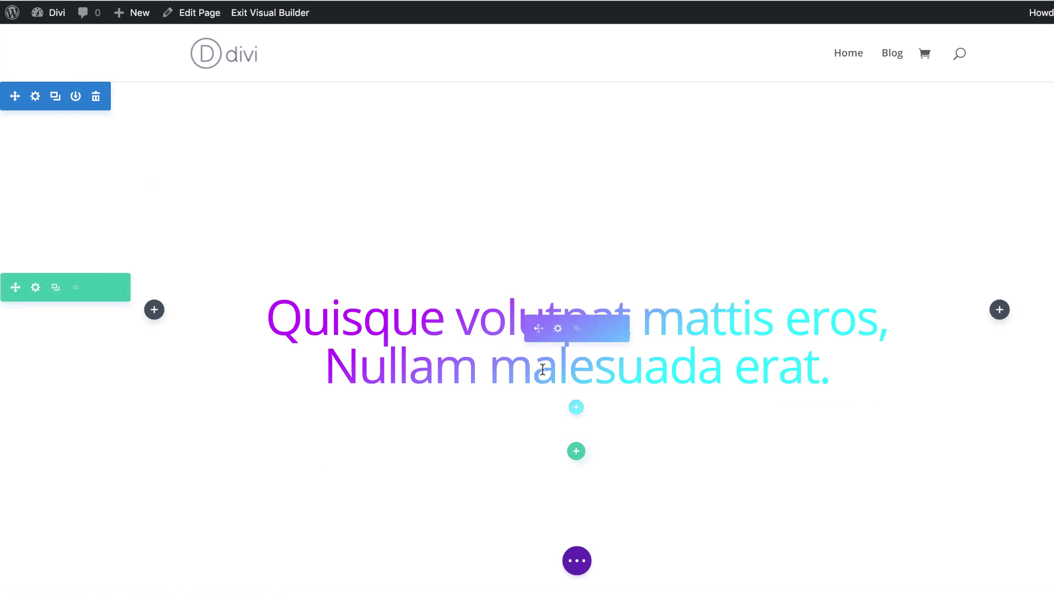
# - Insert a Divider module beneath the headline and give it a white background color
pyautogui.scroll(-2, 595, 371)
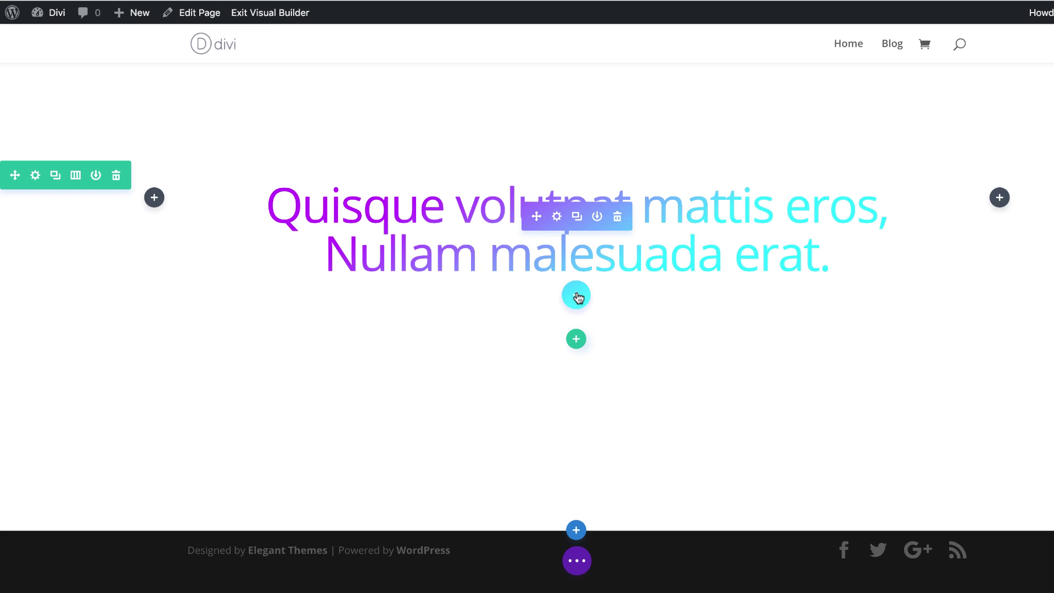
pyautogui.click(577, 296)
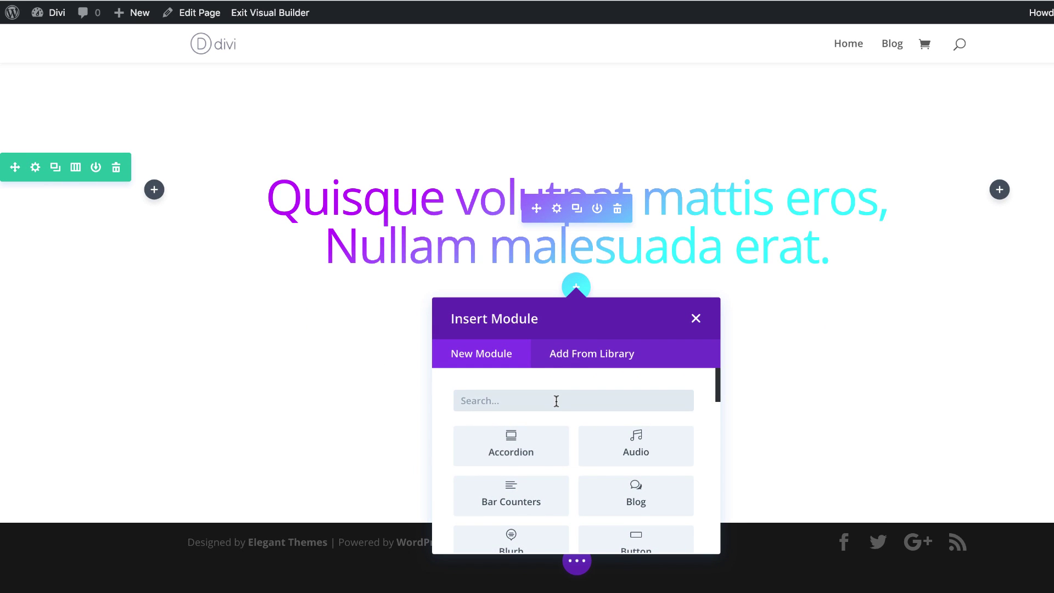
pyautogui.write('divi')
pyautogui.click(514, 445)
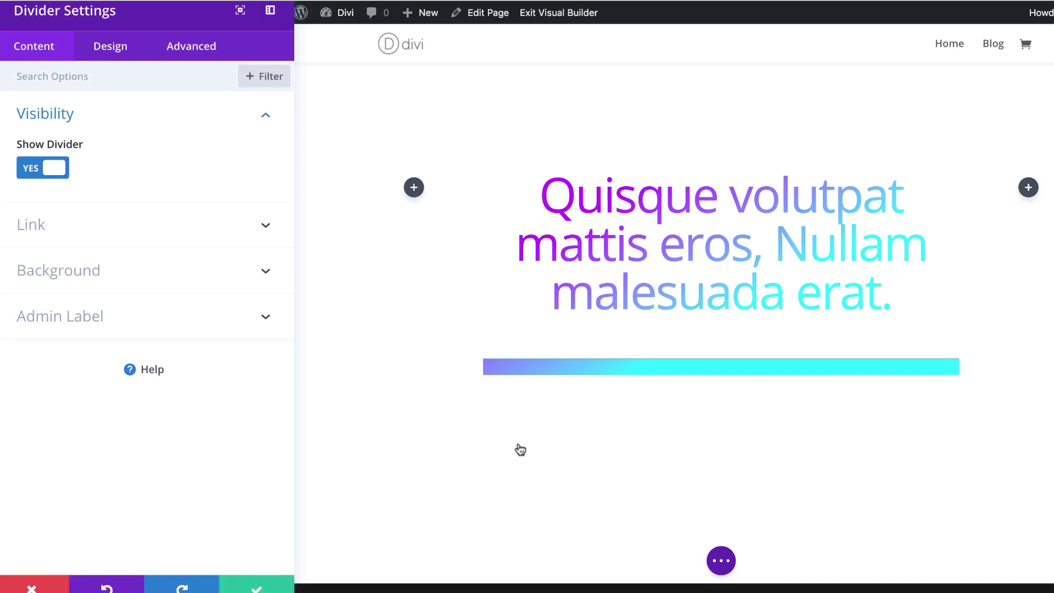
pyautogui.click(69, 272)
pyautogui.click(143, 345)
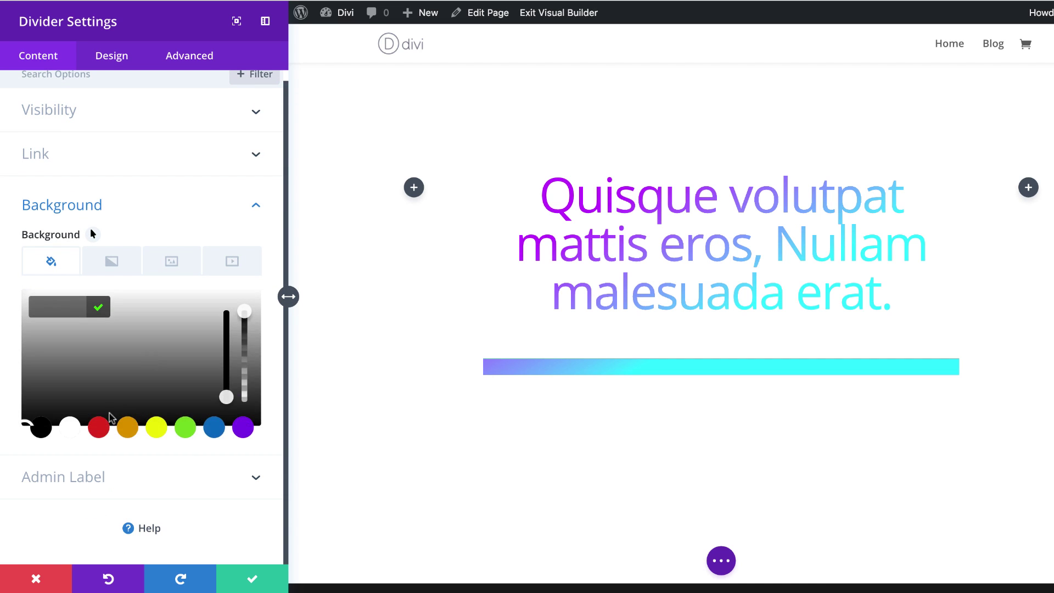
# - Set the divider's left and right custom padding to 250px, linking the two values
pyautogui.click(119, 60)
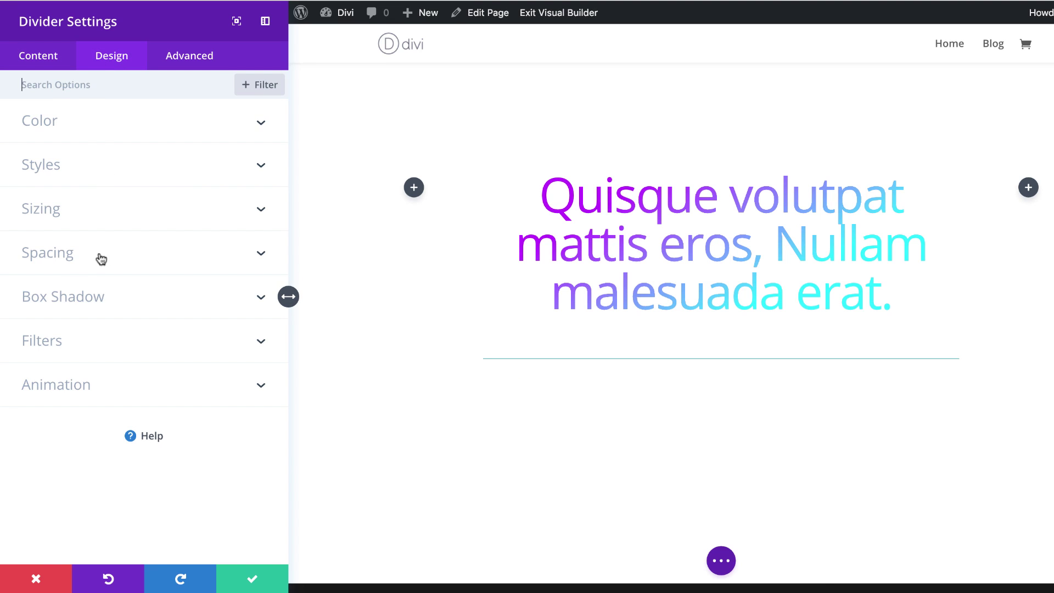
pyautogui.click(67, 253)
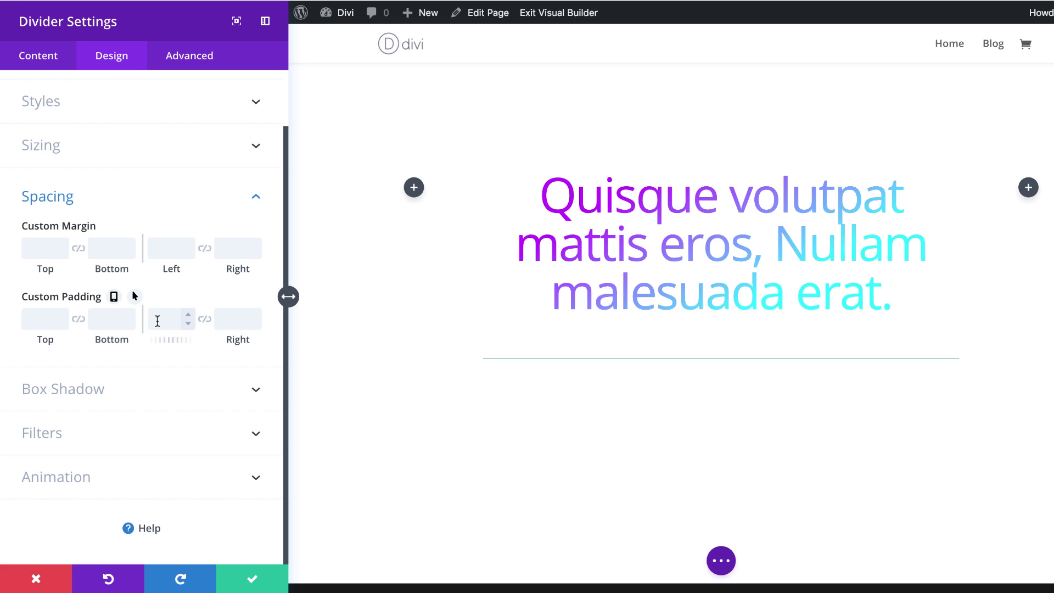
pyautogui.click(169, 314)
pyautogui.write('250px')
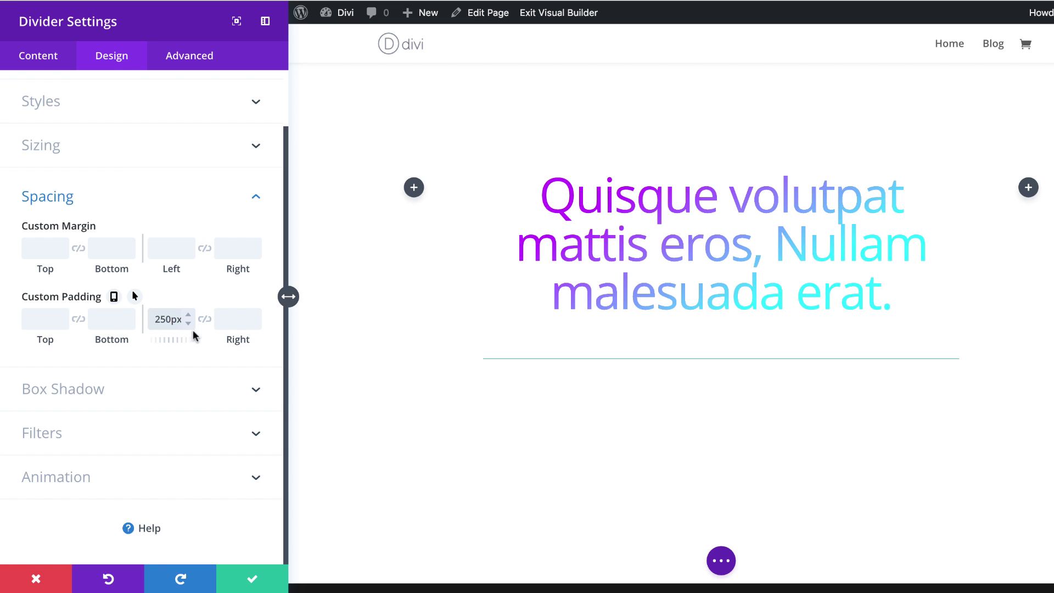
pyautogui.click(205, 320)
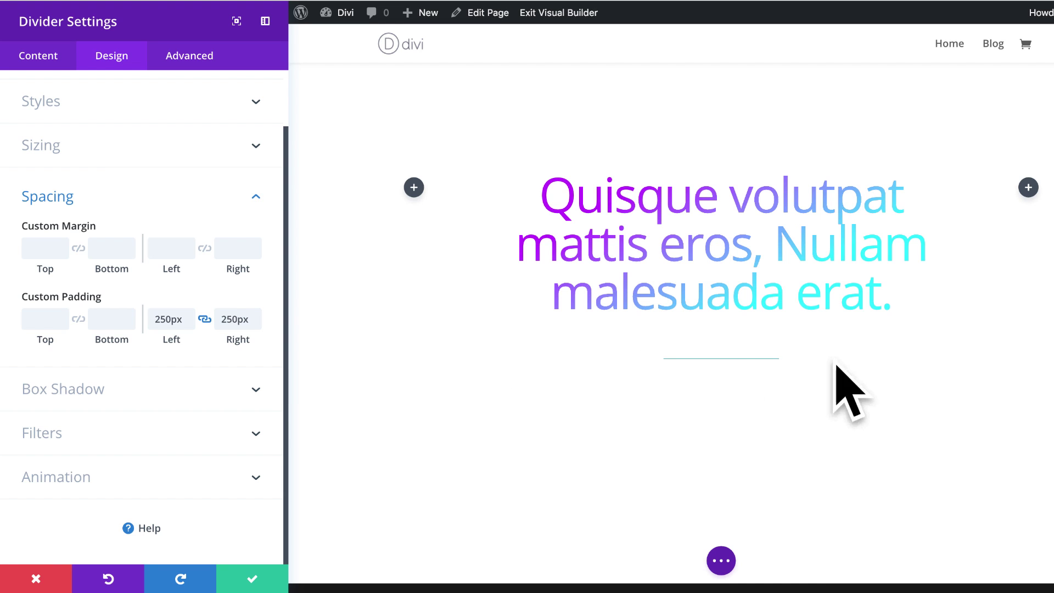
# - Set the divider's filter blend mode to Lighten and save its settings
pyautogui.click(74, 433)
pyautogui.scroll(-3, 114, 461)
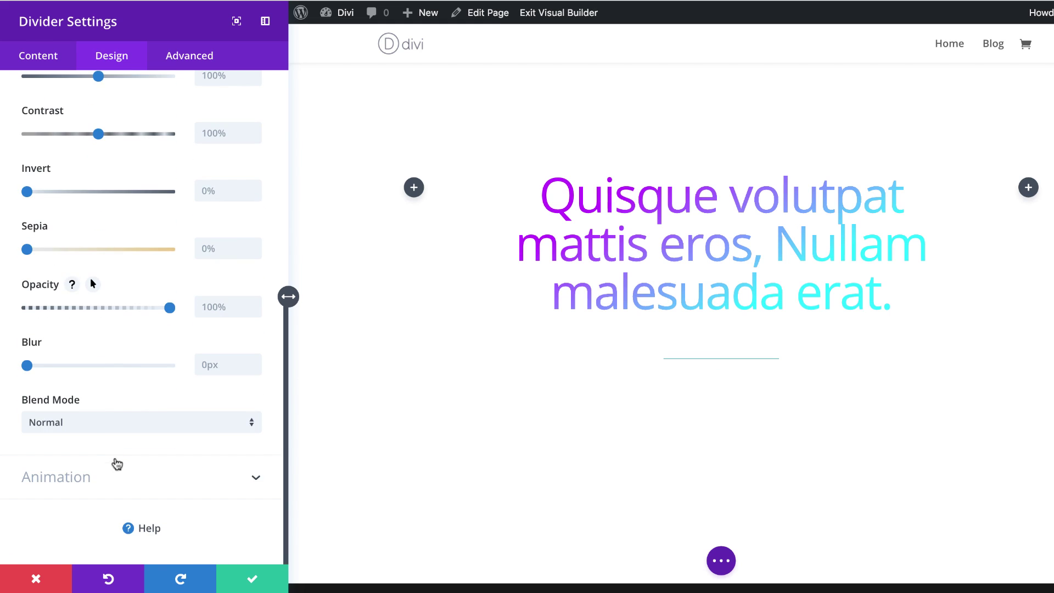
pyautogui.click(85, 422)
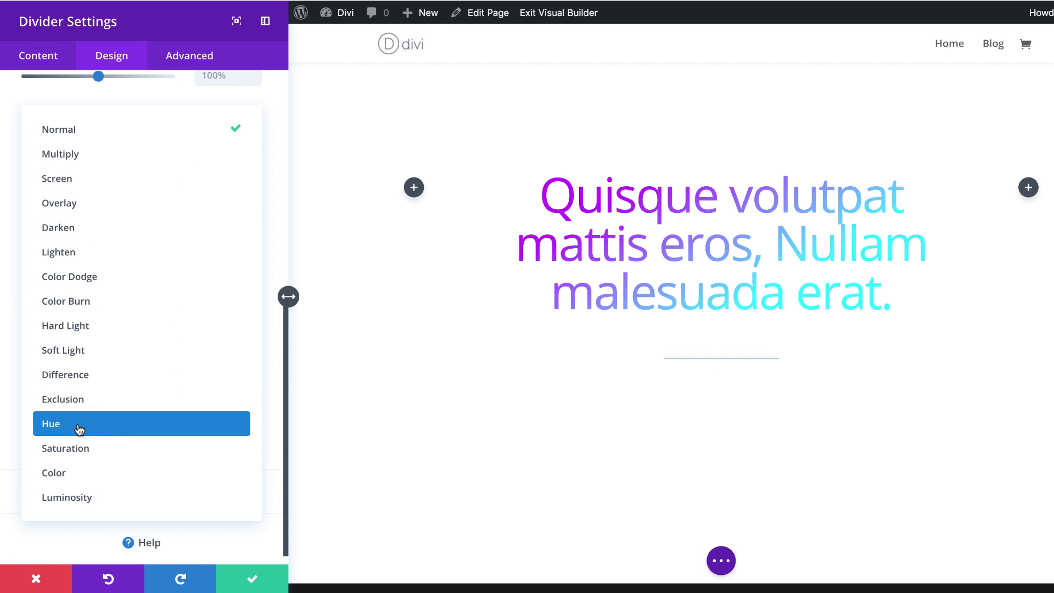
pyautogui.click(105, 252)
pyautogui.click(251, 581)
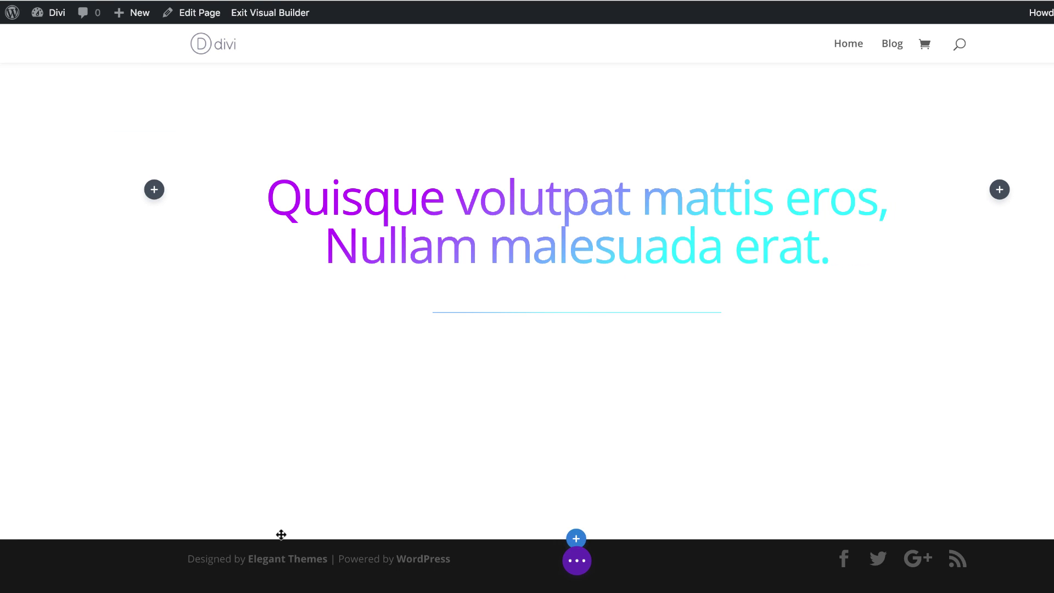
# - Insert a row of three equal columns below the divider without adding a module to it
pyautogui.moveTo(595, 287)
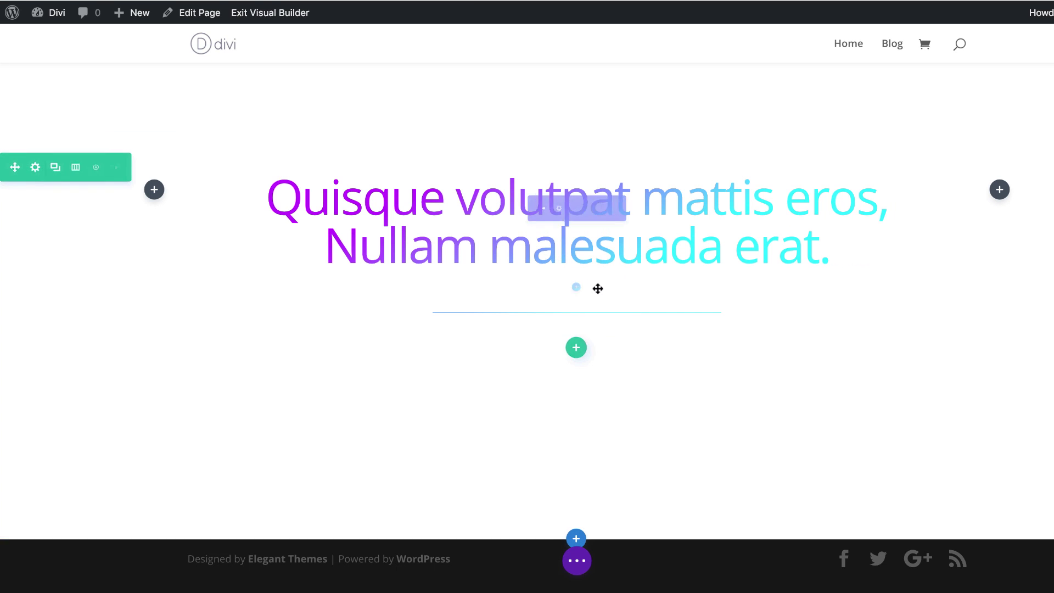
pyautogui.click(576, 348)
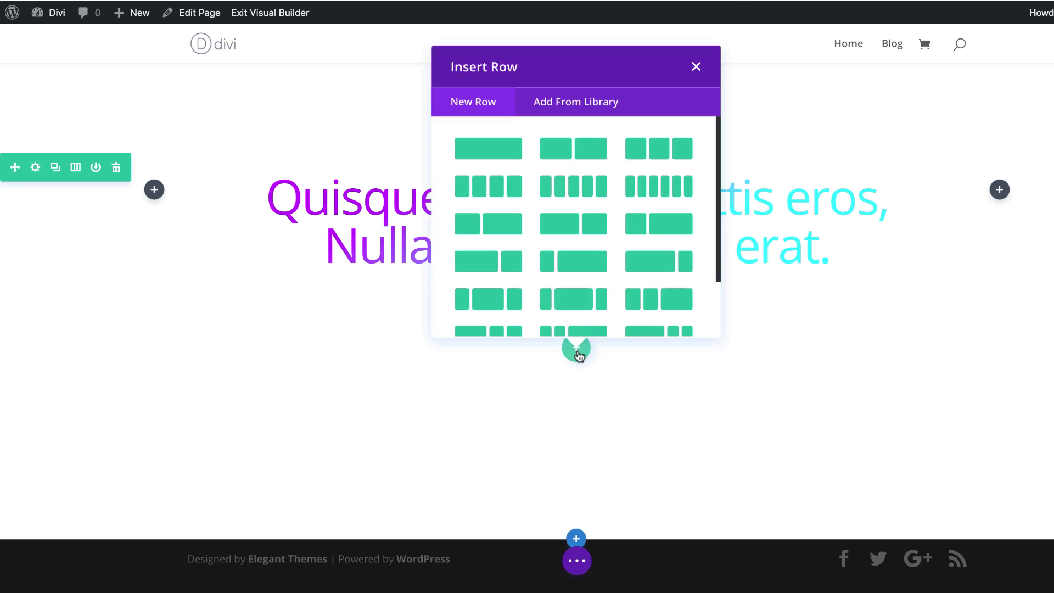
pyautogui.click(662, 153)
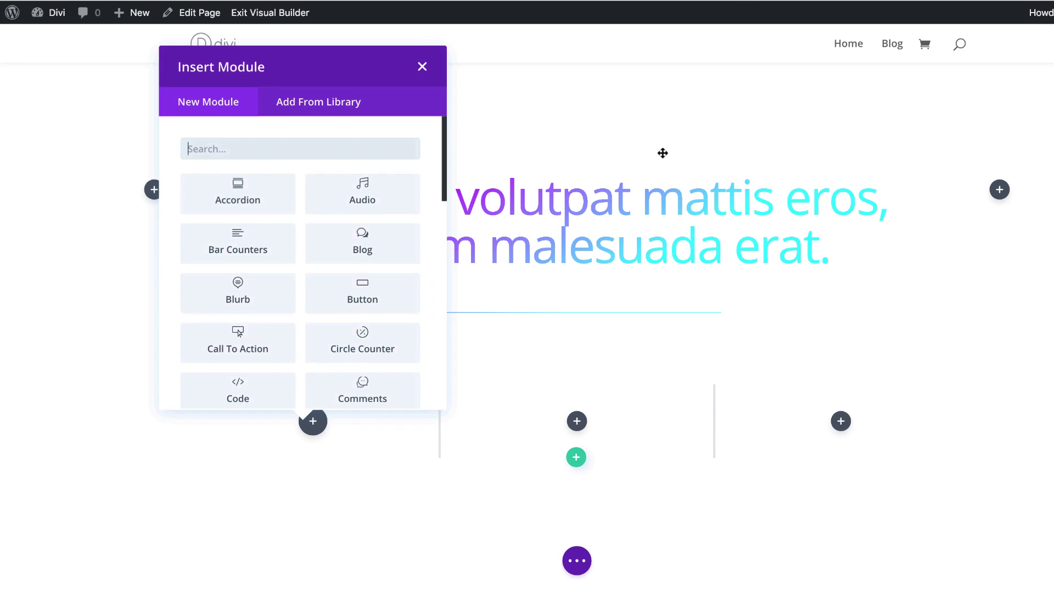
pyautogui.click(422, 67)
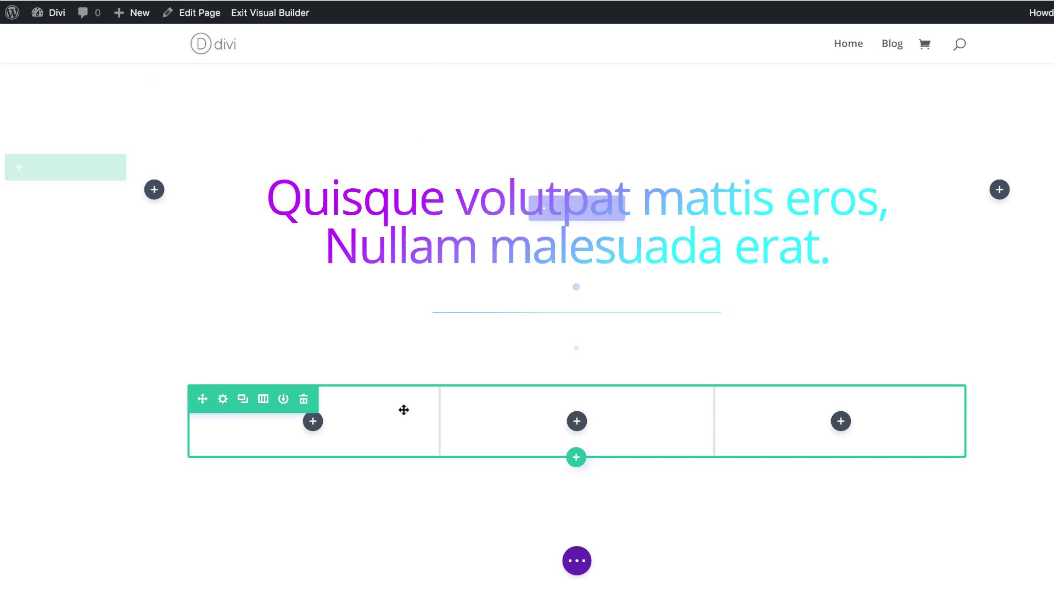
# - Add a gradient background to column 1 in the new three-column row's settings
pyautogui.click(224, 402)
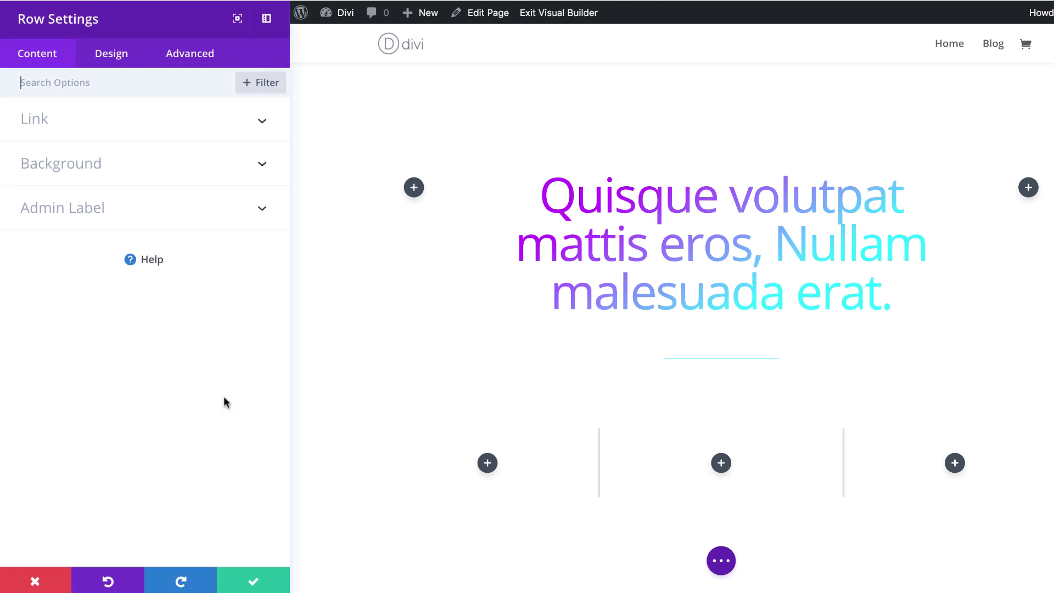
pyautogui.click(103, 163)
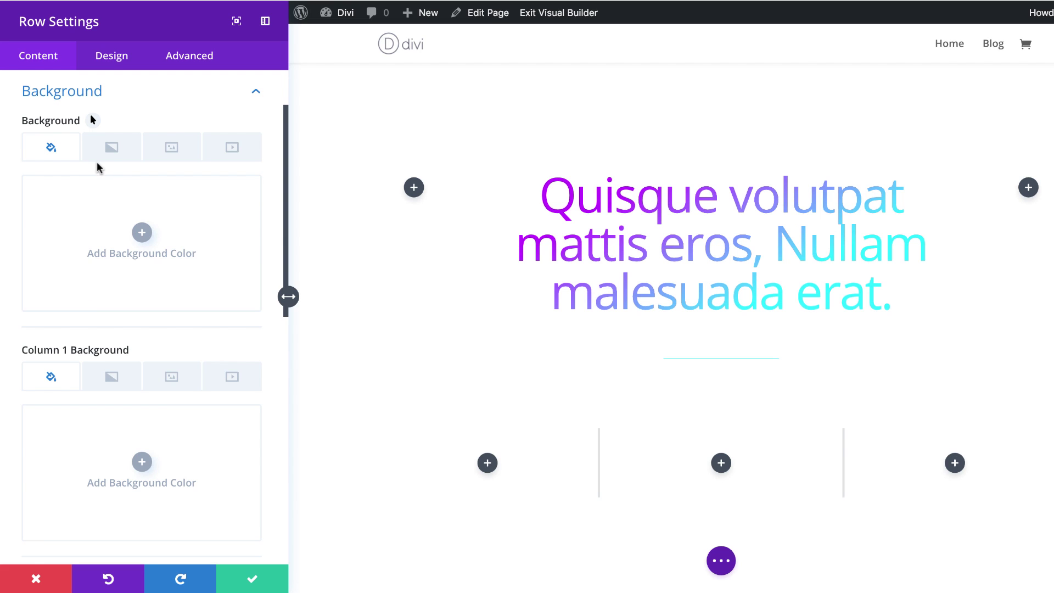
pyautogui.scroll(-1, 98, 220)
pyautogui.click(112, 371)
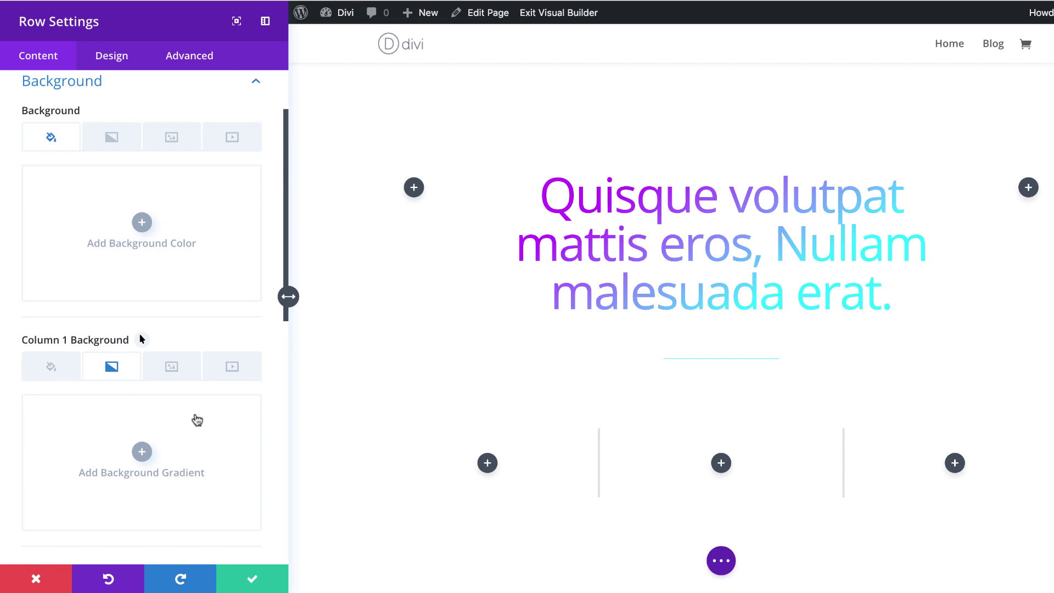
pyautogui.click(142, 451)
# - Set column 1's gradient colors to #c700ff and #32f1ff, with a gradient direction of 105deg
pyautogui.scroll(-5, 206, 466)
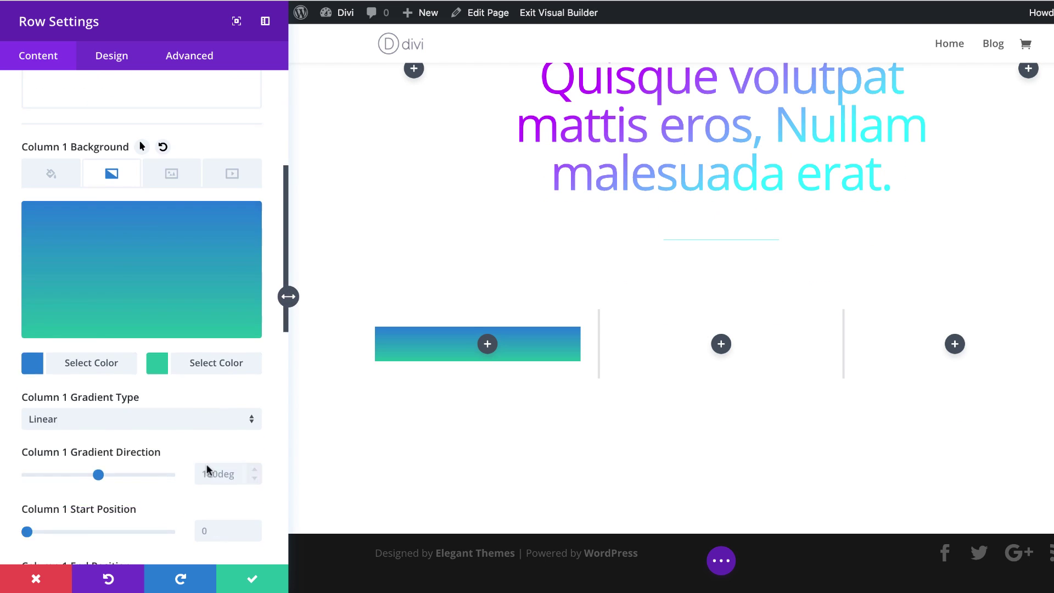
pyautogui.click(33, 317)
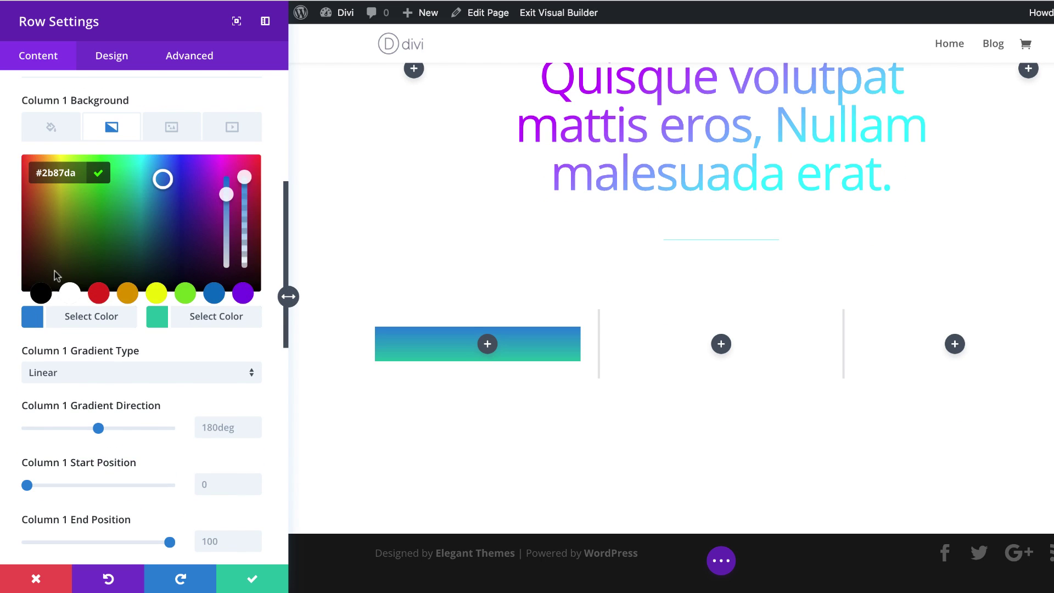
pyautogui.moveTo(42, 174); pyautogui.dragTo(85, 173)
pyautogui.write('c700ff')
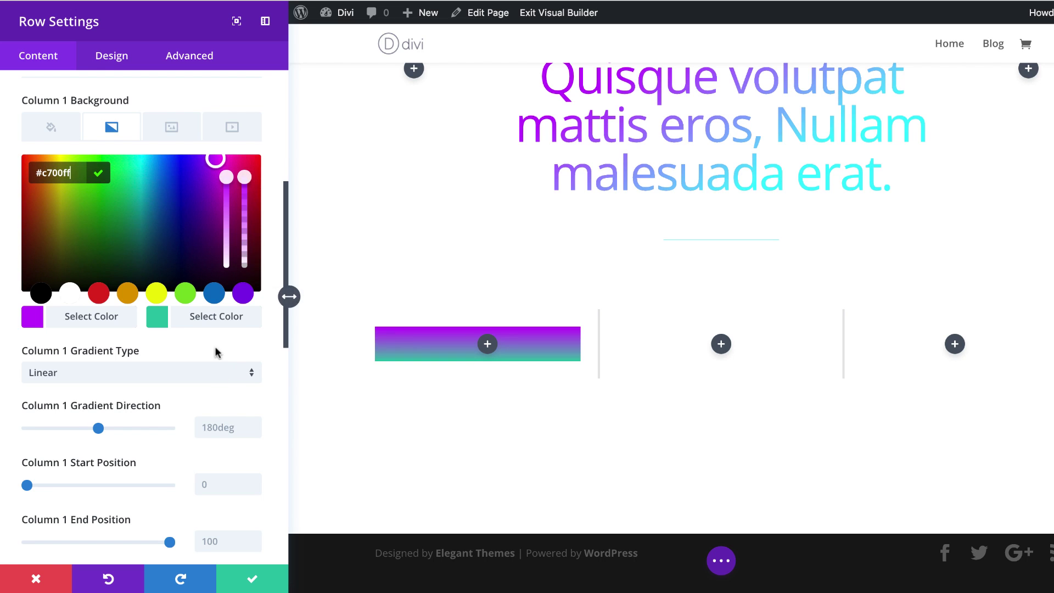
pyautogui.click(156, 317)
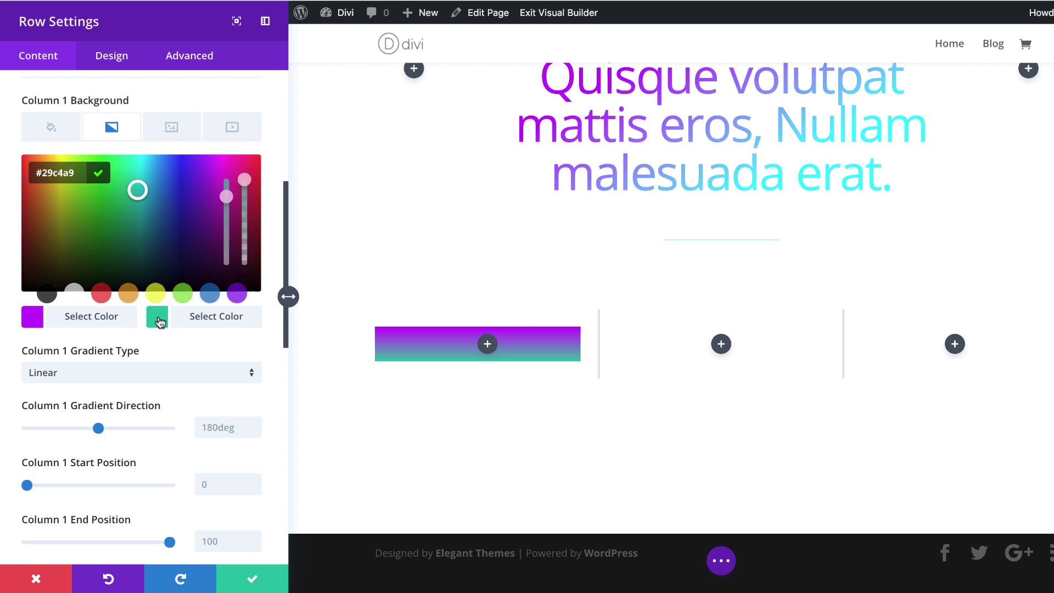
pyautogui.moveTo(45, 172); pyautogui.dragTo(89, 176)
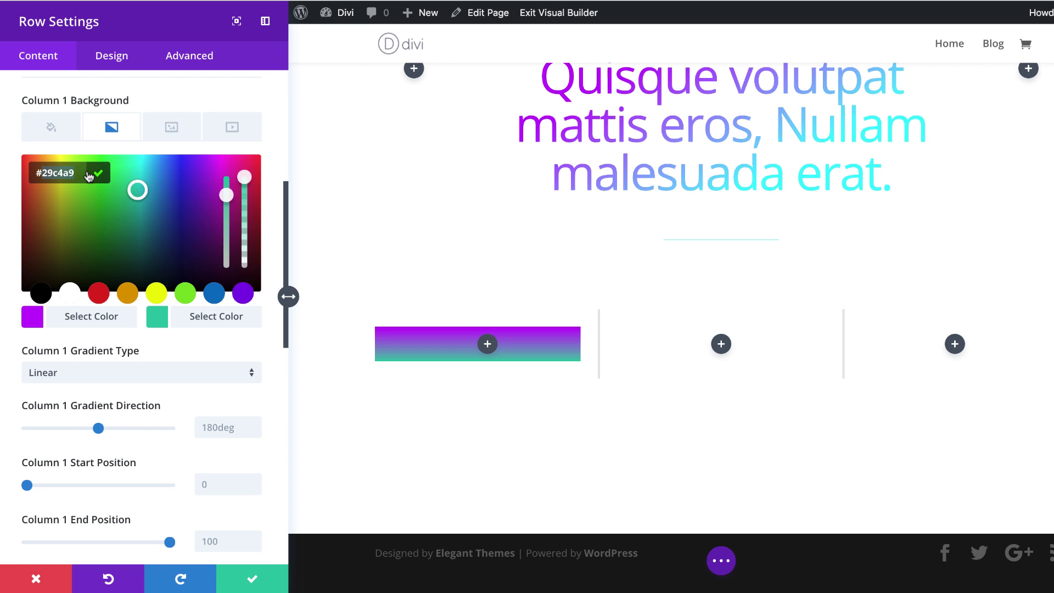
pyautogui.write('32f1ff')
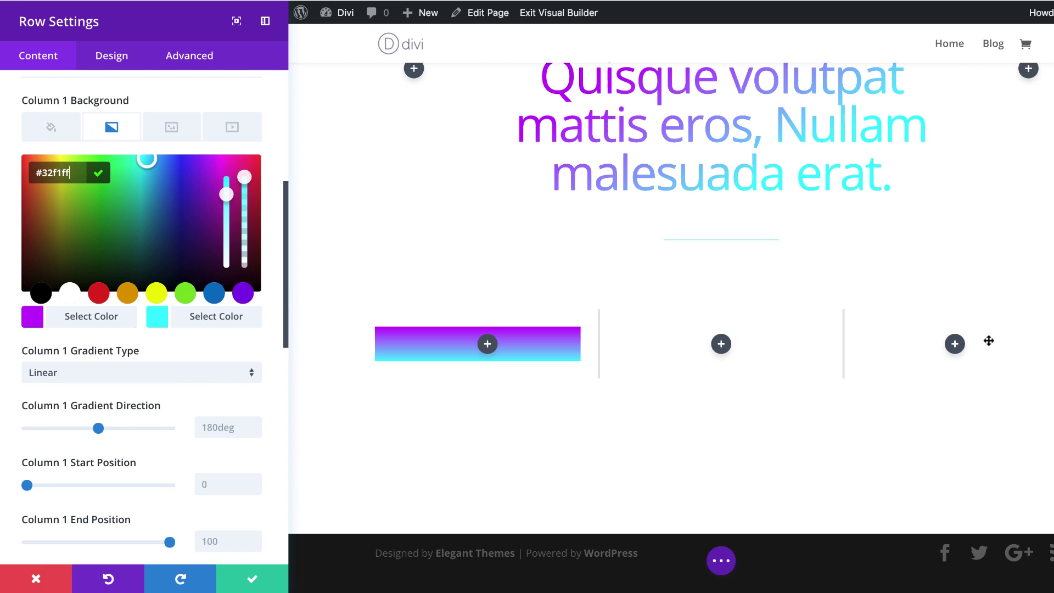
pyautogui.click(255, 431)
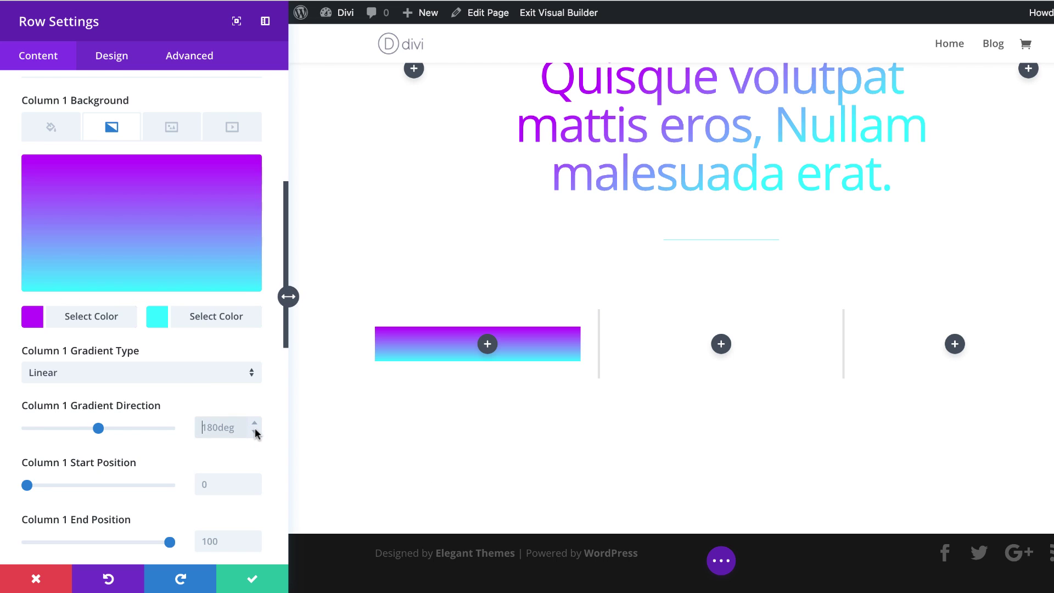
pyautogui.write('105deg')
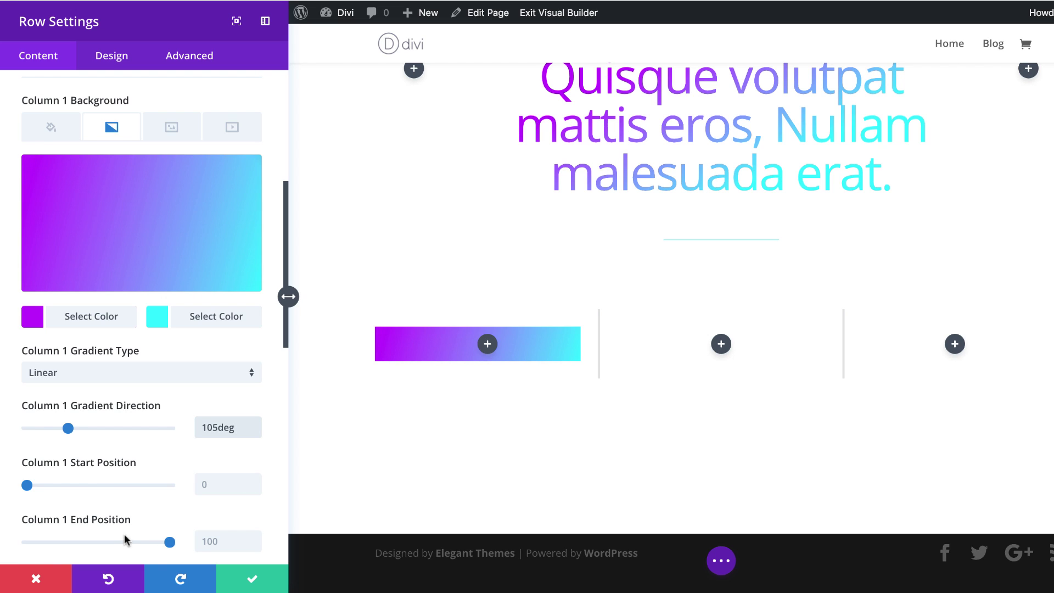
# - Set column 1's gradient start position to 20% and its end position to 50%
pyautogui.click(217, 481)
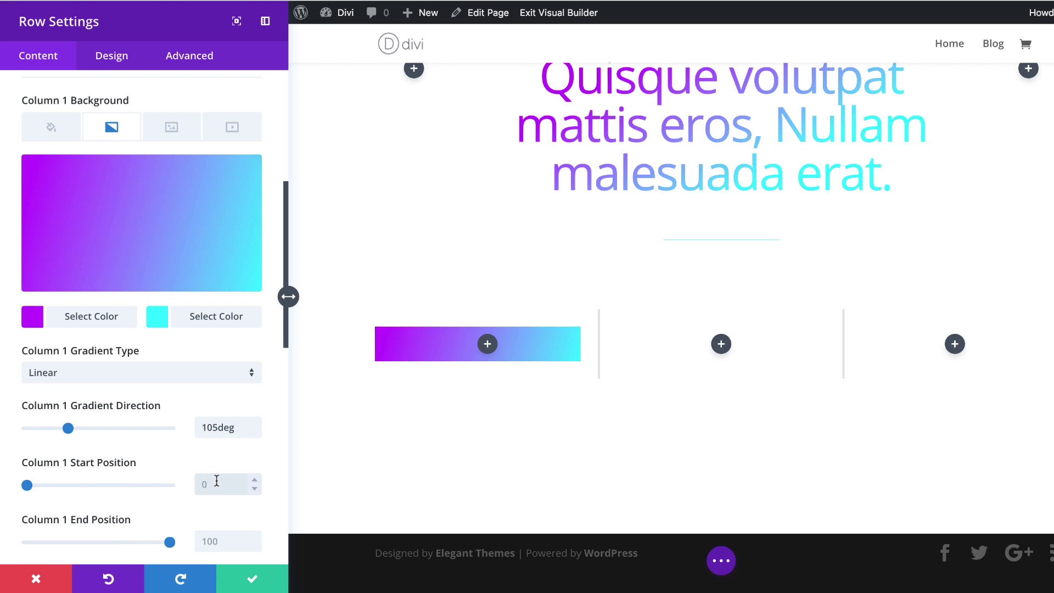
pyautogui.write('20%')
pyautogui.scroll(-1, 215, 502)
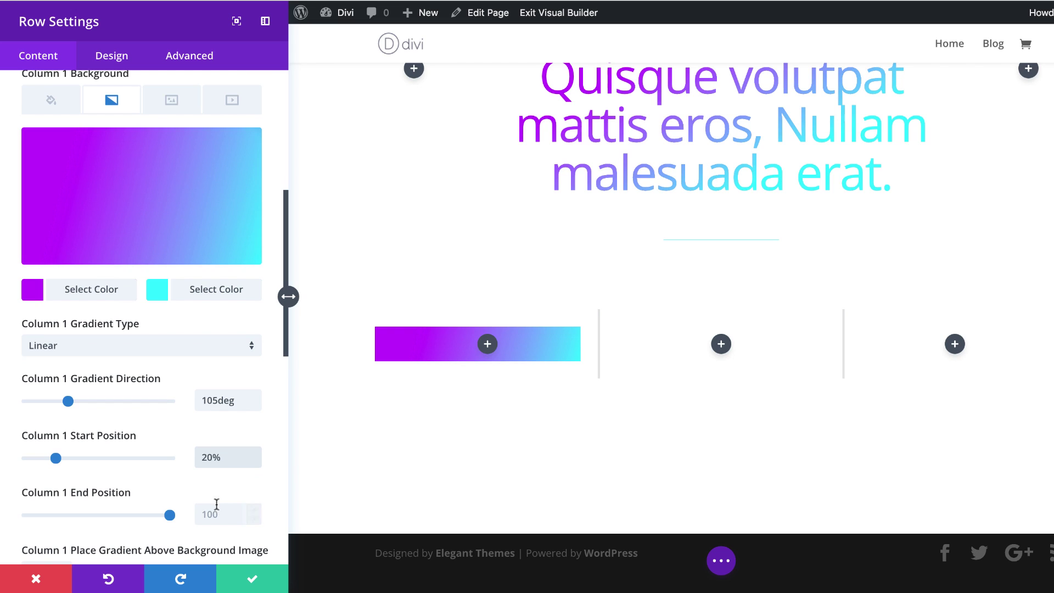
pyautogui.click(223, 516)
pyautogui.write('50')
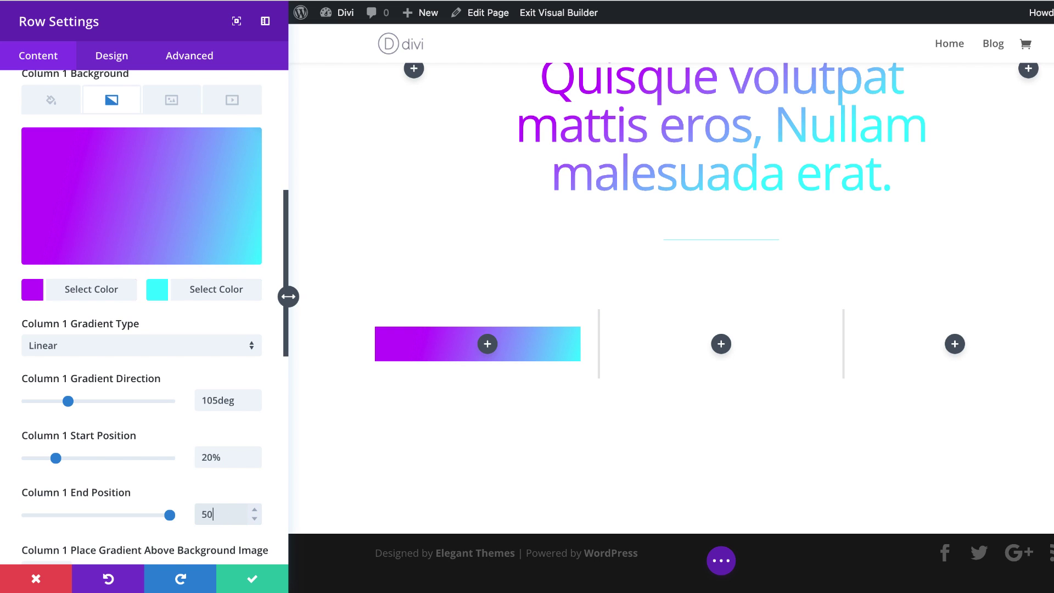
pyautogui.write('%')
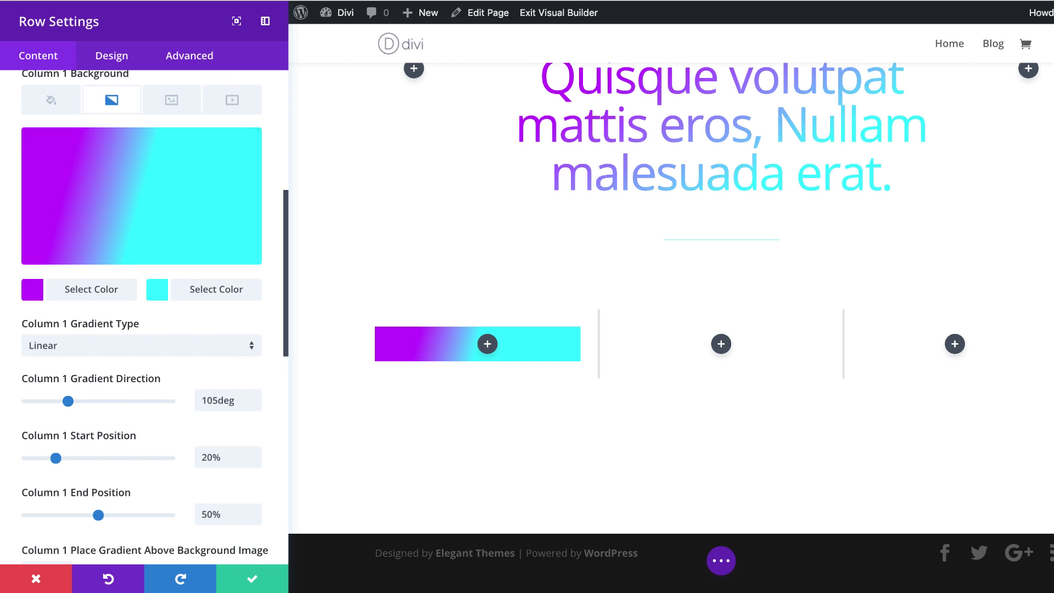
# - Add a gradient background to column 2 with #32f1ff as the first color and #c700ff as the second
pyautogui.scroll(-6, 148, 459)
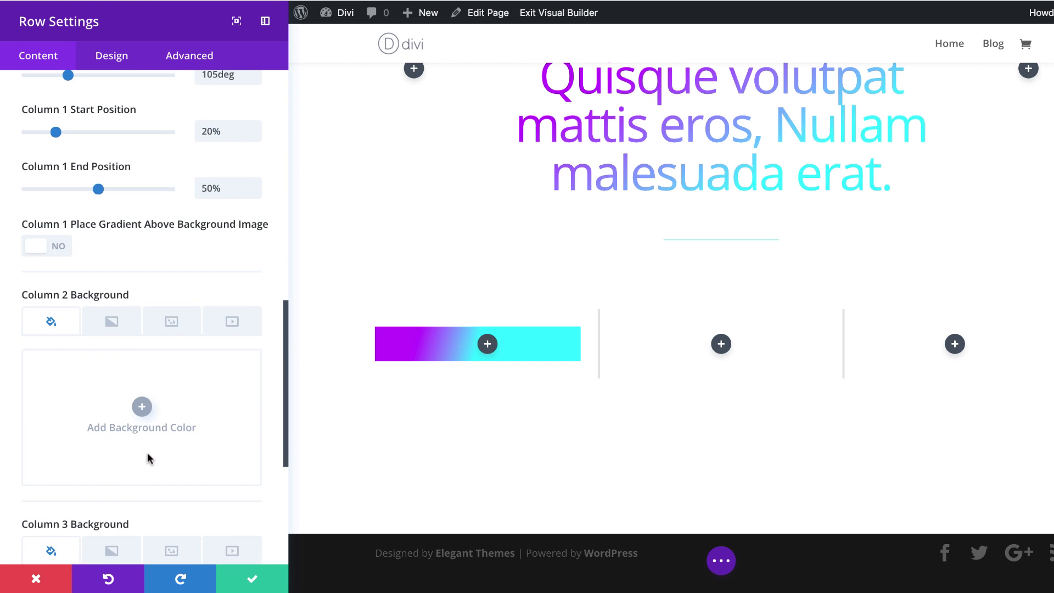
pyautogui.scroll(-1, 148, 460)
pyautogui.click(110, 245)
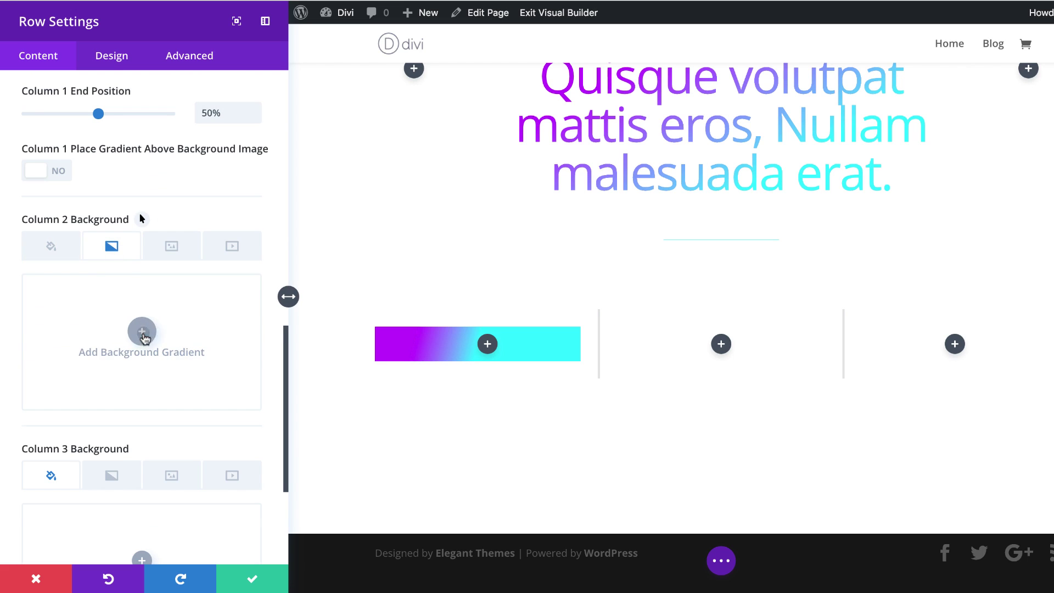
pyautogui.click(141, 331)
pyautogui.click(32, 433)
pyautogui.moveTo(41, 289); pyautogui.dragTo(78, 288)
pyautogui.hotkey('ctrl', 'v')
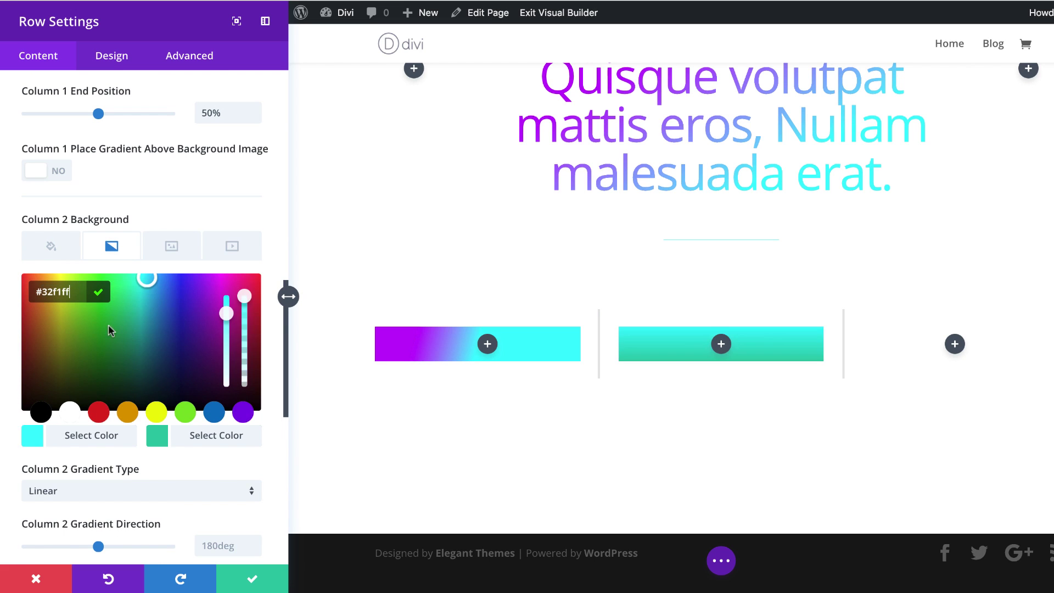
pyautogui.click(157, 437)
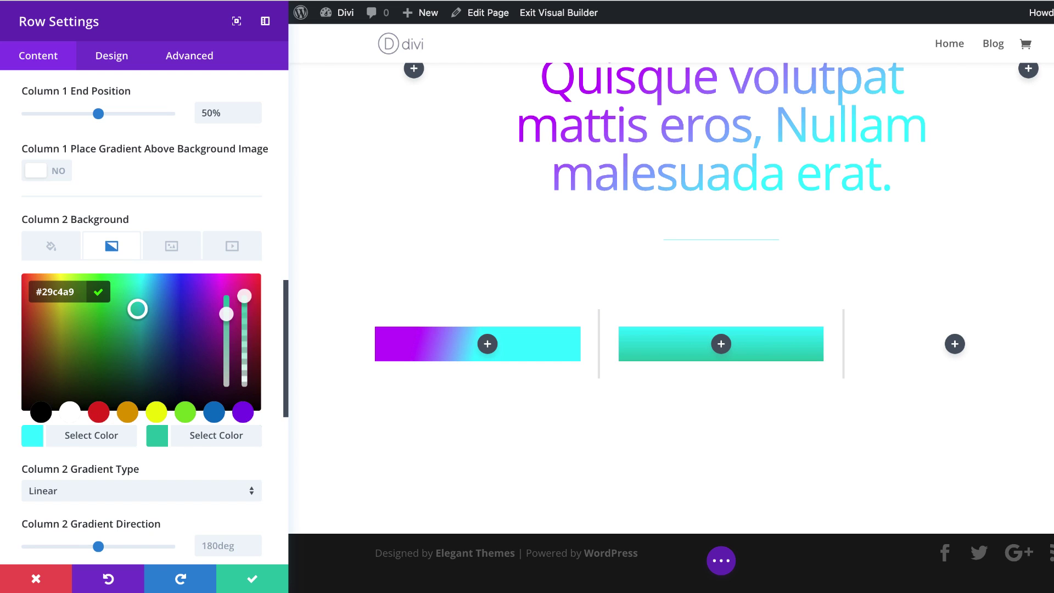
pyautogui.moveTo(38, 294); pyautogui.dragTo(77, 291)
pyautogui.write('c700ff')
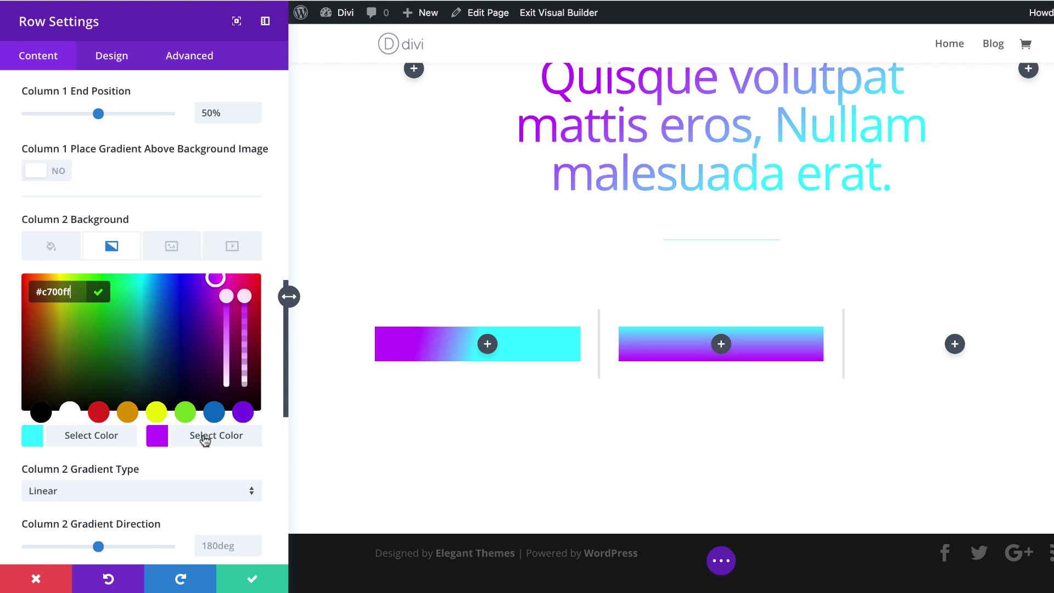
# - Set column 2's gradient direction to 90deg, start position to 40% and end position to 60%
pyautogui.scroll(-3, 204, 439)
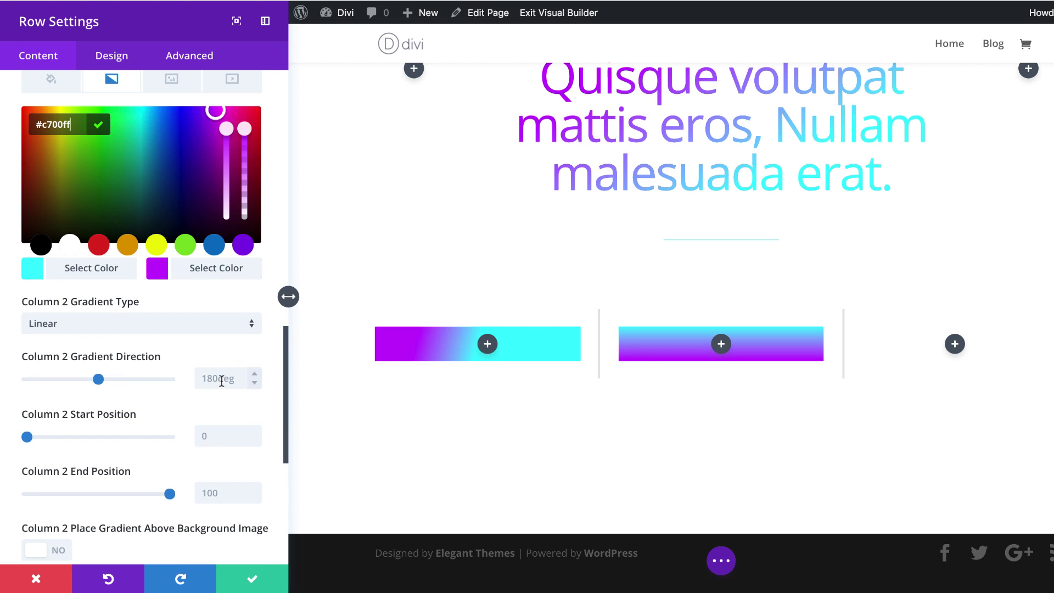
pyautogui.click(221, 380)
pyautogui.press('super+a')
pyautogui.write('9')
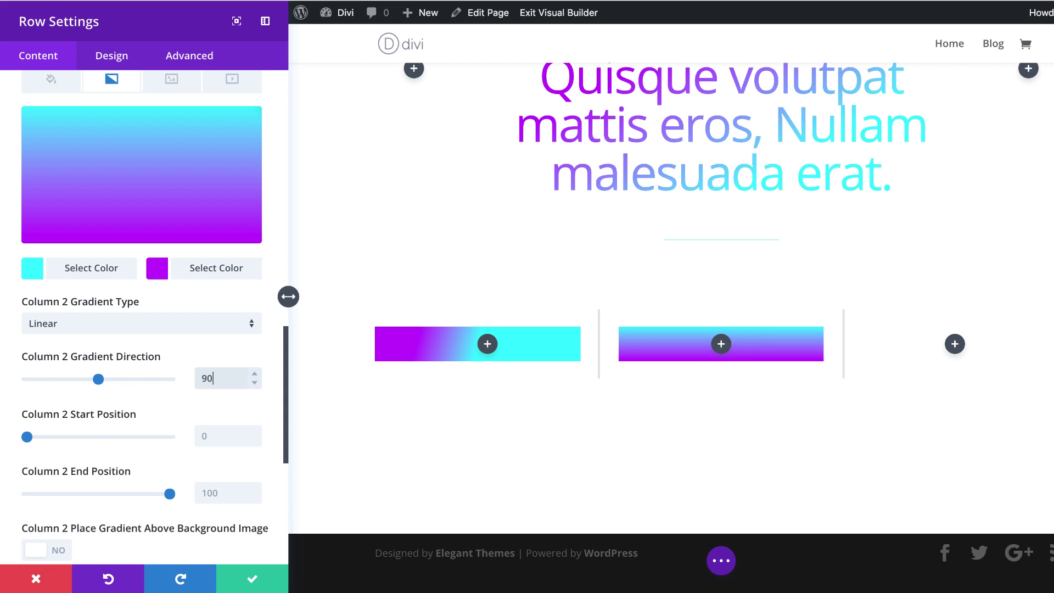
pyautogui.write('0')
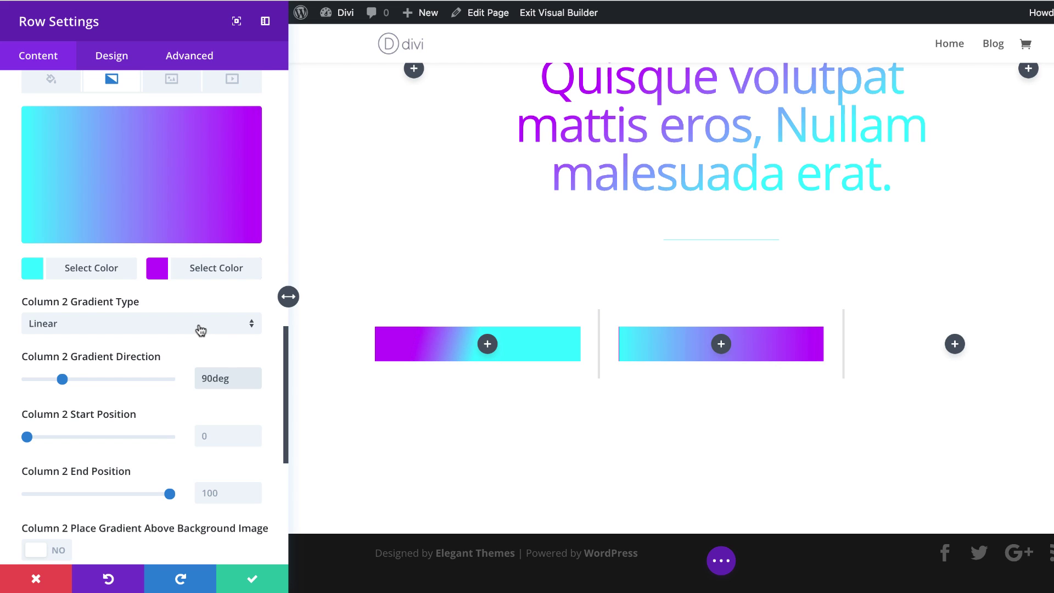
pyautogui.write('40%')
pyautogui.click(218, 493)
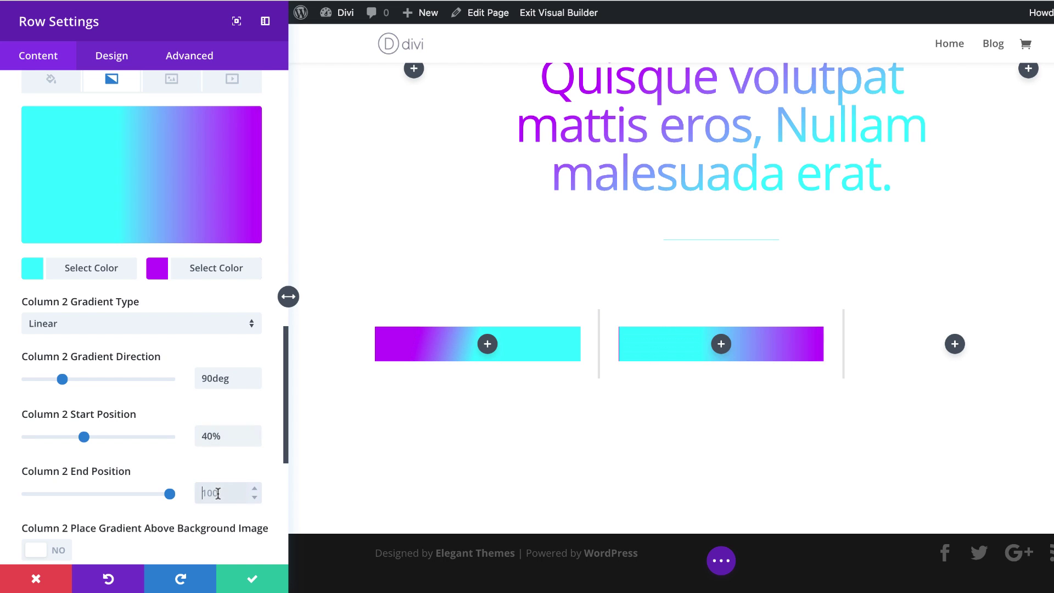
pyautogui.write('60%')
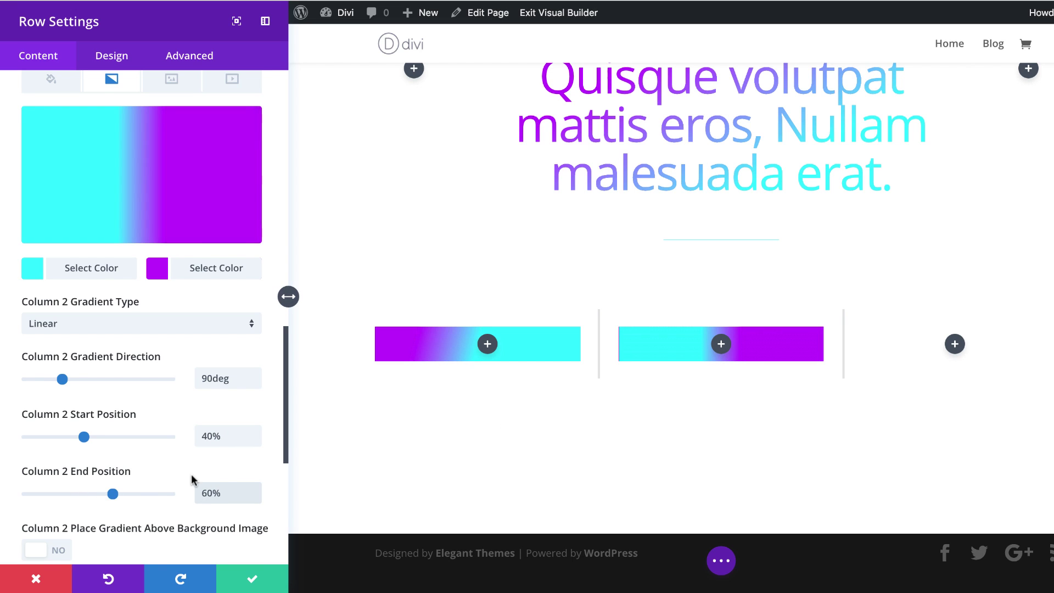
# - Add a gradient background to column 3 running from the purple used in the other columns to #32f1ff
pyautogui.scroll(-5, 190, 474)
pyautogui.scroll(-1, 189, 478)
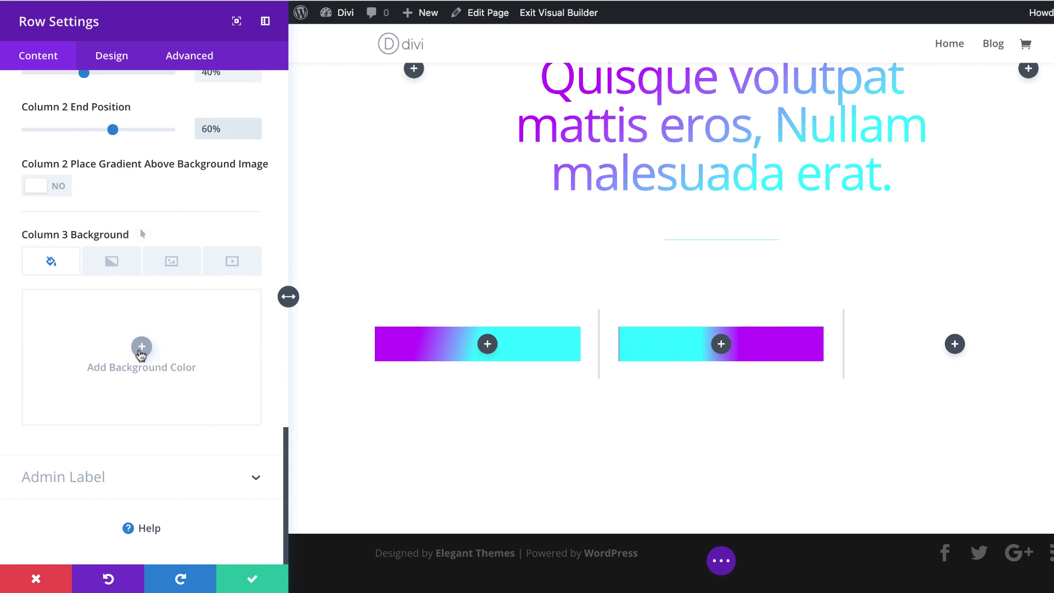
pyautogui.click(114, 265)
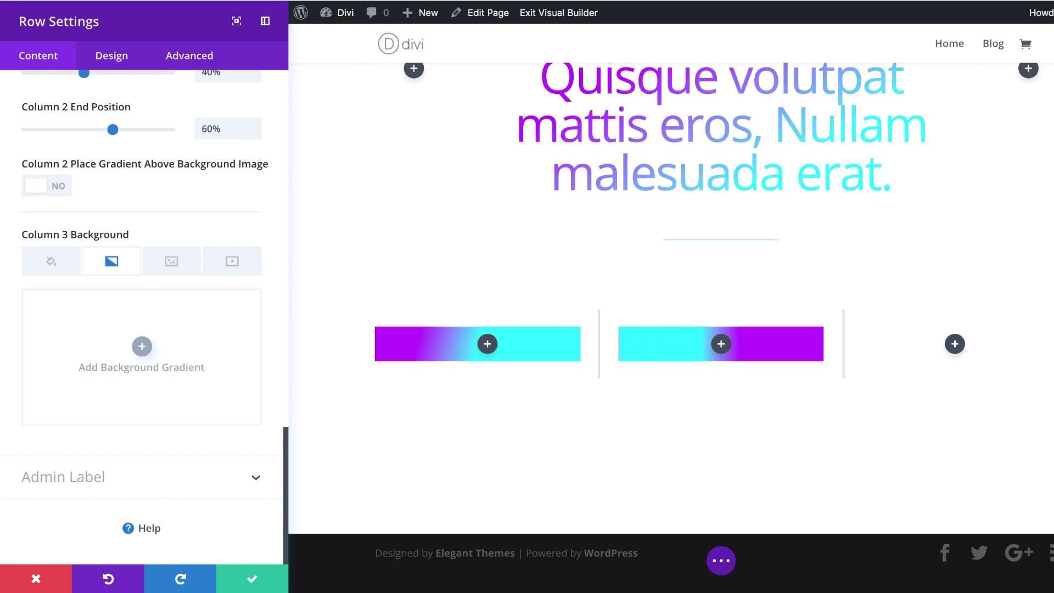
pyautogui.click(142, 345)
pyautogui.click(25, 451)
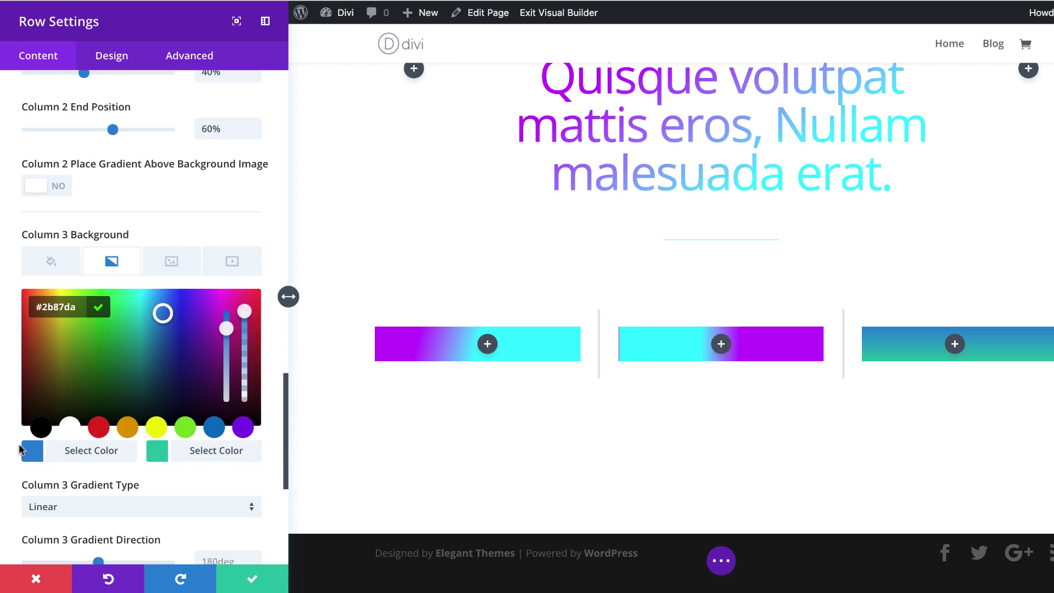
pyautogui.moveTo(38, 307); pyautogui.dragTo(91, 313)
pyautogui.write('#b700ff')
pyautogui.click(157, 451)
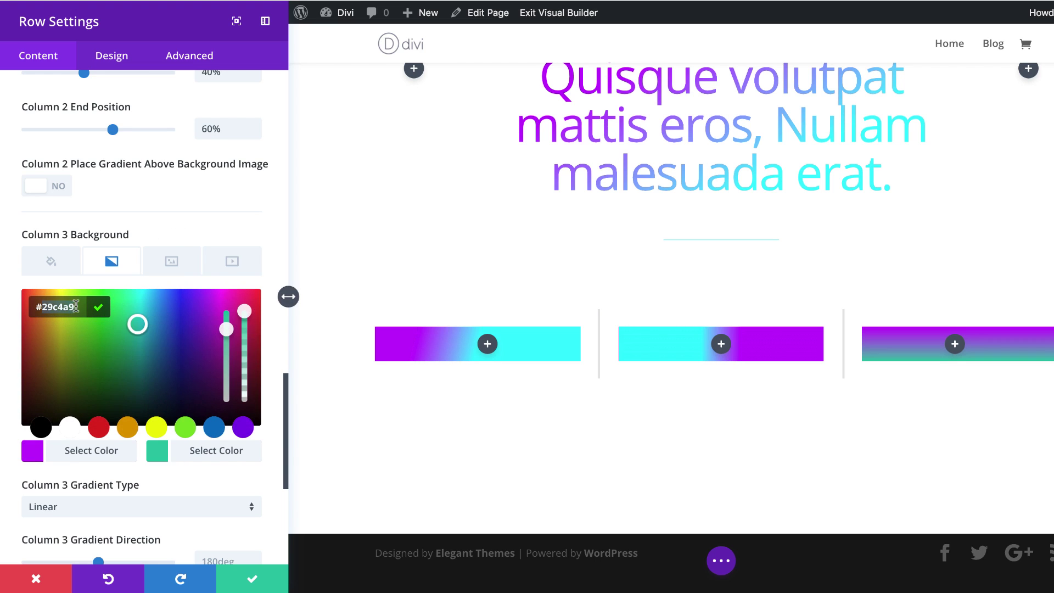
pyautogui.write('#32f1ff')
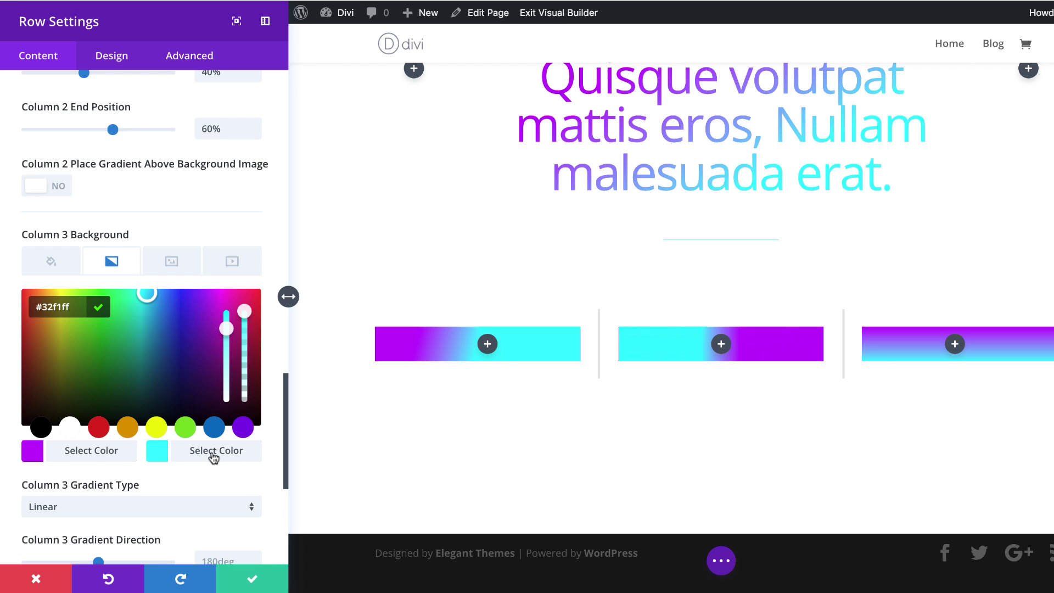
# - Set column 3's gradient direction to 85deg, start position to 20% and end position to 50%
pyautogui.scroll(-3, 212, 453)
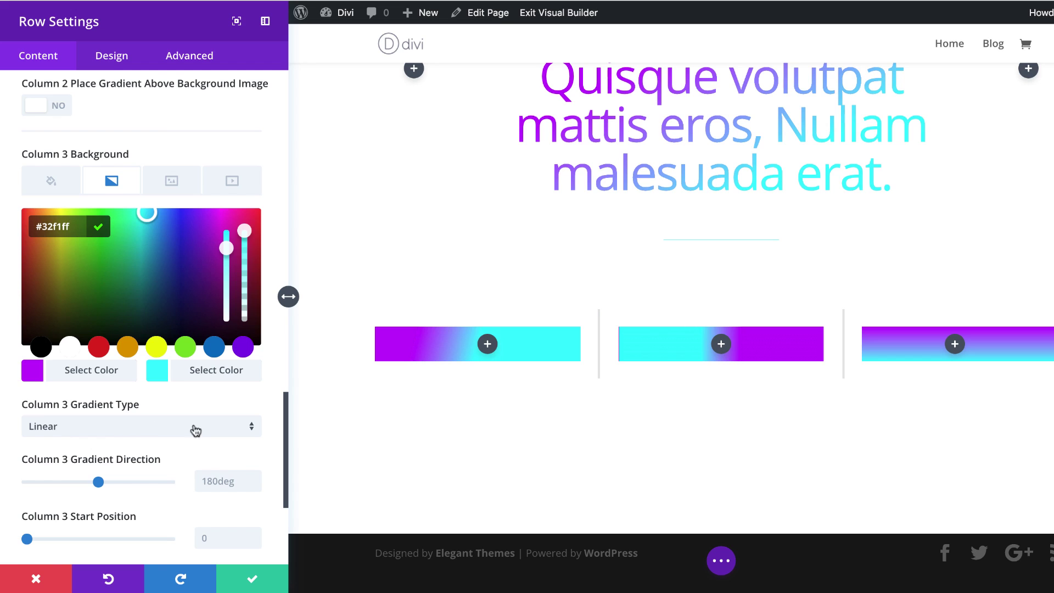
pyautogui.click(219, 481)
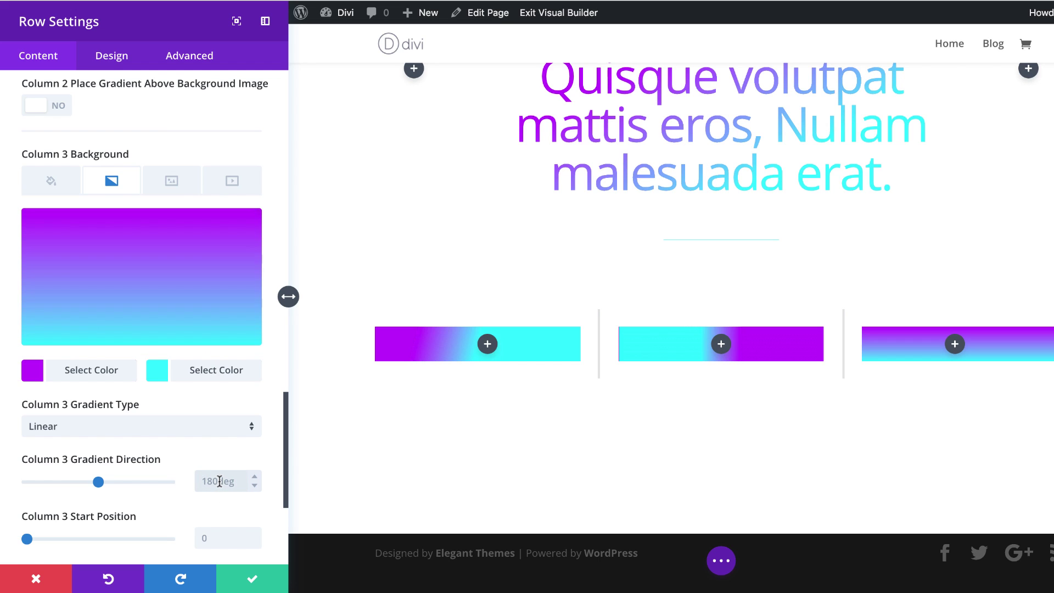
pyautogui.write('85deg')
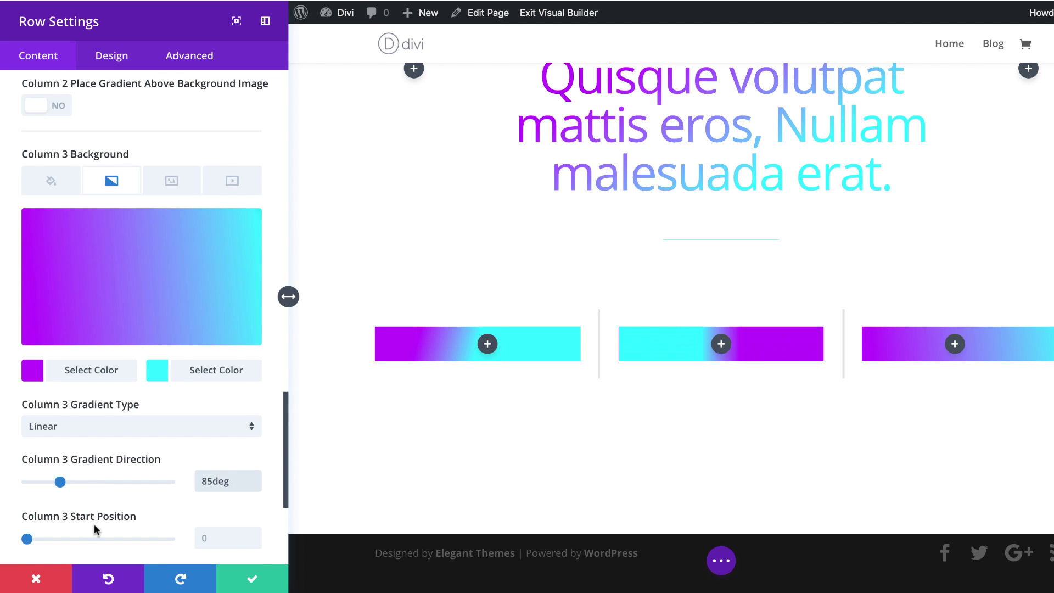
pyautogui.scroll(-3, 94, 522)
pyautogui.click(219, 462)
pyautogui.write('20')
pyautogui.click(211, 516)
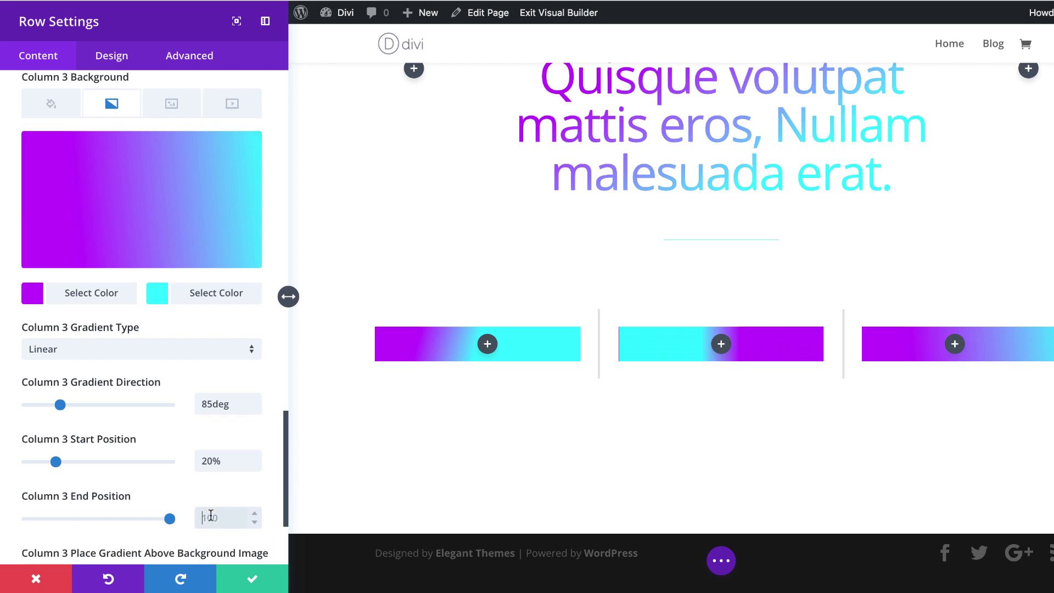
pyautogui.write('59')
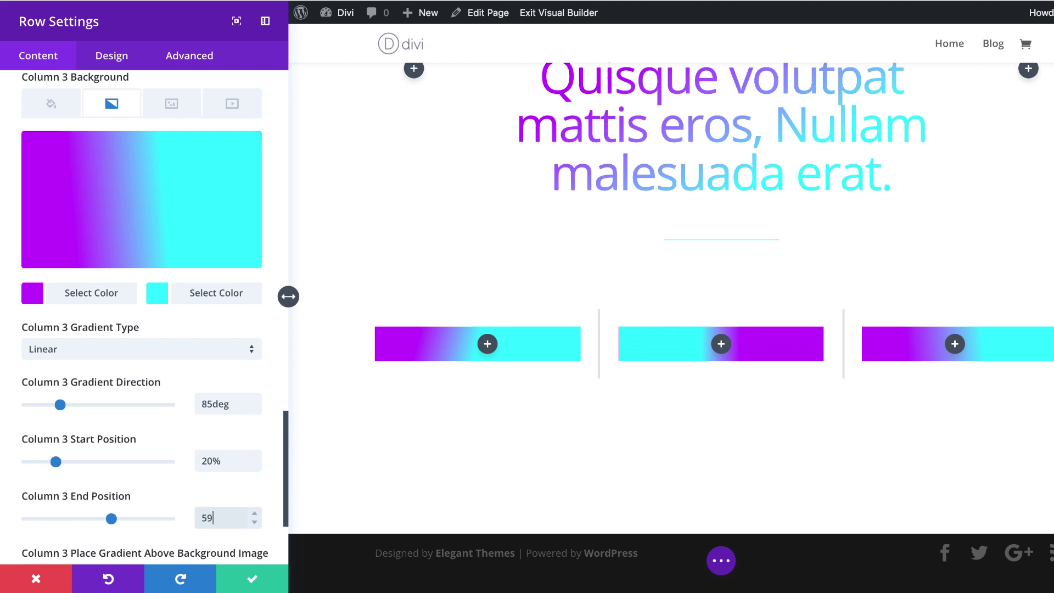
pyautogui.write('0')
pyautogui.click(212, 517)
pyautogui.press('BackSpace')
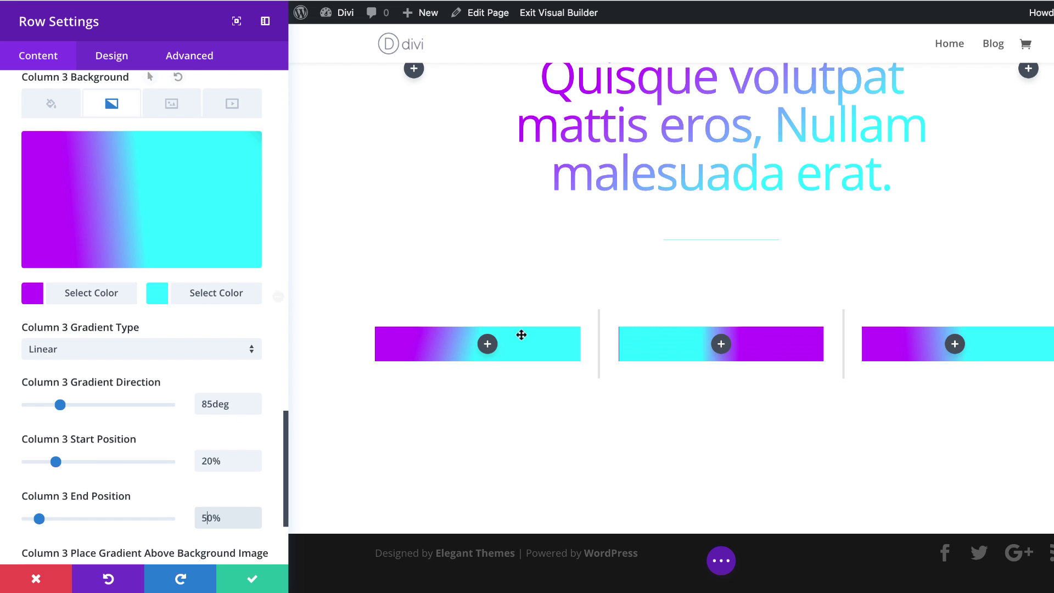
# - Make the three-column row fullwidth and give it a custom gutter width of 1
pyautogui.click(120, 59)
pyautogui.click(81, 129)
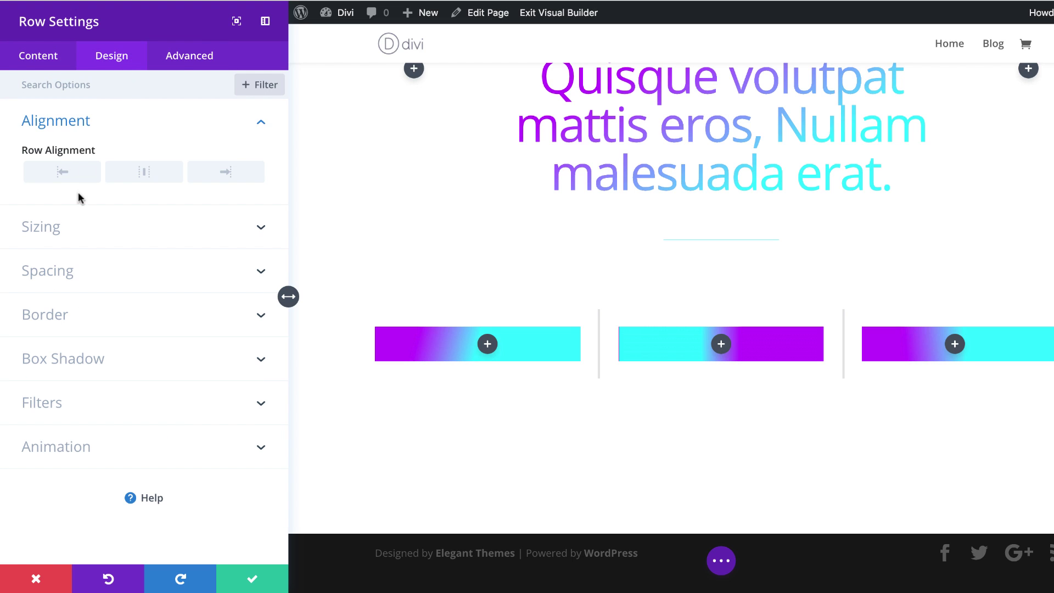
pyautogui.click(51, 227)
pyautogui.scroll(-2, 49, 231)
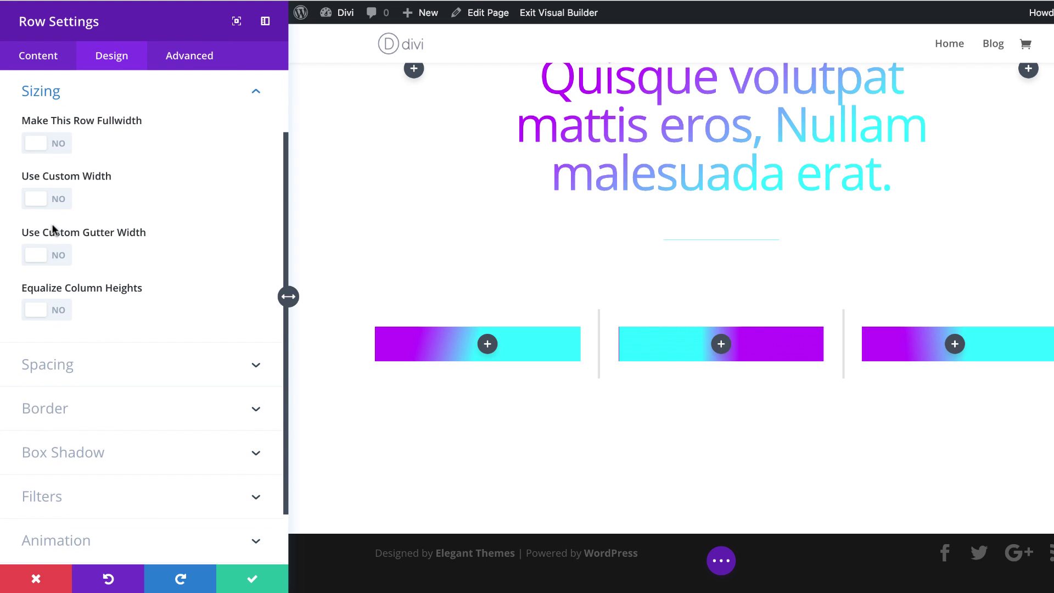
pyautogui.click(62, 146)
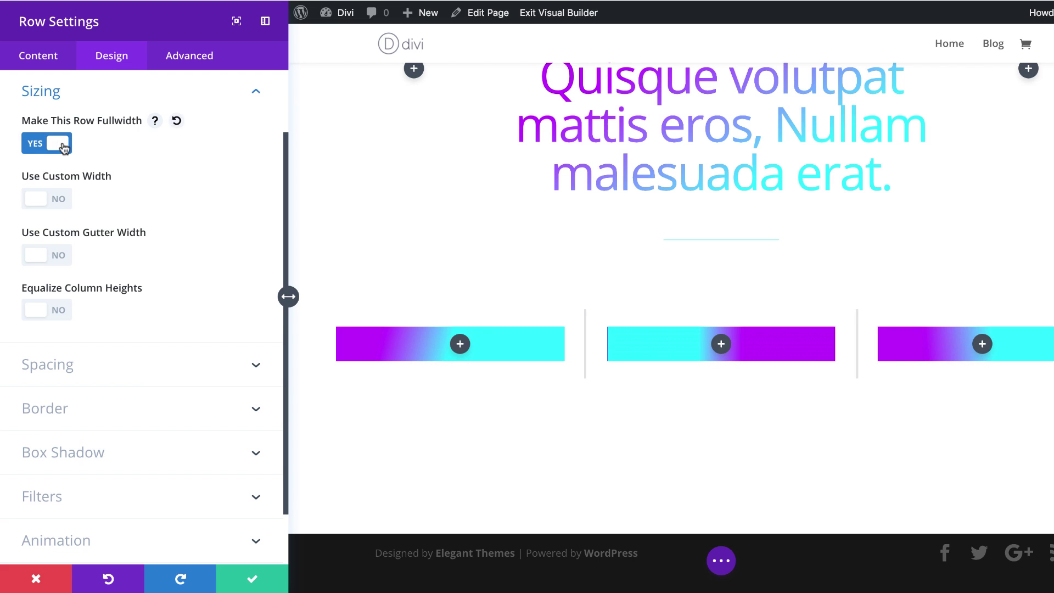
pyautogui.click(62, 256)
pyautogui.moveTo(121, 311); pyautogui.dragTo(38, 320)
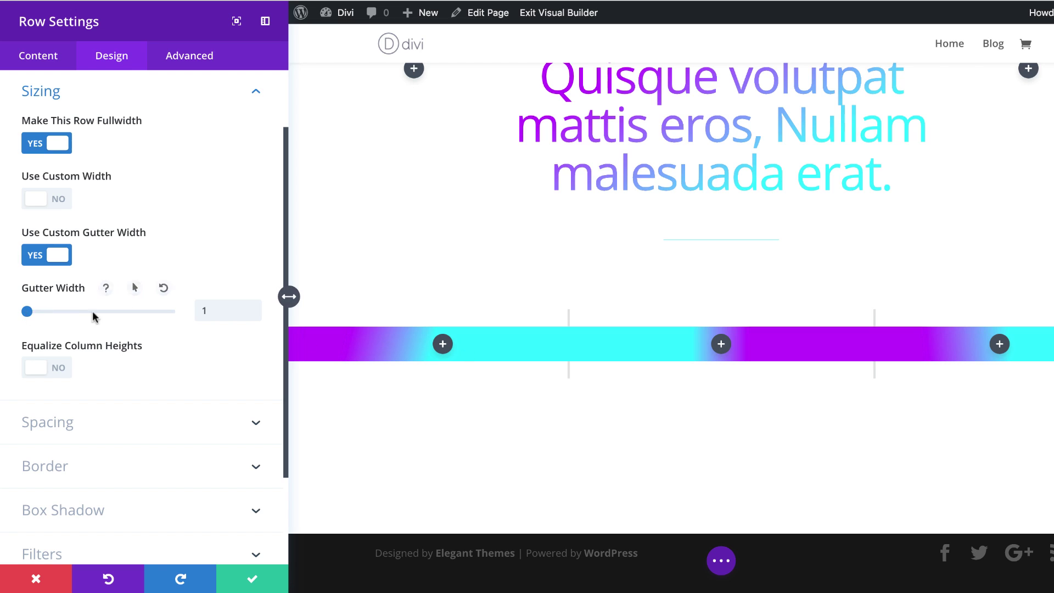
pyautogui.moveTo(52, 314)
pyautogui.mouseDown()
pyautogui.moveTo(155, 313)
pyautogui.moveTo(50, 318)
pyautogui.mouseUp()
# - Set the row's linked left and right custom padding to 100px and save the row settings
pyautogui.click(68, 424)
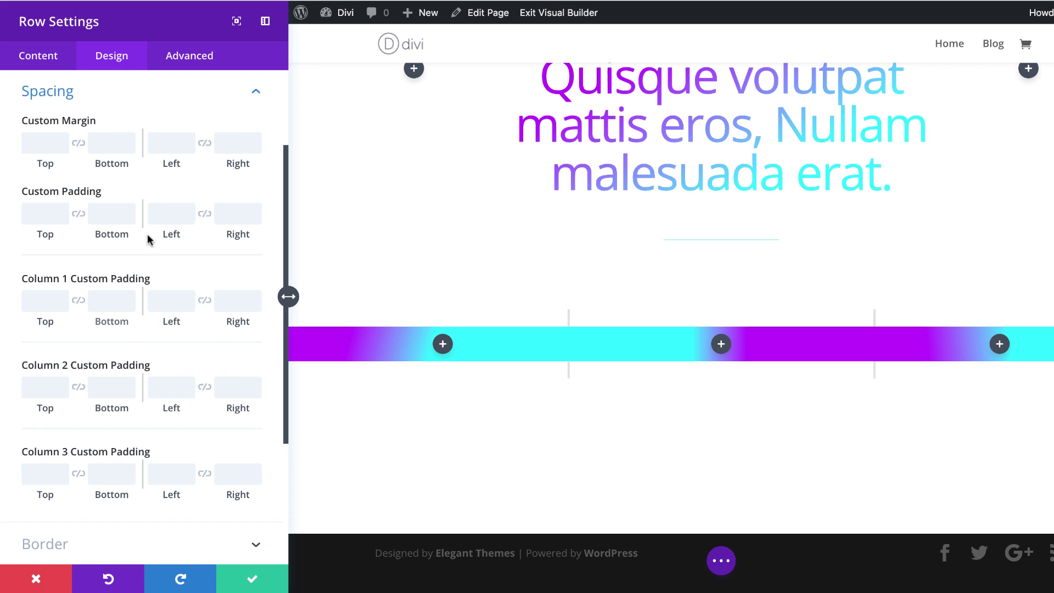
pyautogui.click(205, 216)
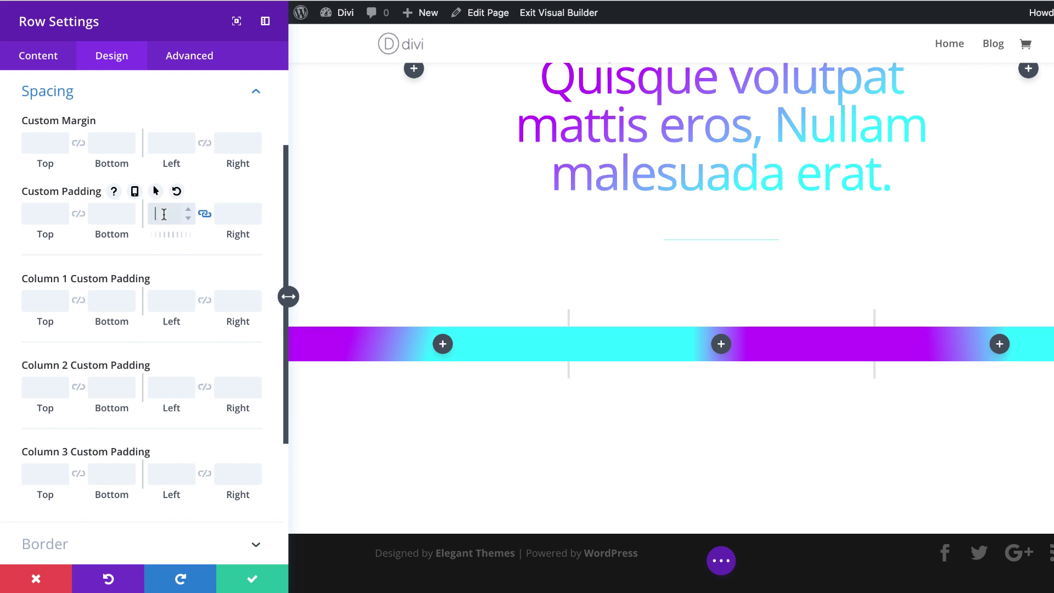
pyautogui.write('100')
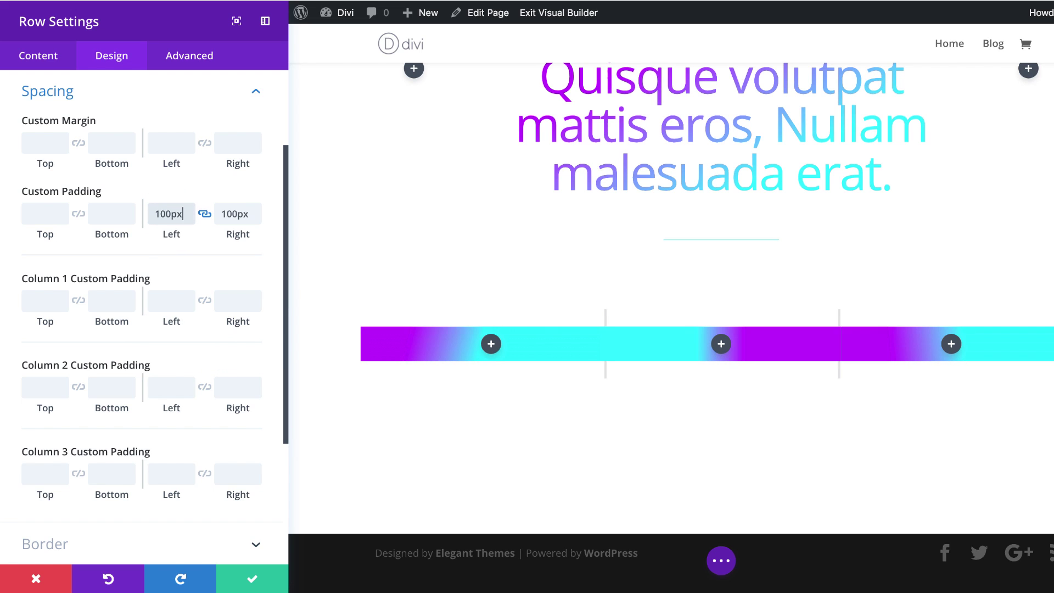
pyautogui.click(252, 579)
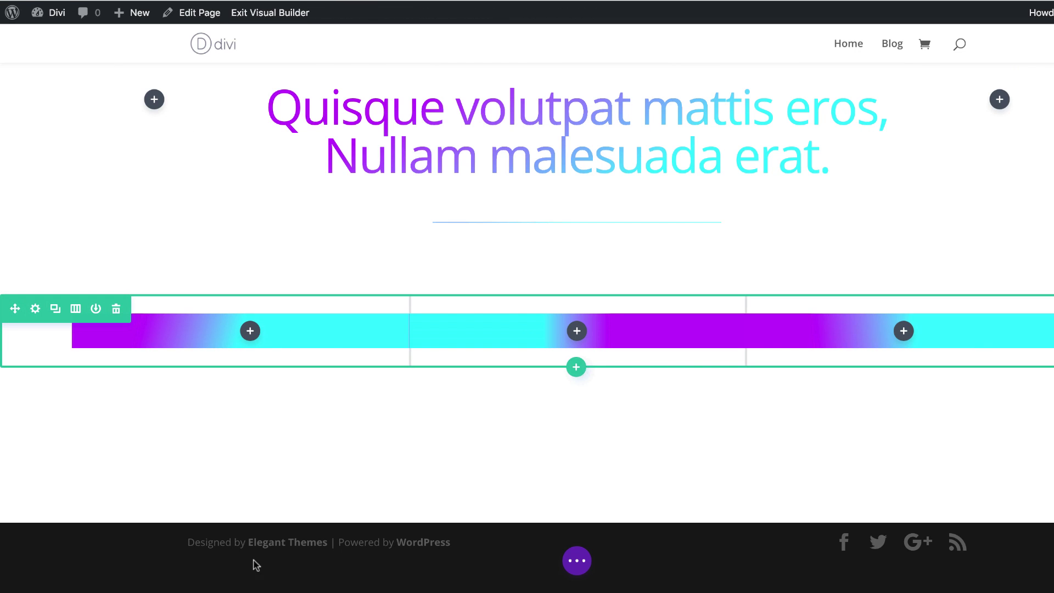
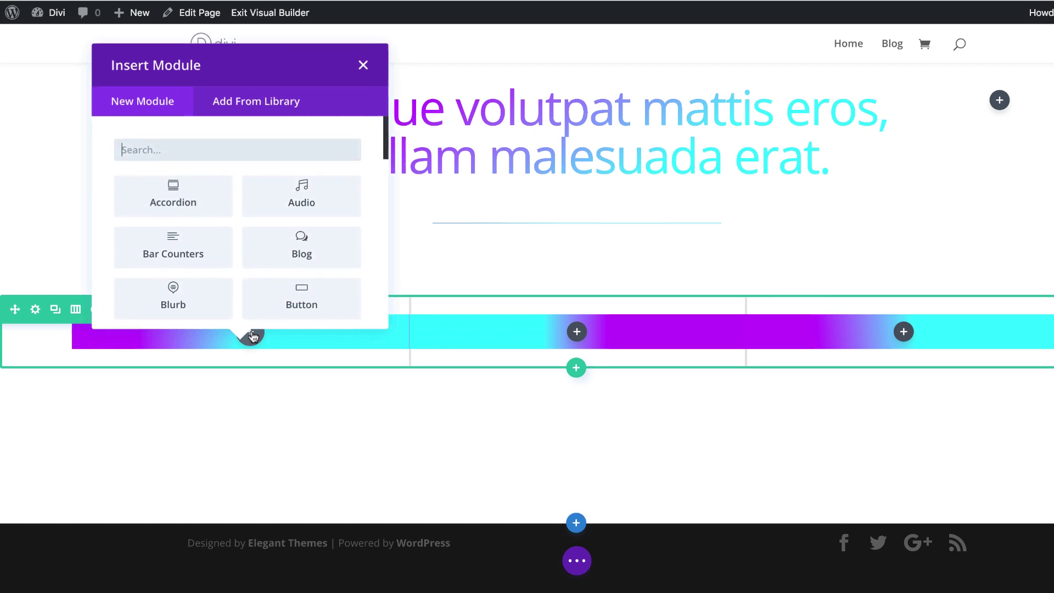
# - Insert a blurb in the first gradient column and replace its image with the horizontal sliders icon
pyautogui.click(196, 300)
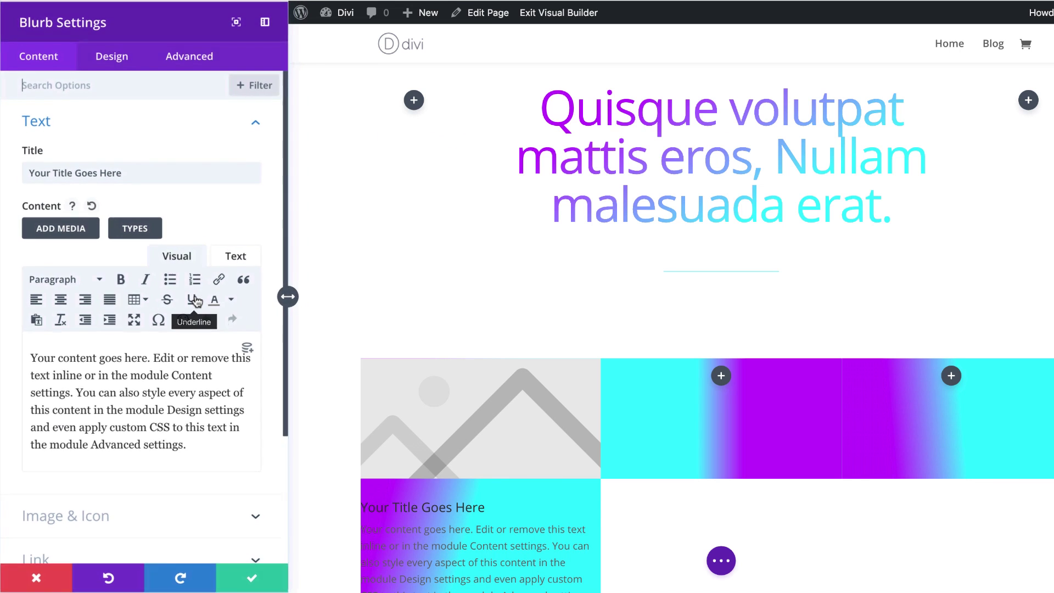
pyautogui.scroll(-3, 163, 456)
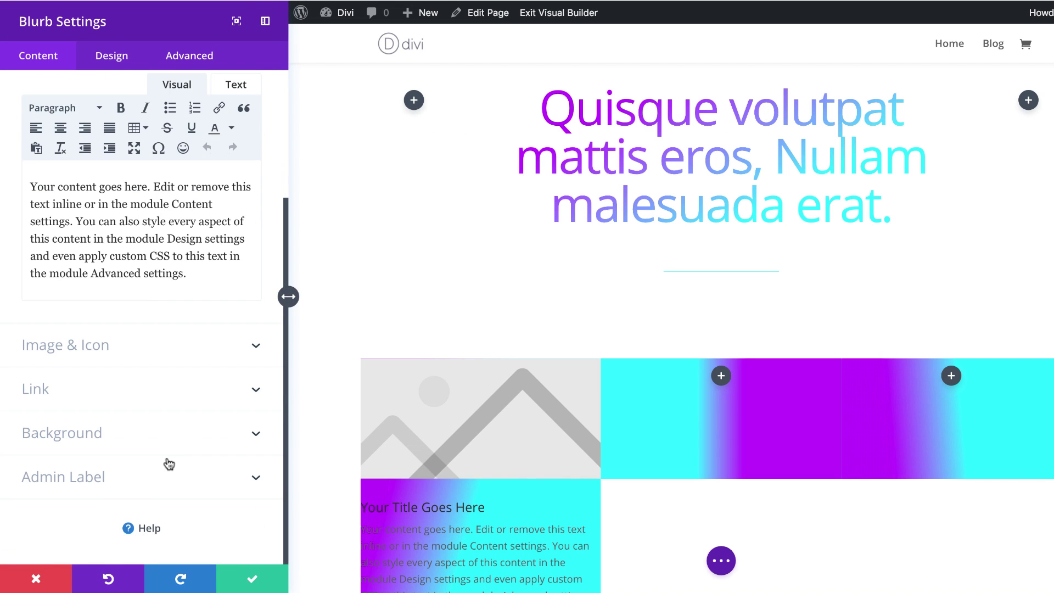
pyautogui.click(99, 349)
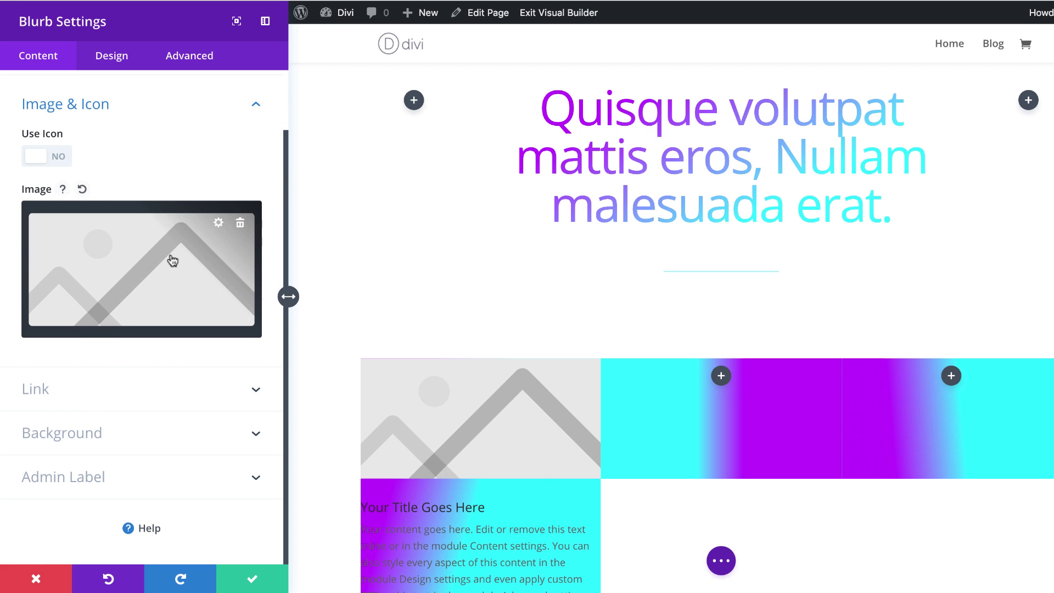
pyautogui.click(59, 158)
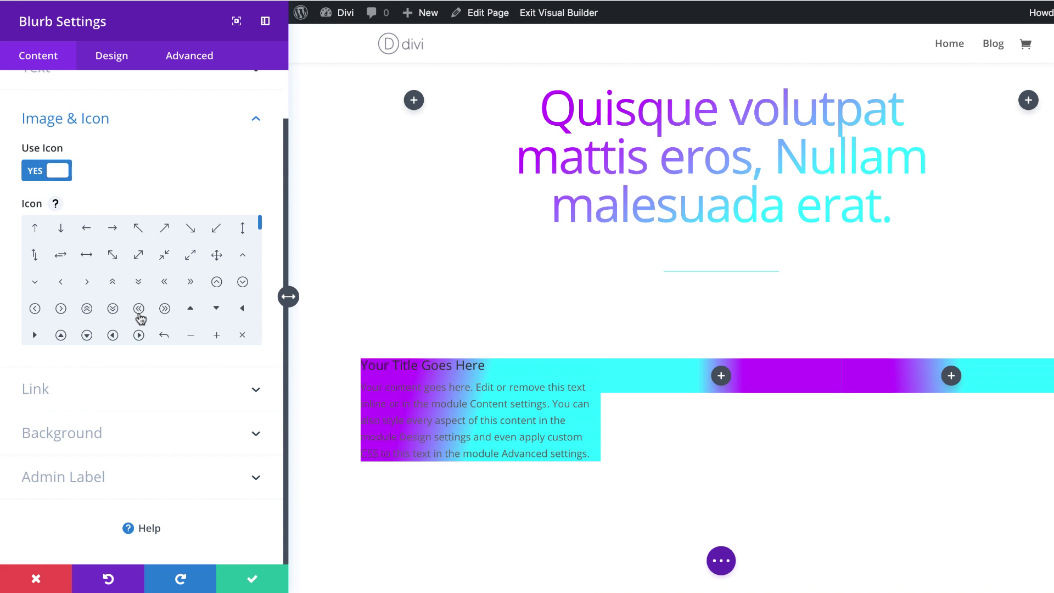
pyautogui.scroll(-5, 260, 227)
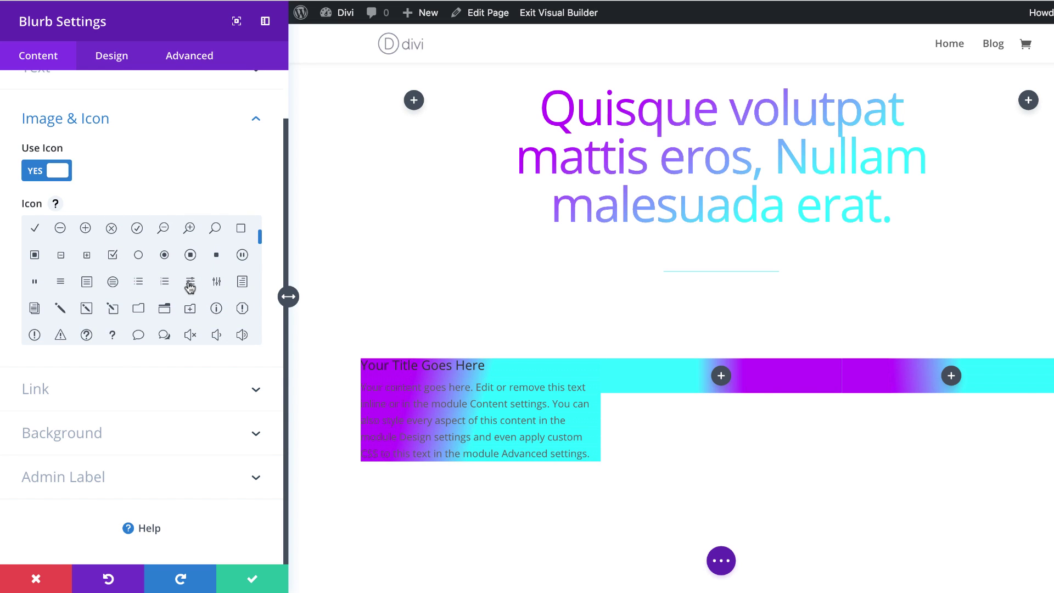
pyautogui.click(189, 283)
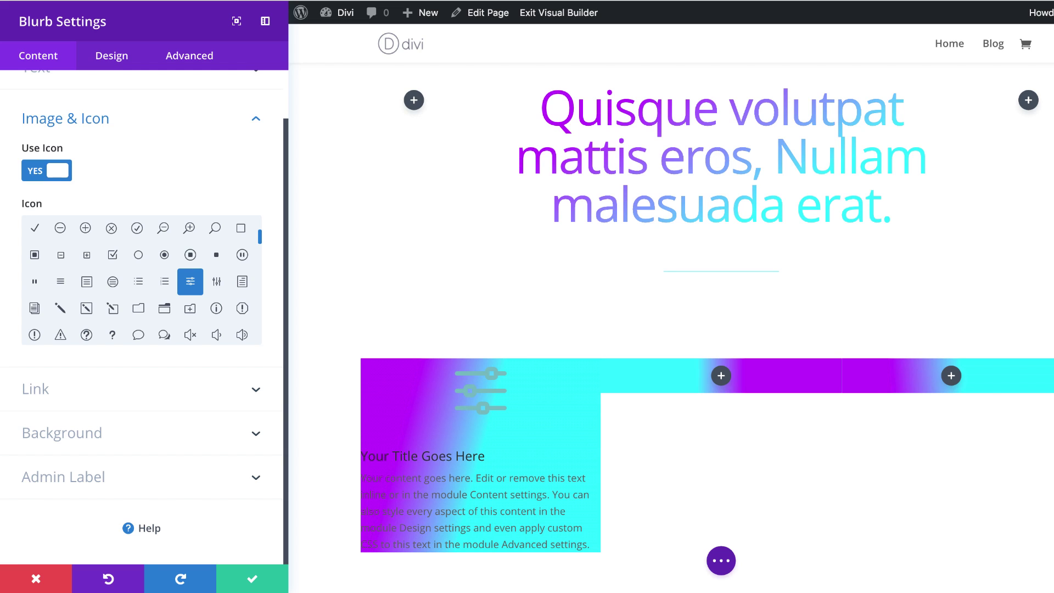
# - Give the blurb a solid white #ffffff background
pyautogui.click(104, 433)
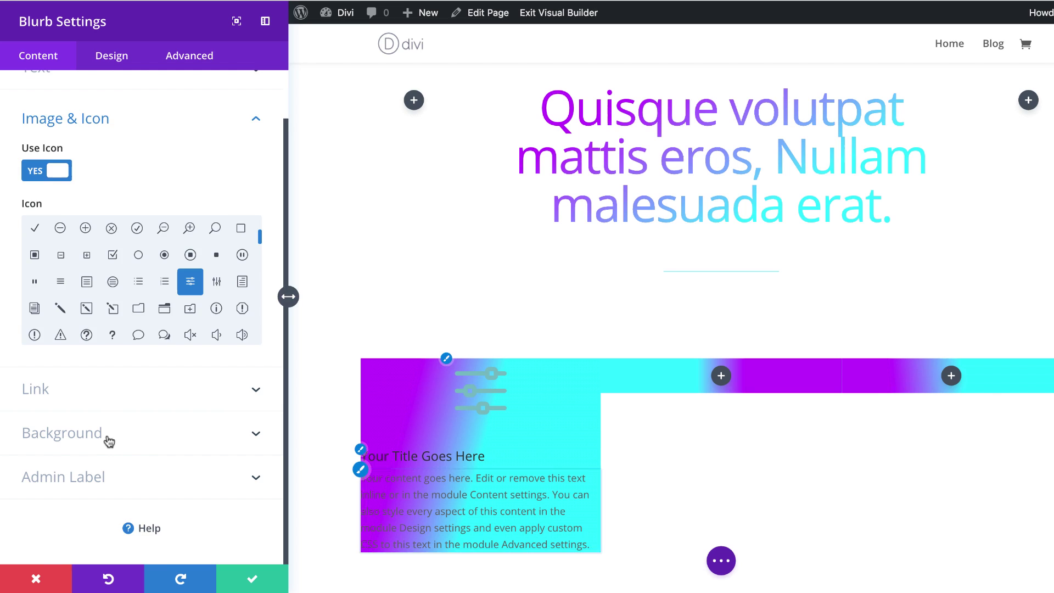
pyautogui.click(142, 347)
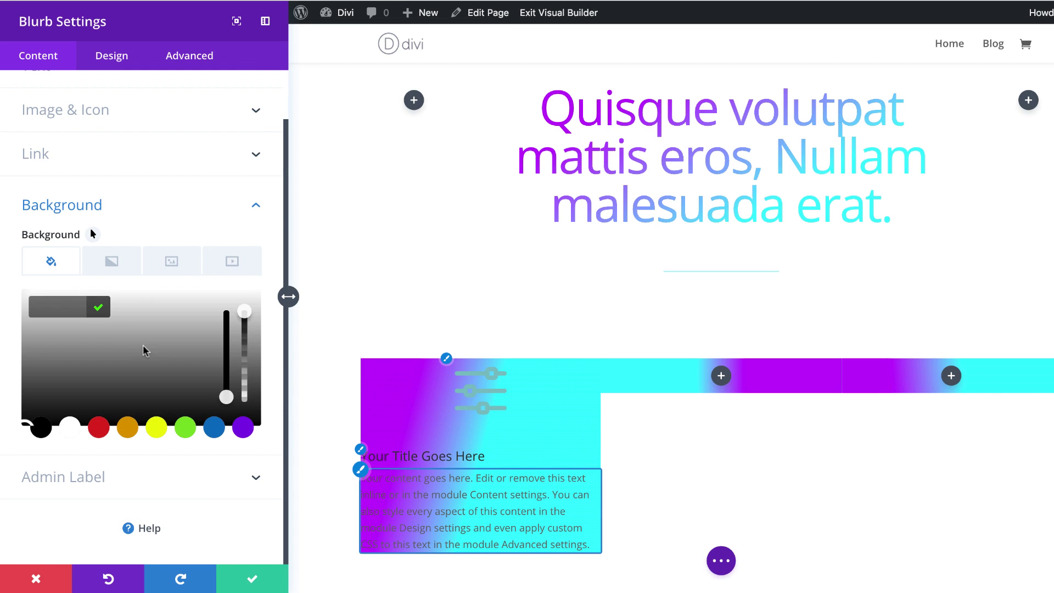
pyautogui.click(69, 427)
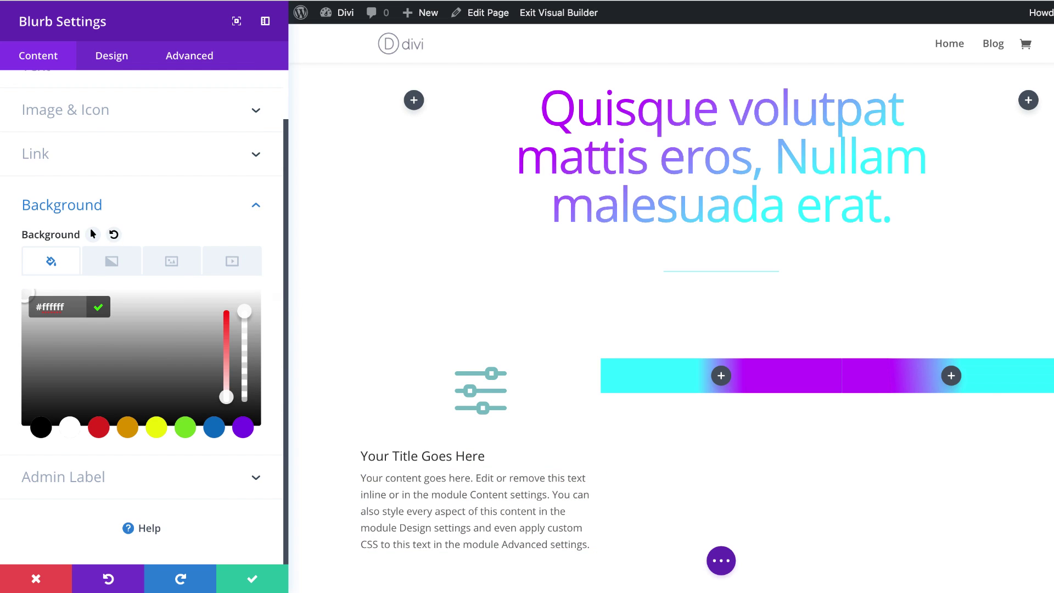
# - Color the blurb's icon black and turn on a custom icon font size of 51px
pyautogui.click(112, 56)
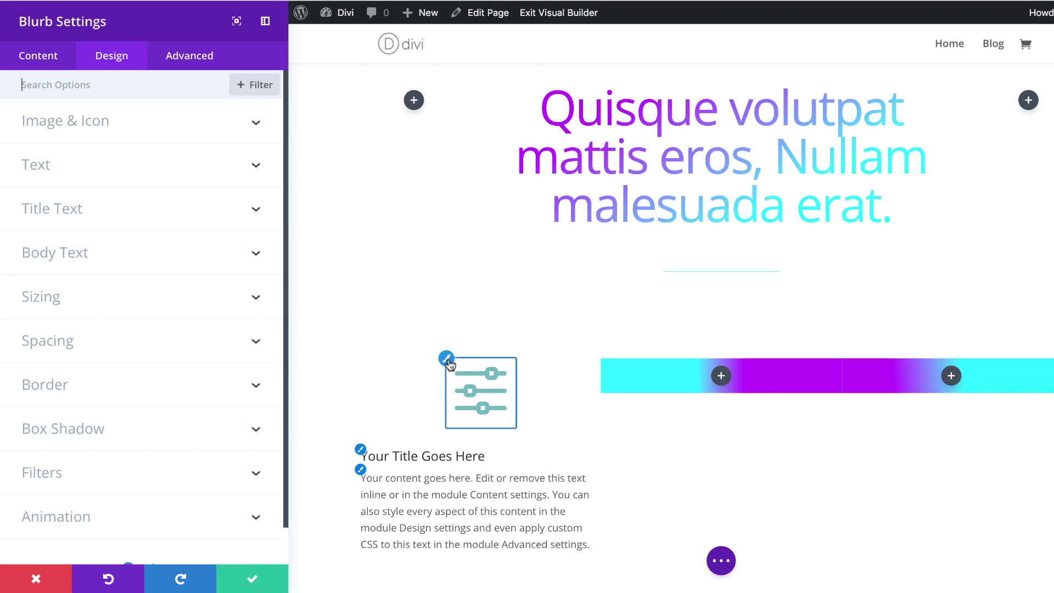
pyautogui.click(446, 360)
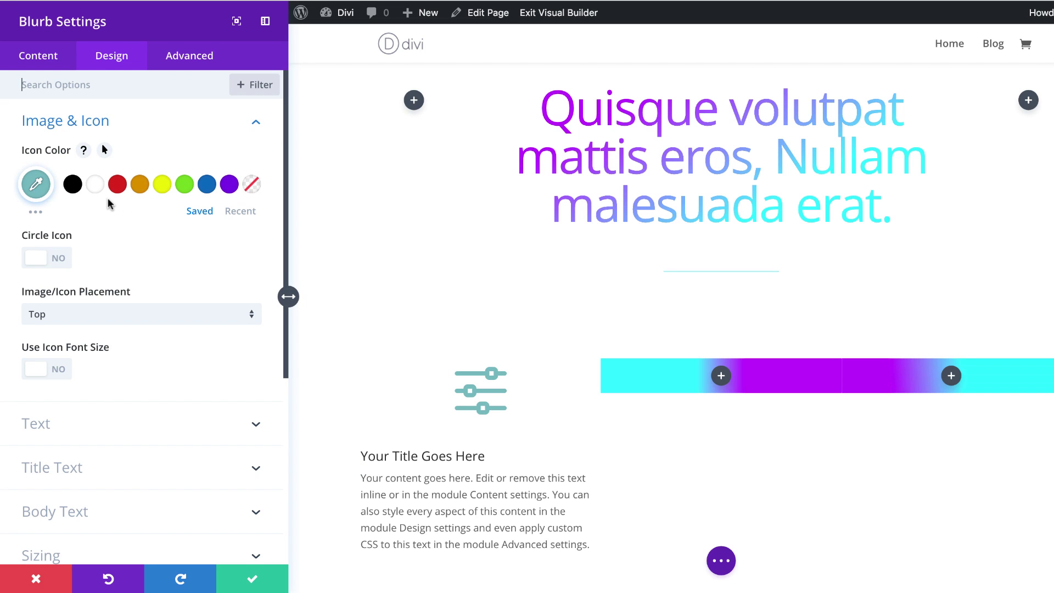
pyautogui.click(73, 186)
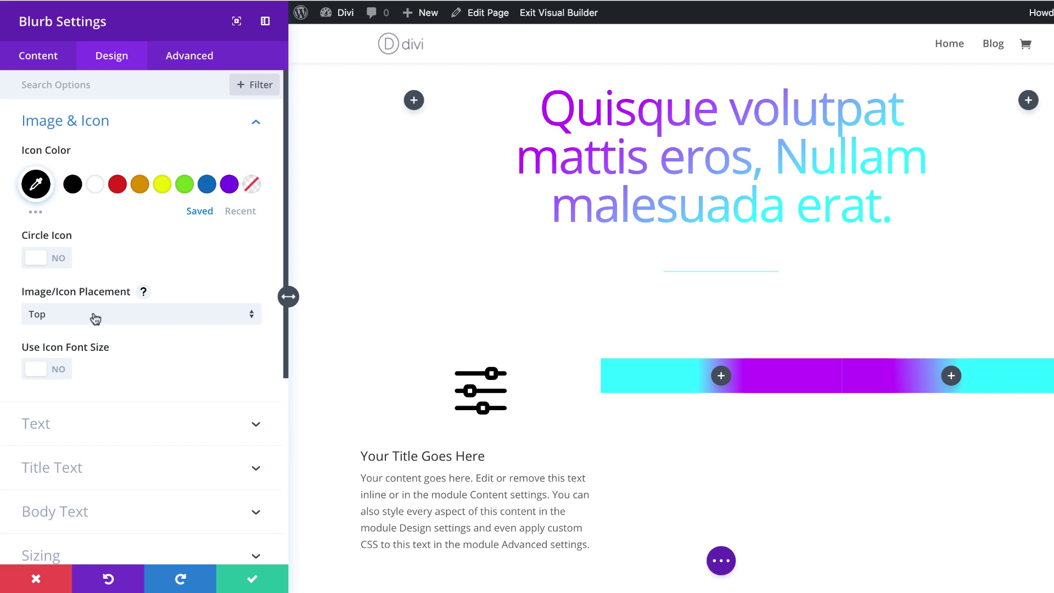
pyautogui.click(62, 371)
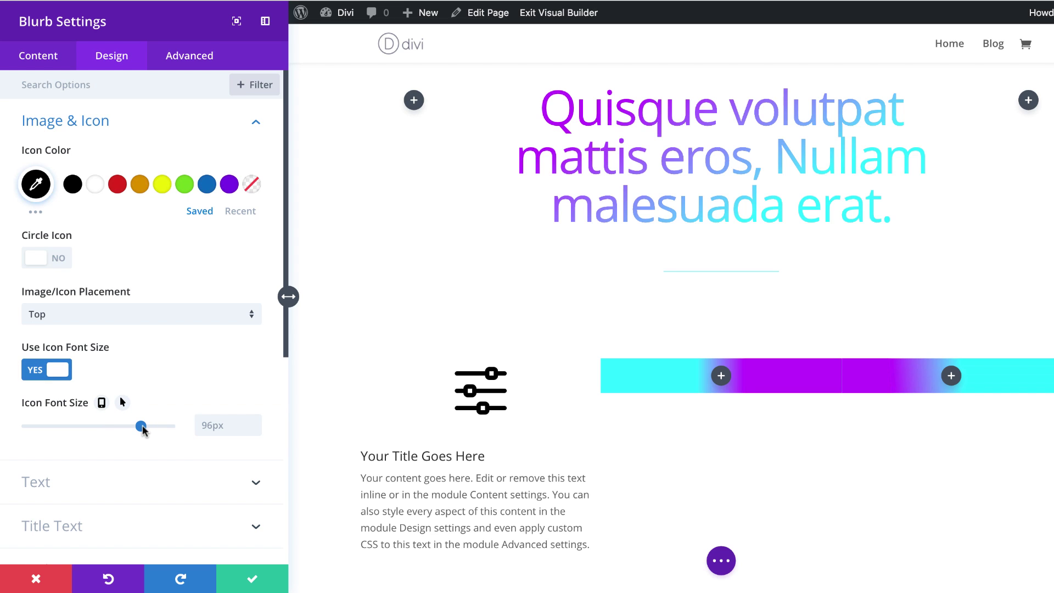
pyautogui.moveTo(142, 427); pyautogui.dragTo(86, 428)
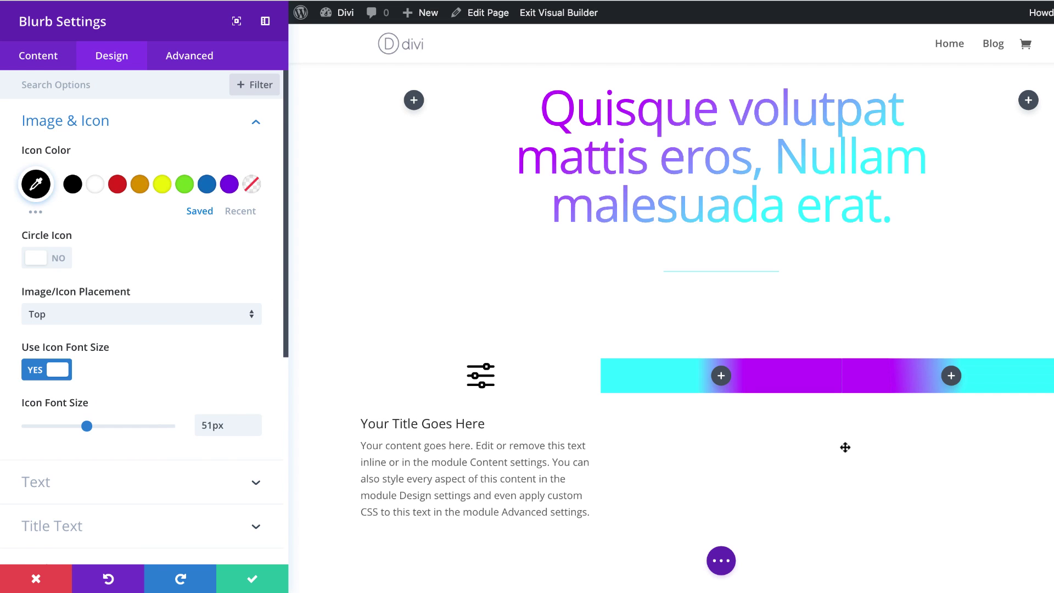
# - Style the blurb's title as bold, centered text in black #000000
pyautogui.click(360, 419)
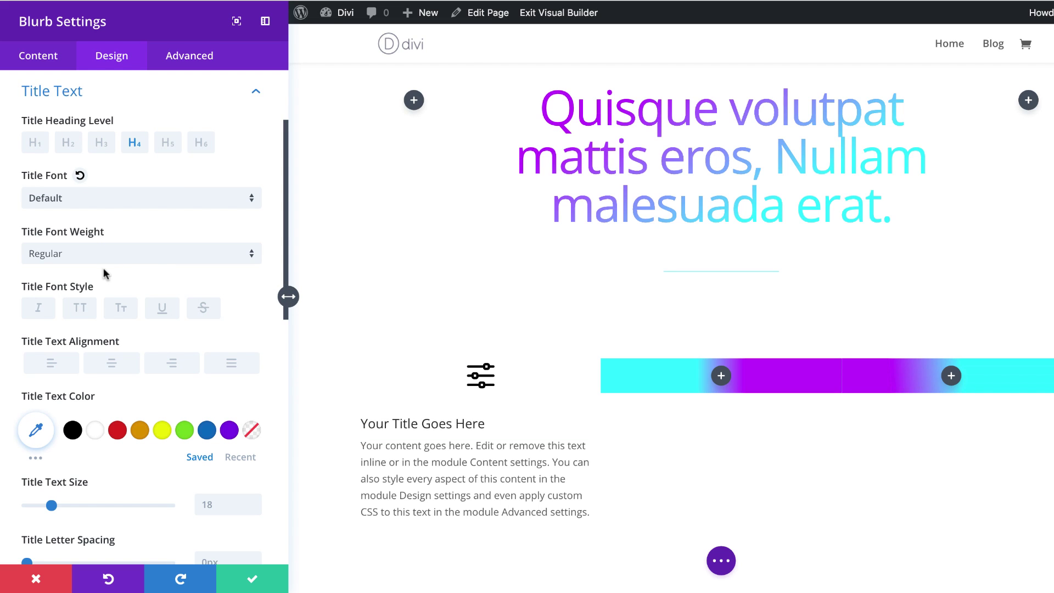
pyautogui.click(85, 259)
pyautogui.click(134, 317)
pyautogui.click(112, 367)
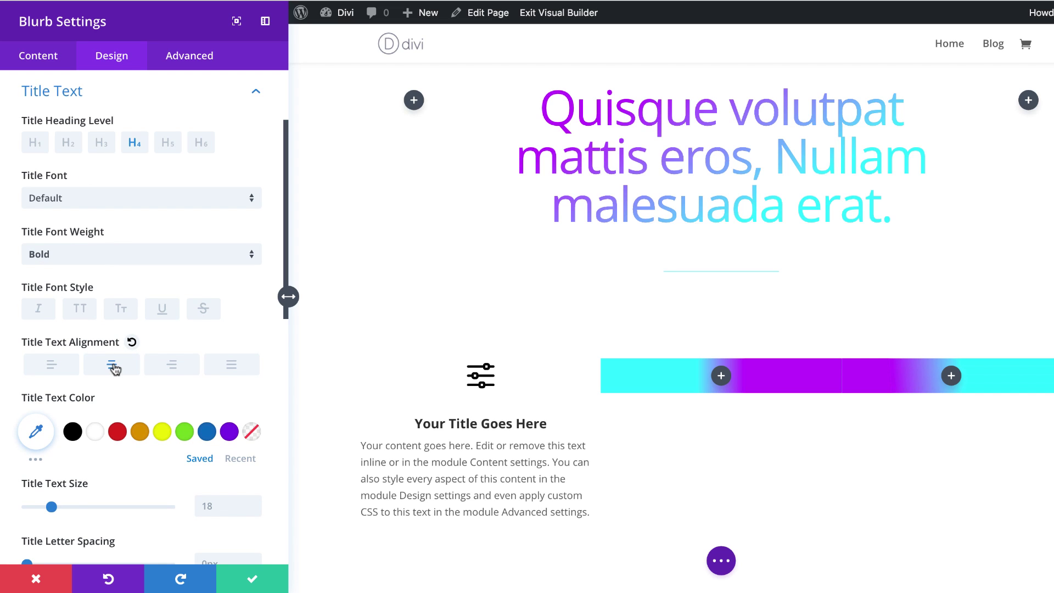
pyautogui.click(73, 433)
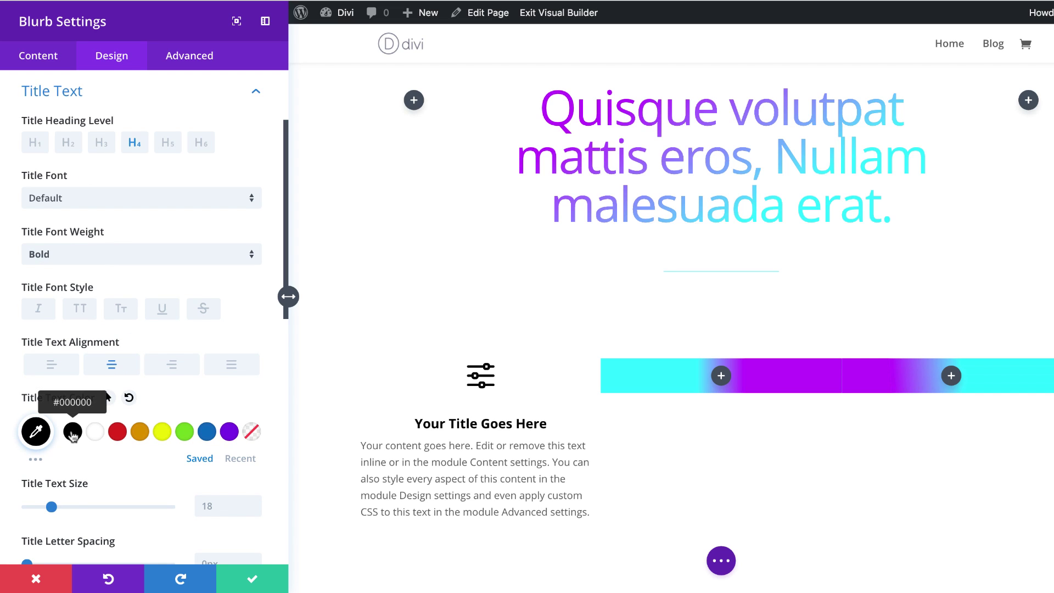
# - Set the blurb title's letter spacing to -1px, line height to 1.2em and text size to 22px
pyautogui.scroll(-5, 173, 417)
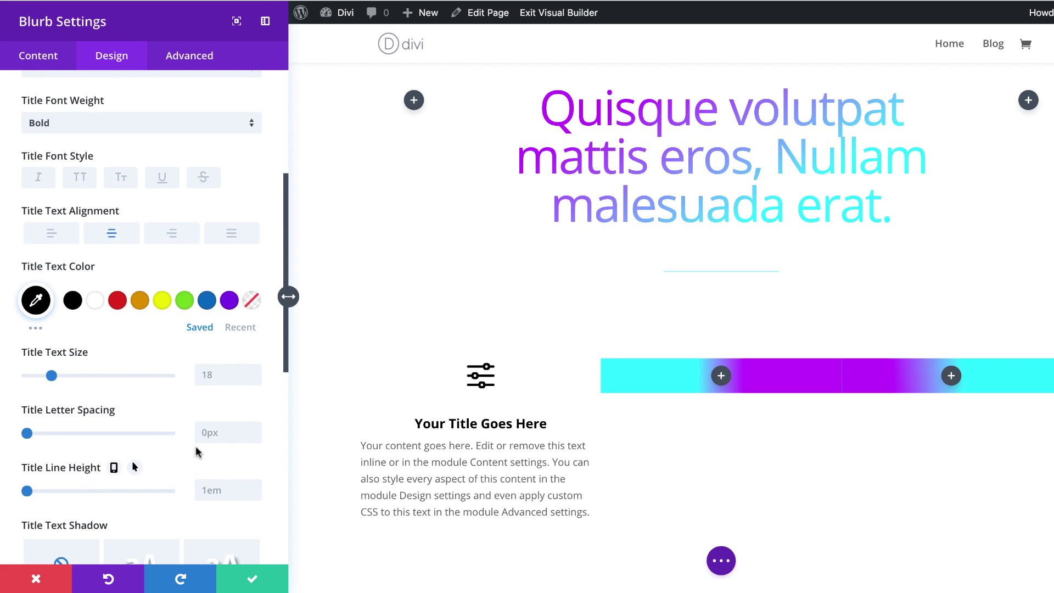
pyautogui.click(233, 432)
pyautogui.press('Down')
pyautogui.scroll(-4, 234, 434)
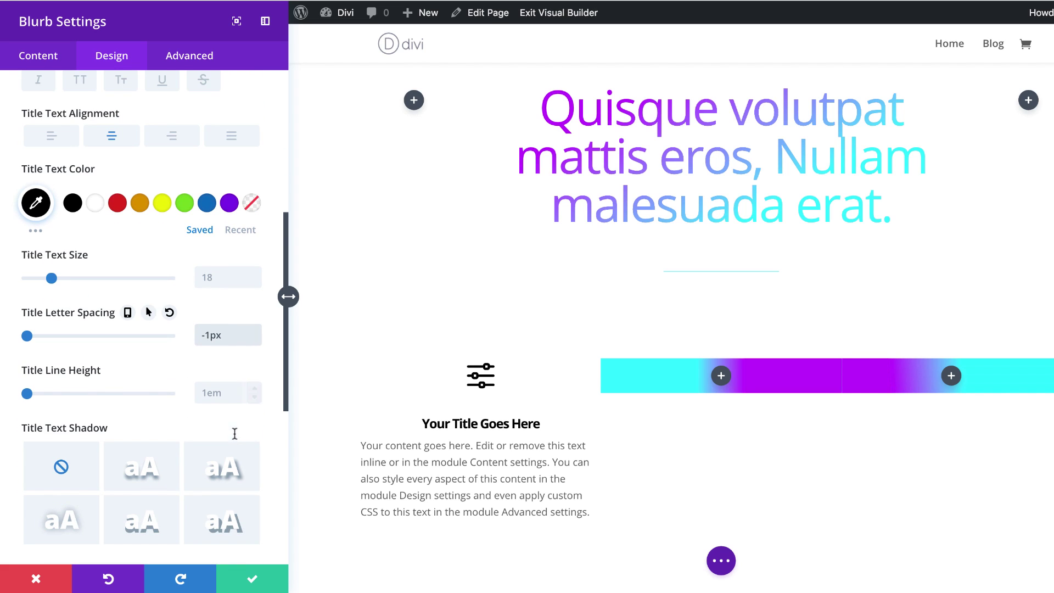
pyautogui.click(217, 387)
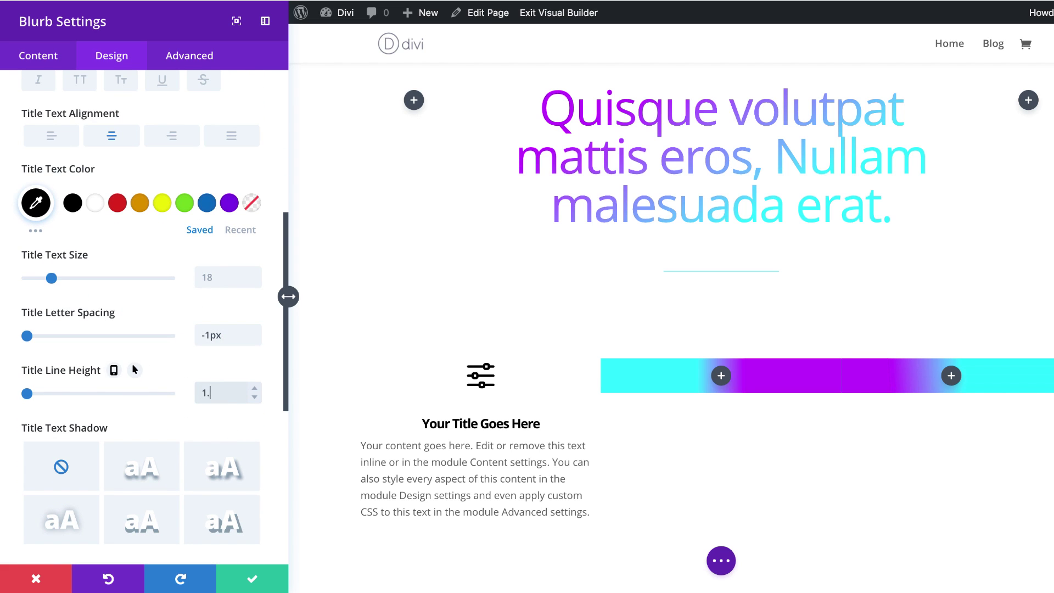
pyautogui.write('1.2em')
pyautogui.click(237, 279)
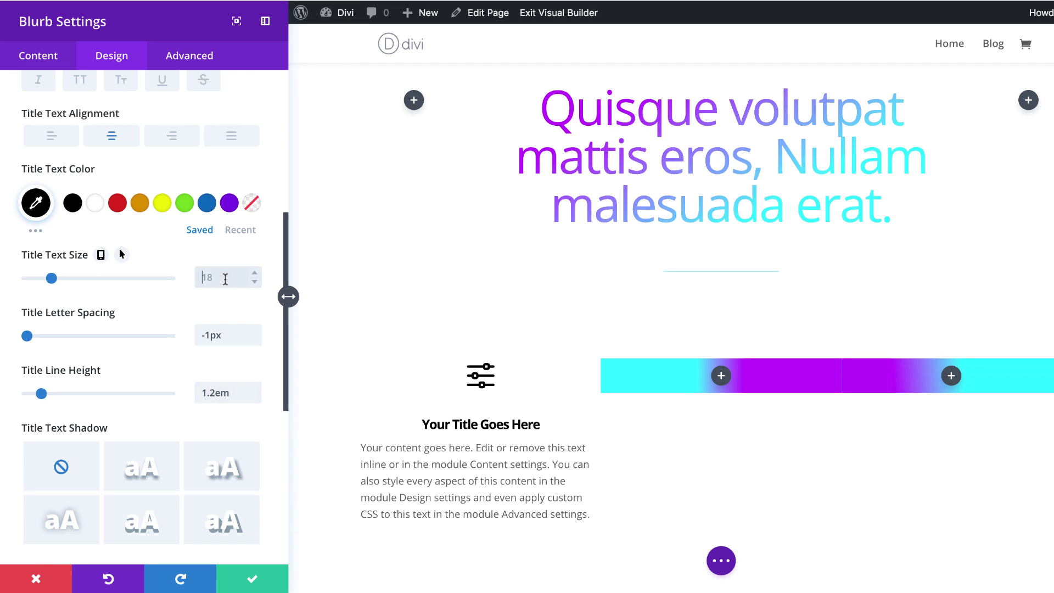
pyautogui.write('22px')
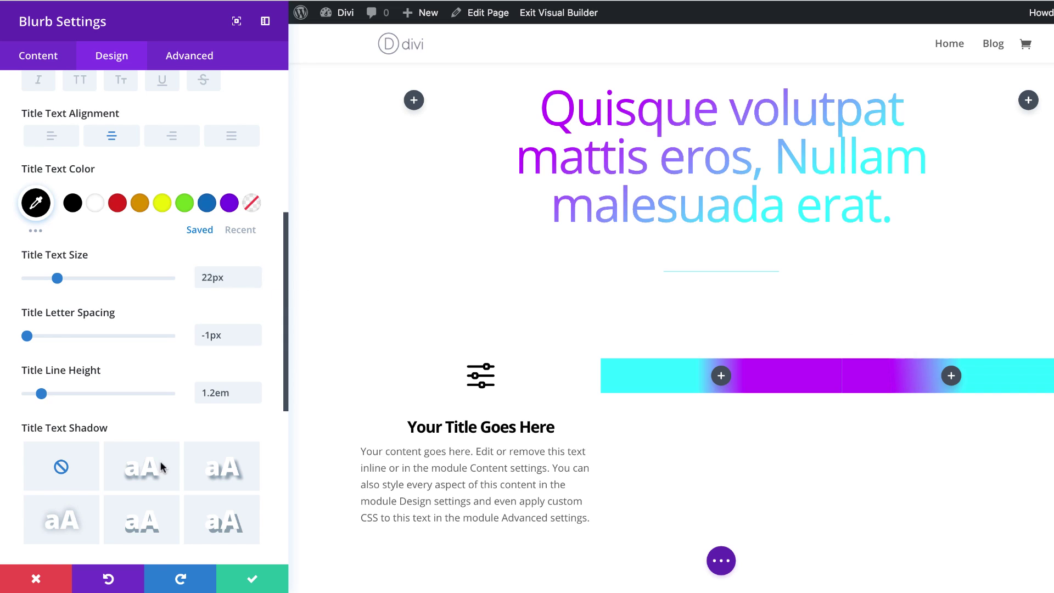
# - Give the blurb a 5px bottom margin, 50px top padding and linked 50px left and right padding
pyautogui.scroll(-6, 170, 450)
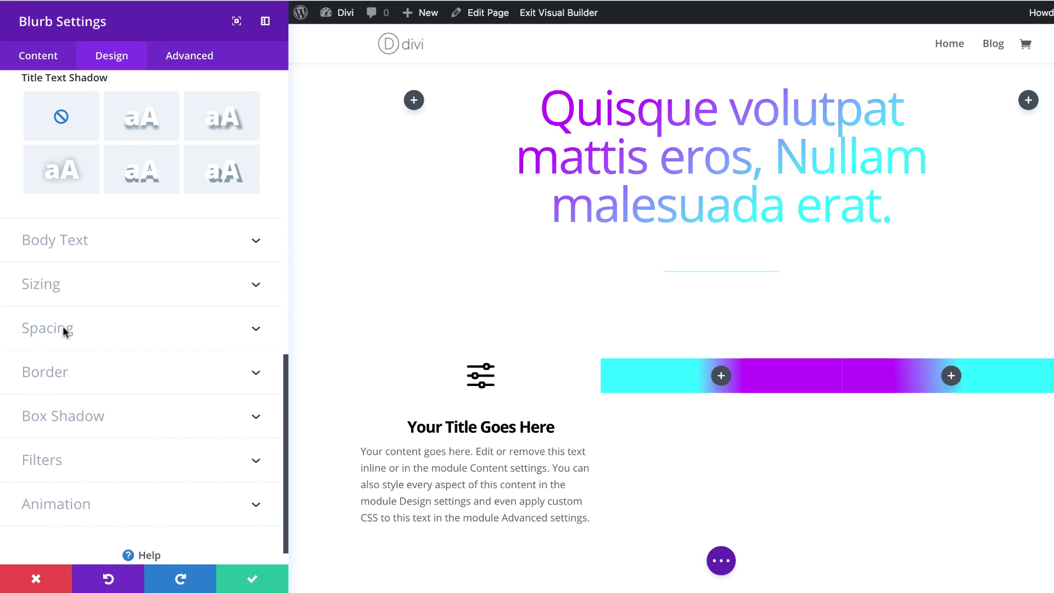
pyautogui.click(68, 328)
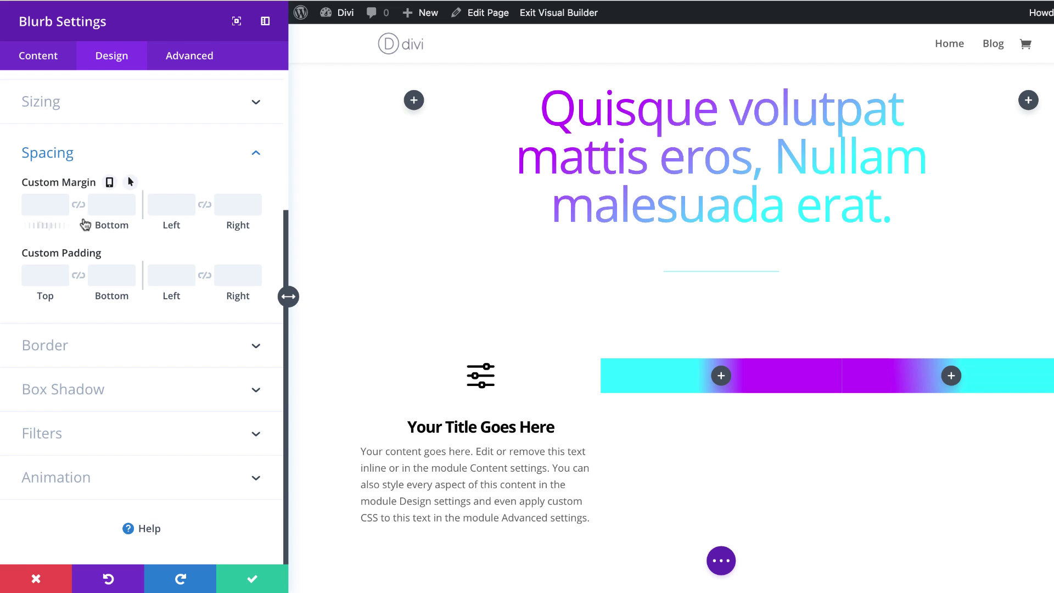
pyautogui.click(108, 206)
pyautogui.write('5px')
pyautogui.click(34, 276)
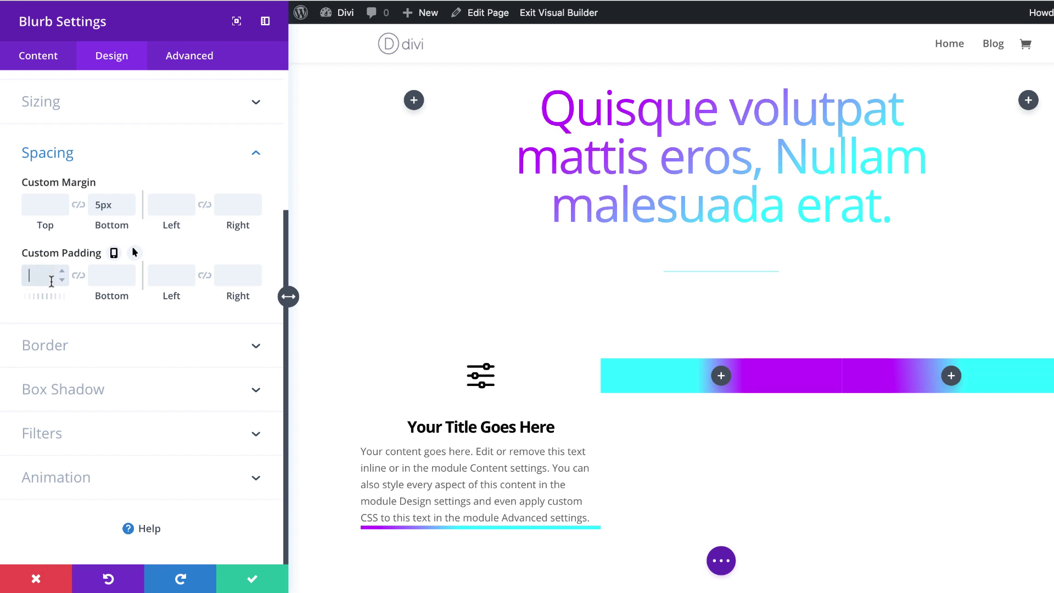
pyautogui.write('50px')
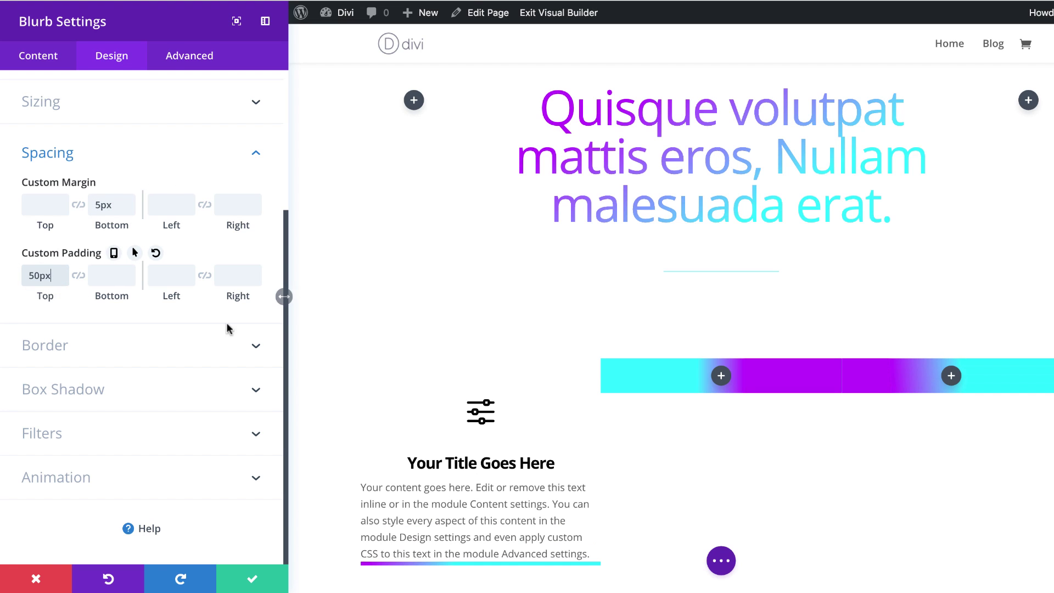
pyautogui.click(164, 276)
pyautogui.write('50px')
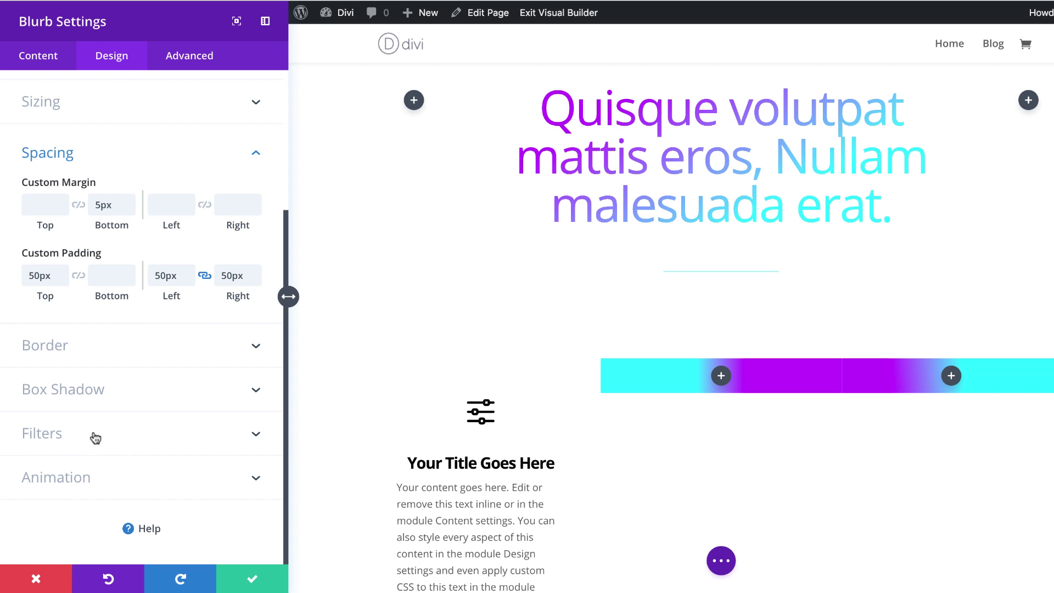
# - Set the blurb's filter blend mode to Lighten
pyautogui.click(95, 438)
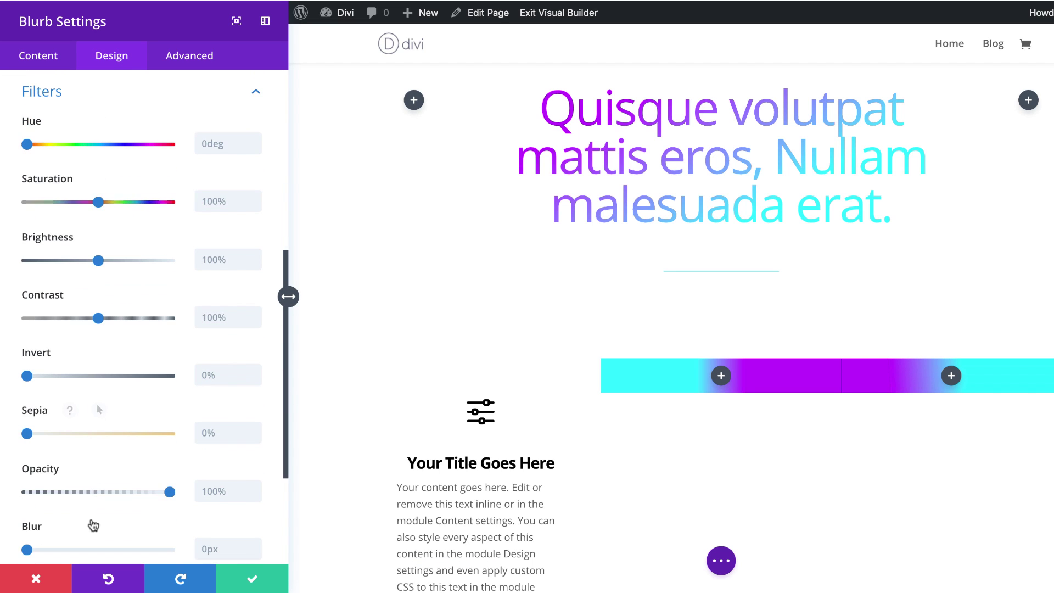
pyautogui.scroll(-2, 101, 517)
pyautogui.click(87, 424)
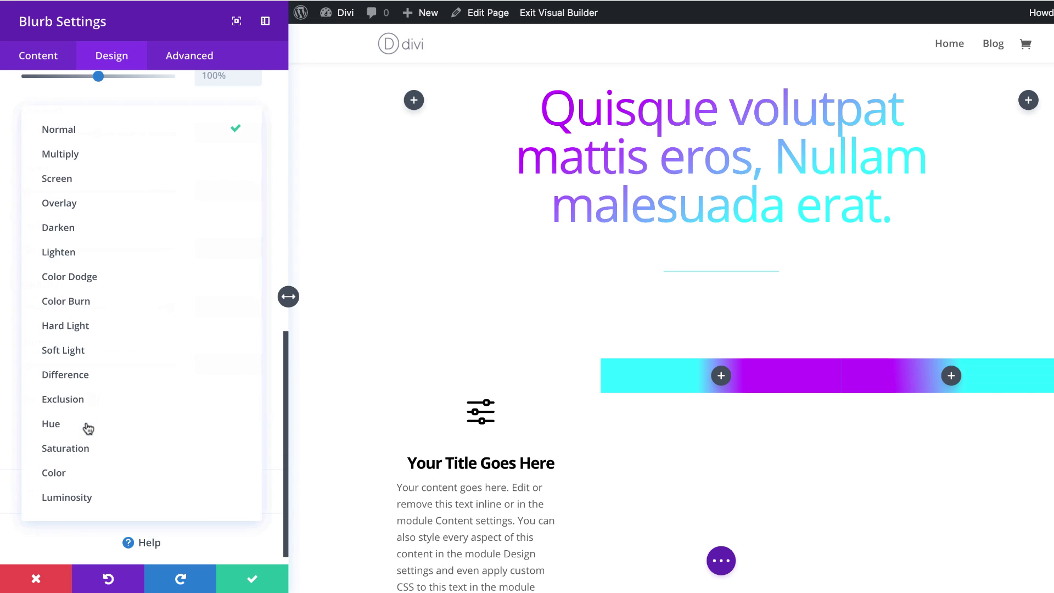
pyautogui.click(102, 252)
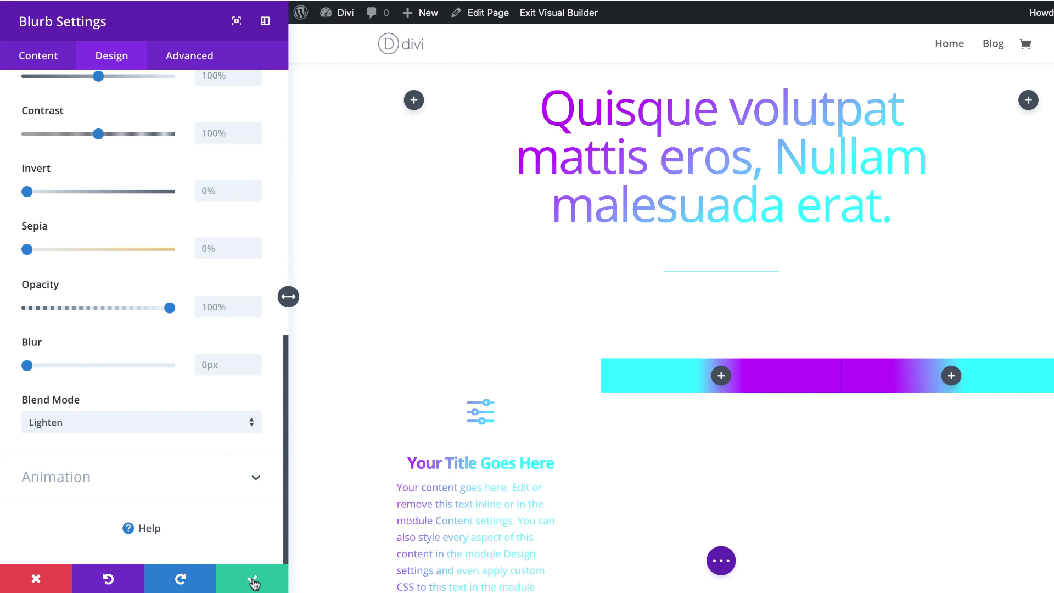
# - Delete the blurb's placeholder body content and save the blurb settings
pyautogui.click(38, 58)
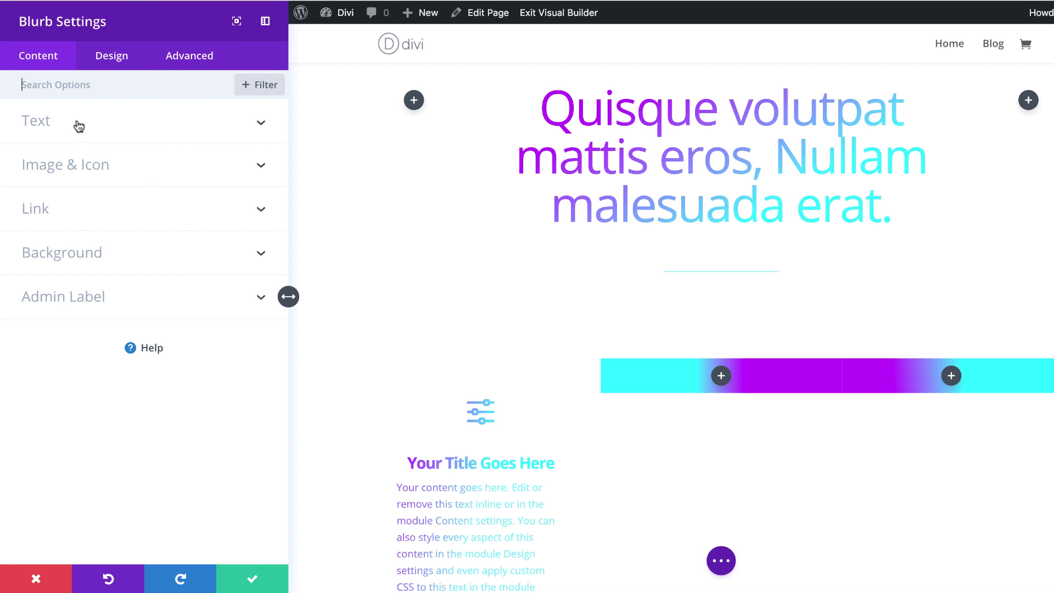
pyautogui.click(46, 123)
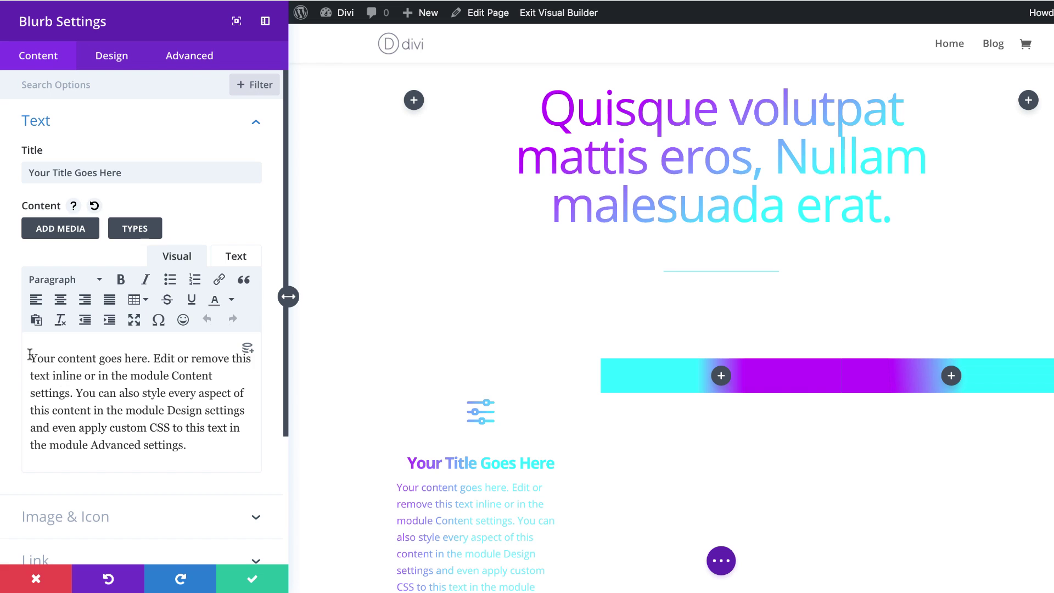
pyautogui.moveTo(30, 354); pyautogui.dragTo(217, 447)
pyautogui.press('BackSpace')
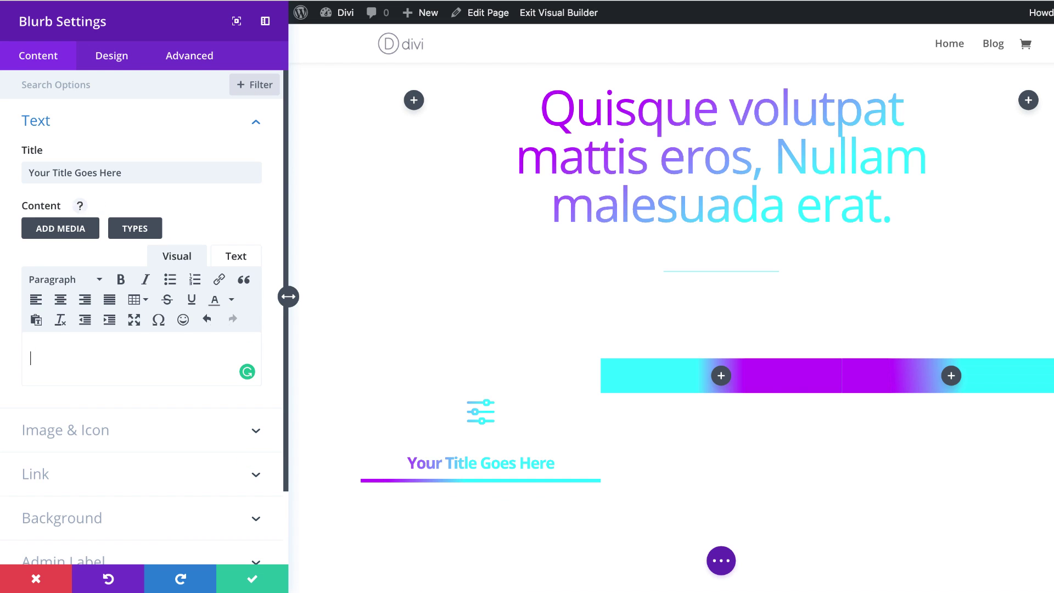
pyautogui.click(253, 581)
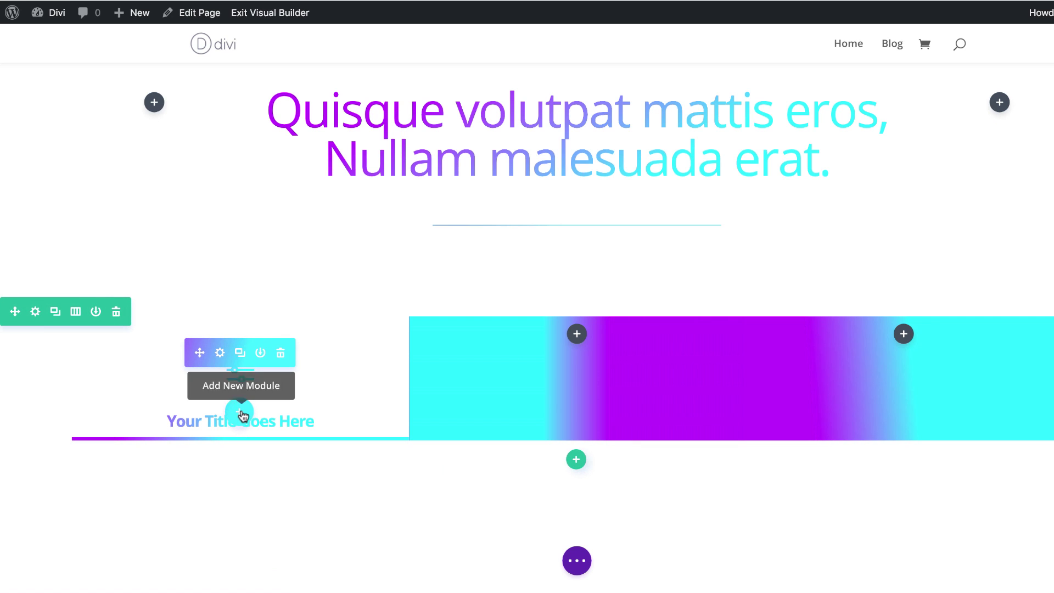
# - Add a Text module below the blurb in the first column
pyautogui.click(241, 413)
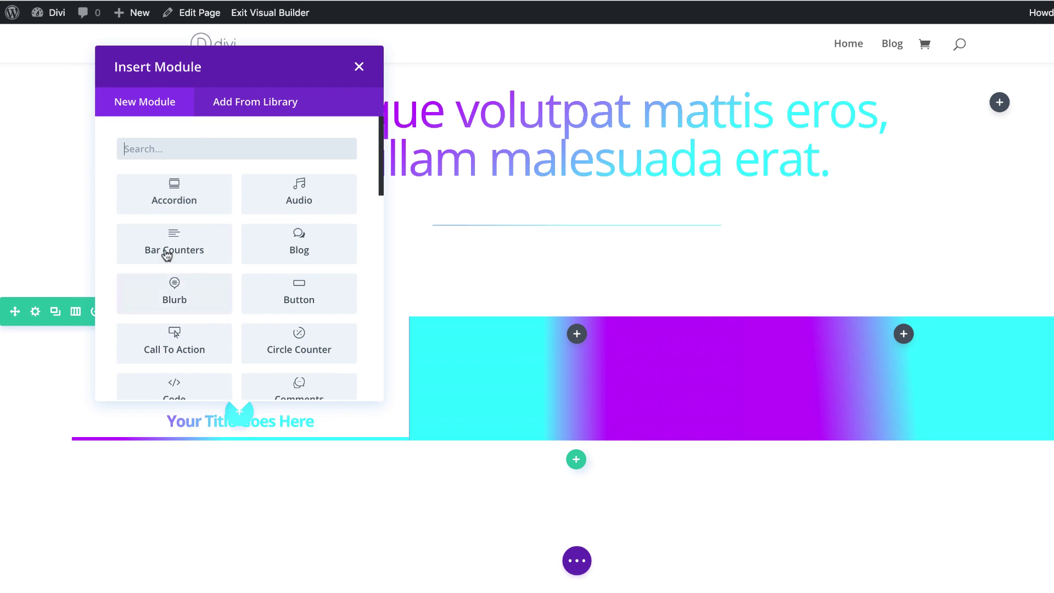
pyautogui.write('text')
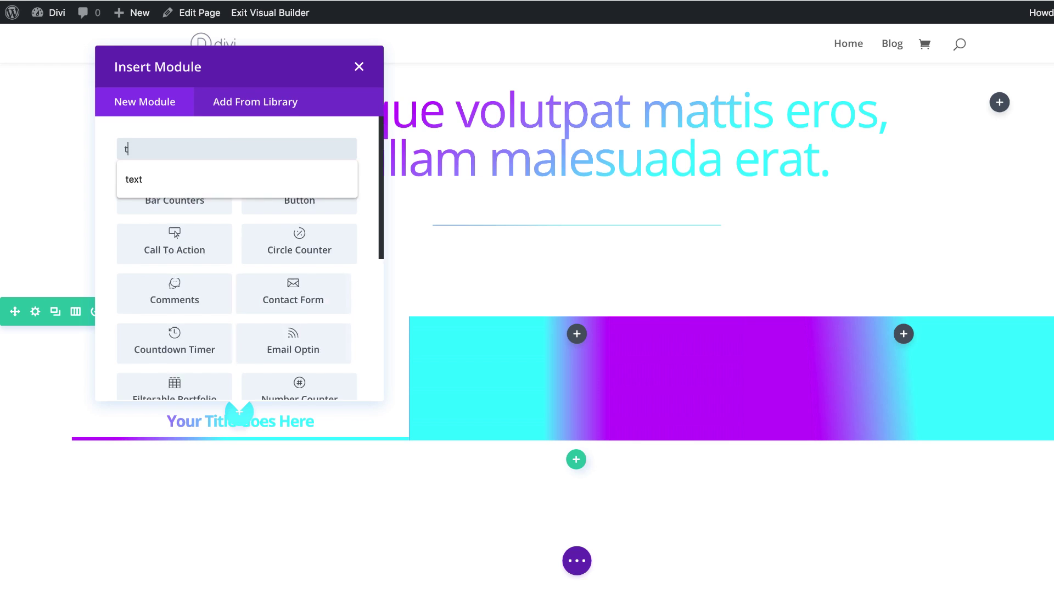
pyautogui.press('Return')
# - Give the text module a white (#ffffff) background color
pyautogui.scroll(-3, 137, 398)
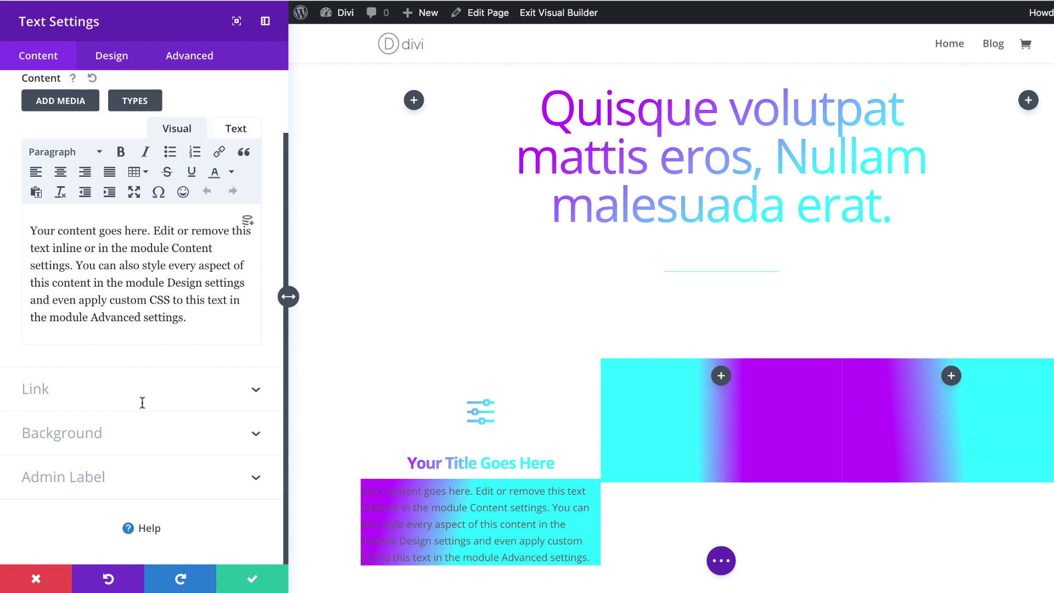
pyautogui.click(93, 433)
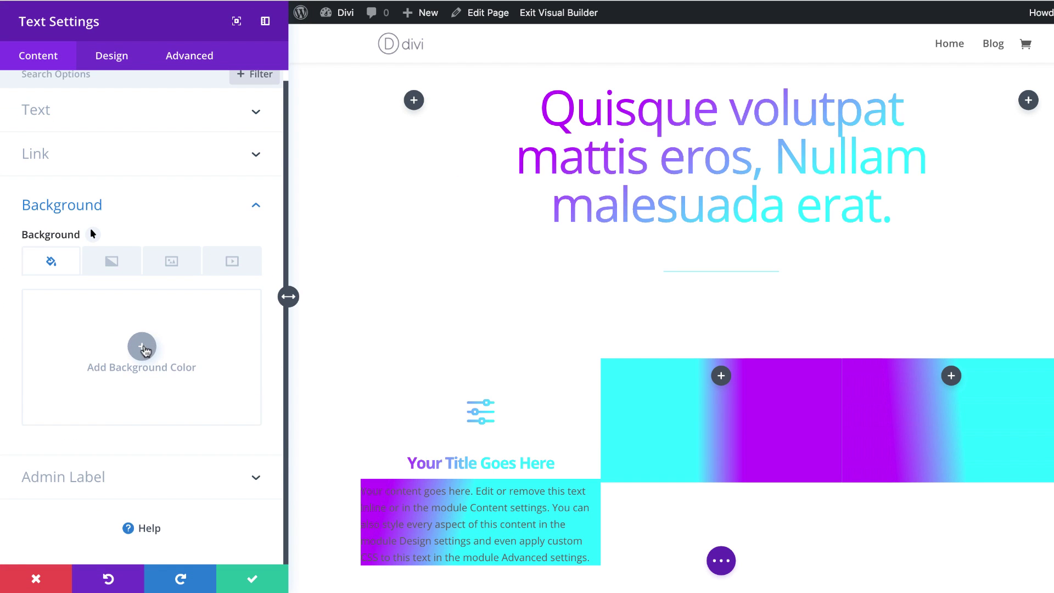
pyautogui.click(142, 347)
pyautogui.click(73, 432)
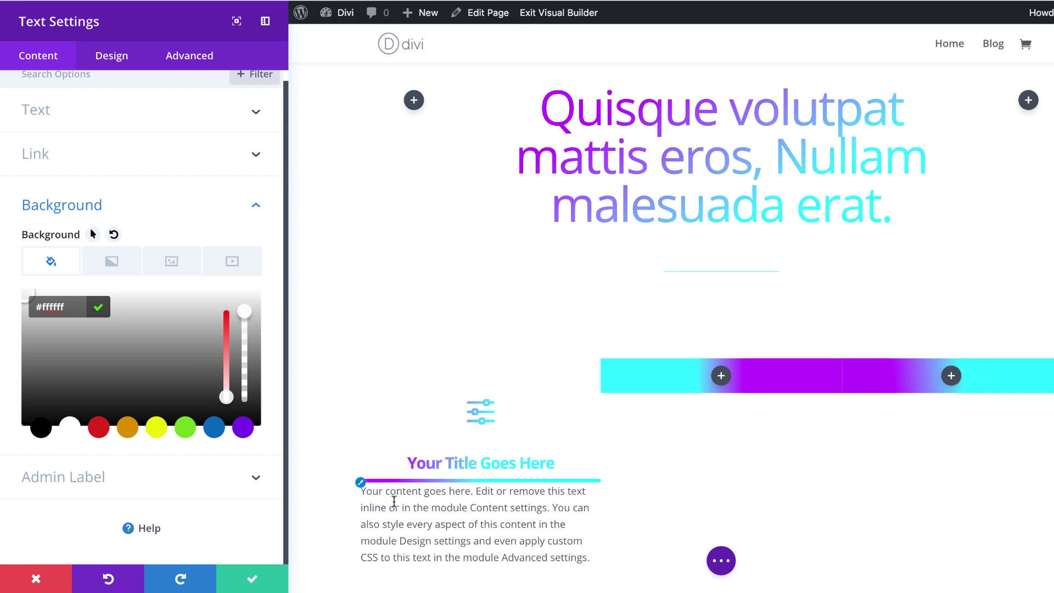
# - Set the module's text letter spacing to 0.5px, line height to 2.3em and text orientation to justified
pyautogui.click(111, 55)
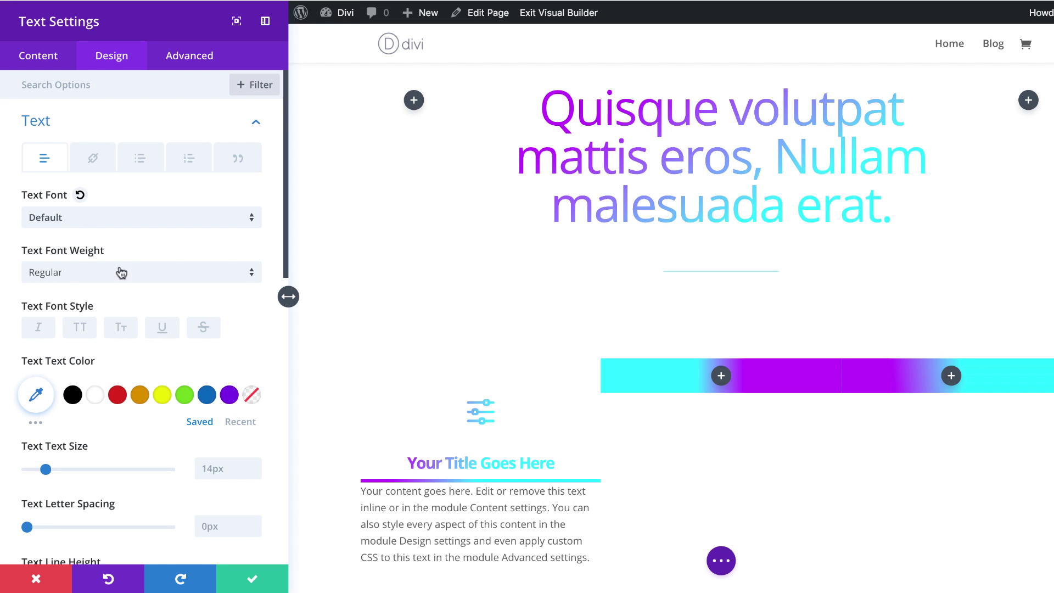
pyautogui.scroll(-5, 110, 428)
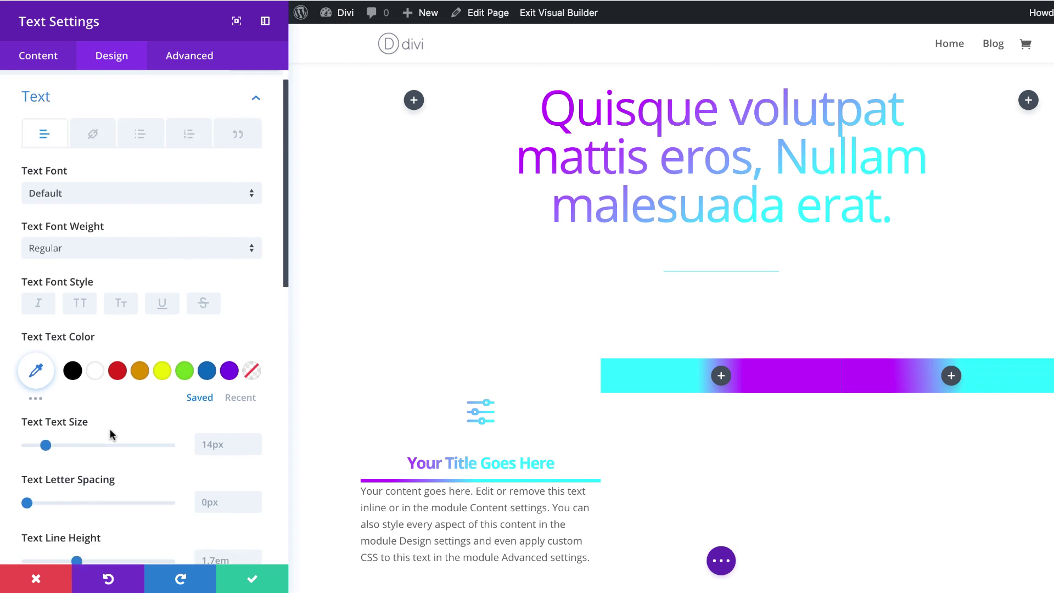
pyautogui.click(213, 360)
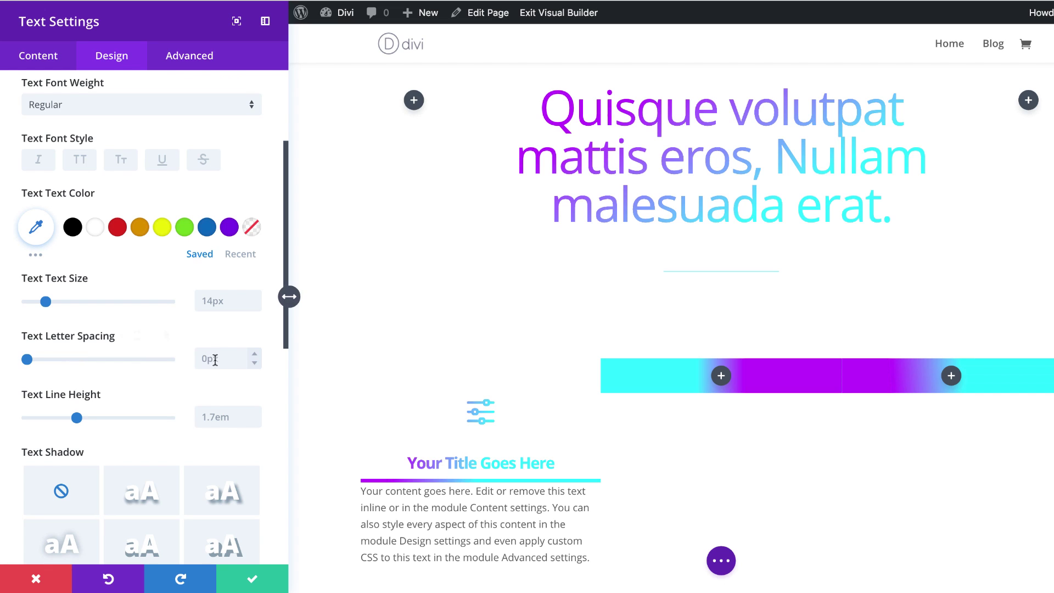
pyautogui.write('0.5px')
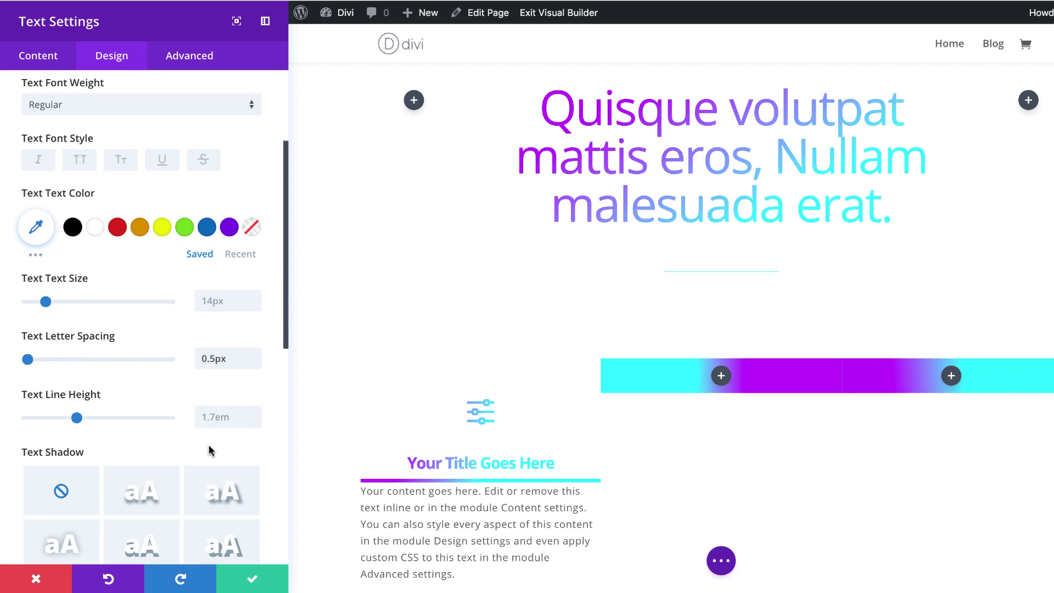
pyautogui.click(216, 417)
pyautogui.write('2.3em')
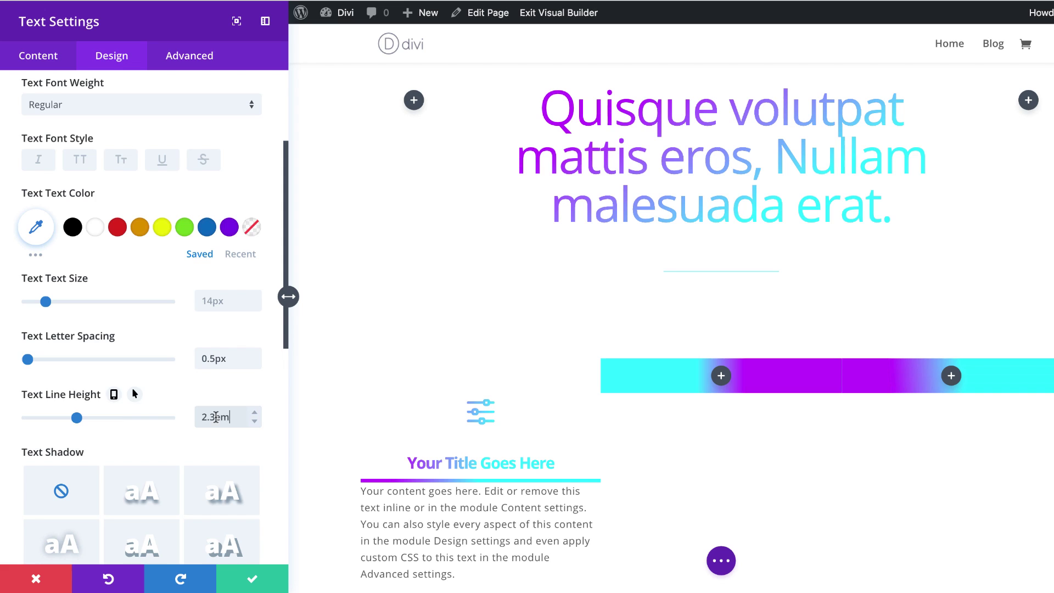
pyautogui.scroll(-6, 189, 473)
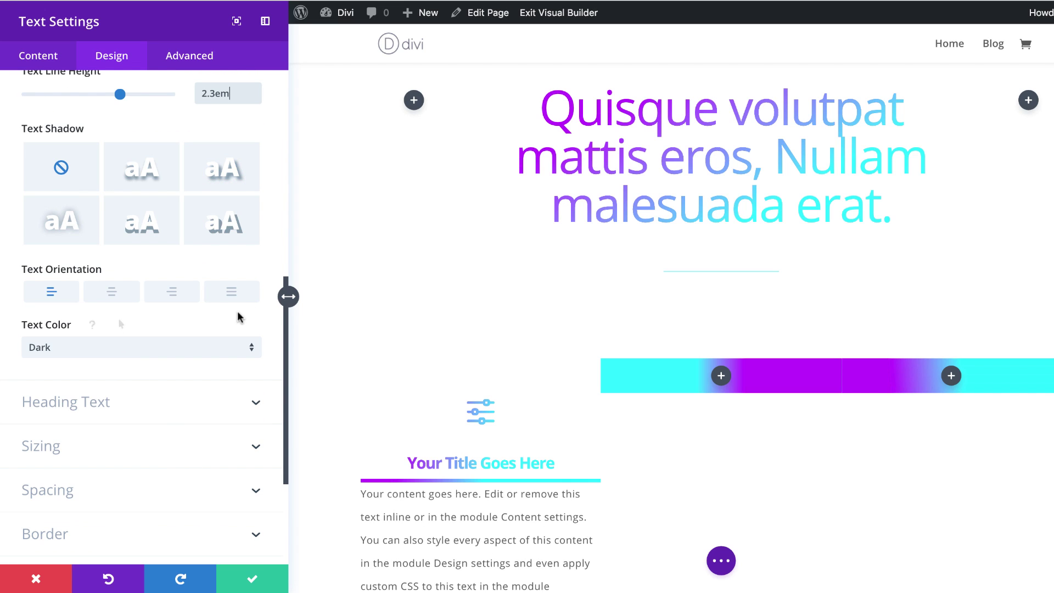
pyautogui.click(233, 293)
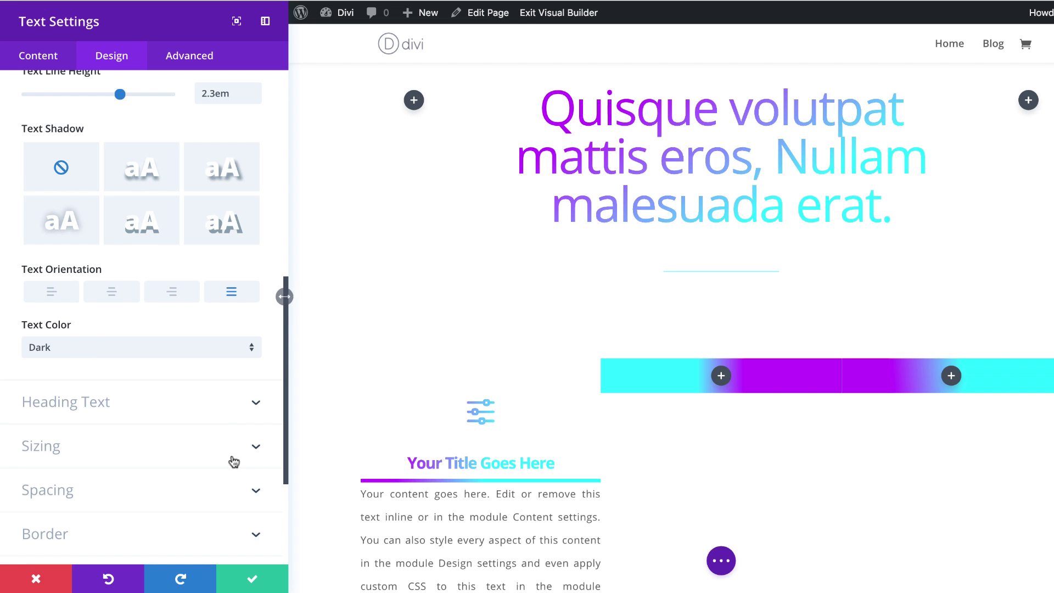
# - Give the text module linked custom padding of 100px top and bottom and 70px left and right
pyautogui.scroll(-3, 191, 463)
pyautogui.scroll(-1, 550, 468)
pyautogui.scroll(-5, 506, 471)
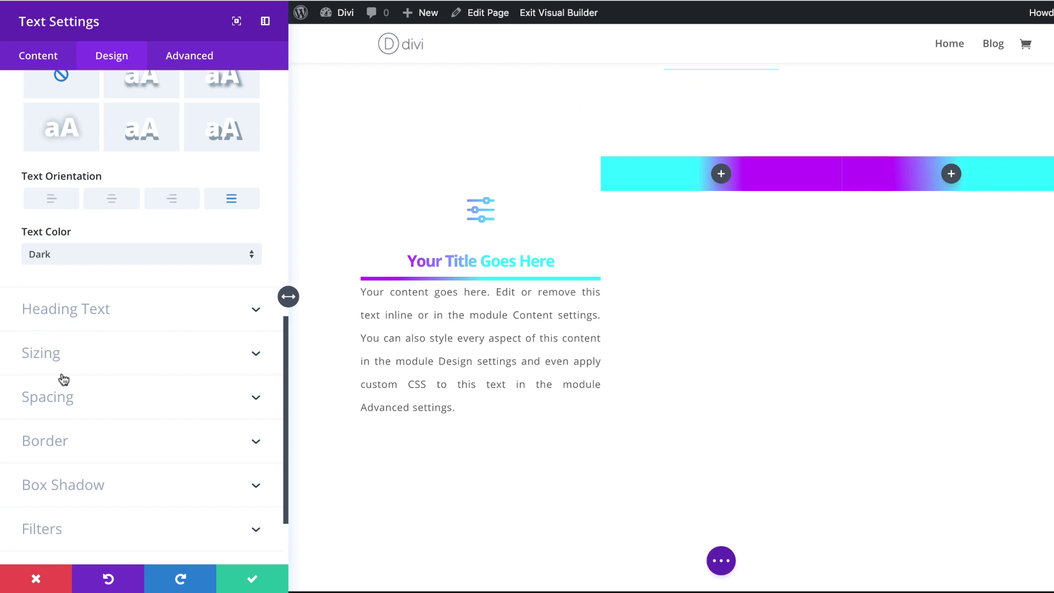
pyautogui.click(65, 399)
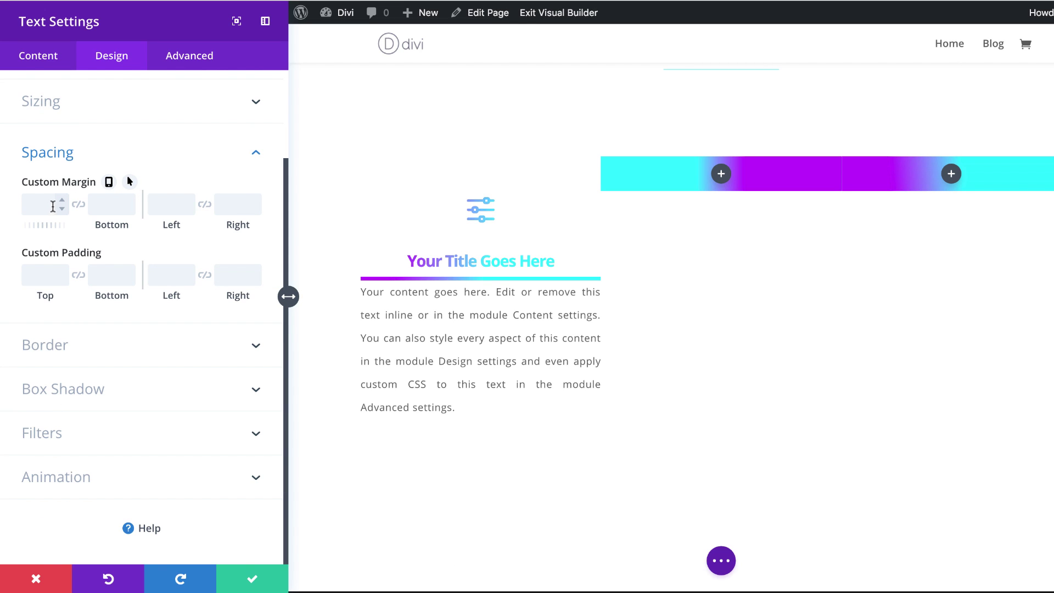
pyautogui.click(79, 275)
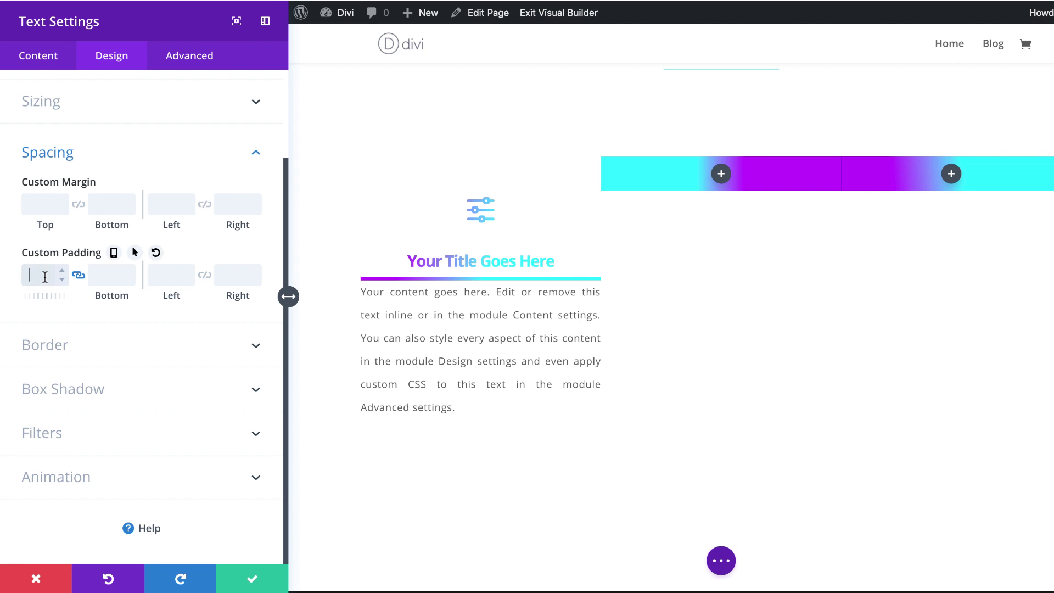
pyautogui.press('Return')
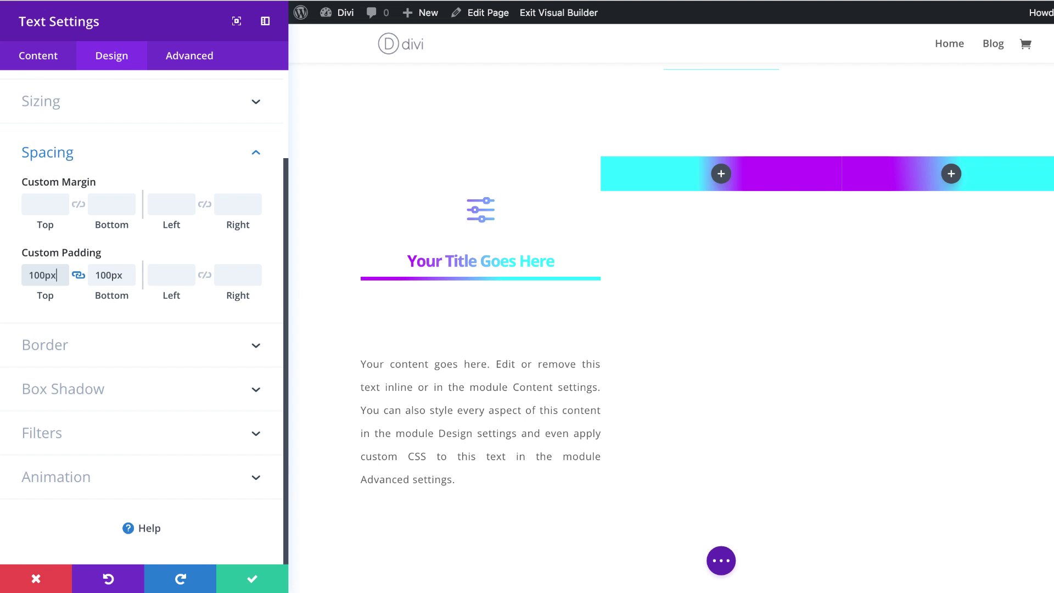
pyautogui.click(204, 274)
pyautogui.click(171, 275)
pyautogui.write('70')
pyautogui.press('Return')
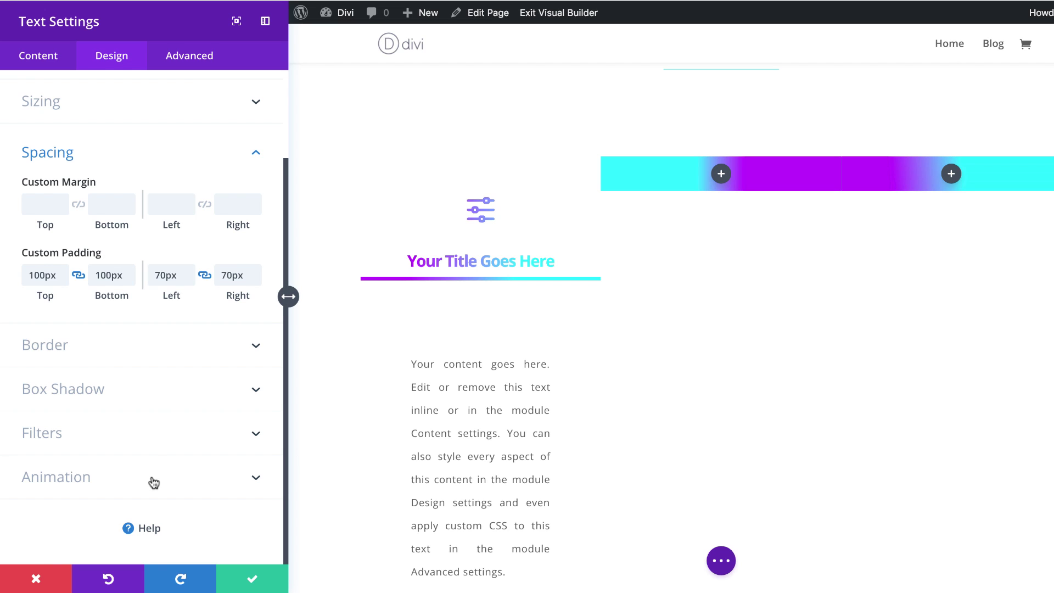
# - Apply the first box shadow preset, an even shadow on all sides, to the text module with 56px blur strength
pyautogui.click(63, 391)
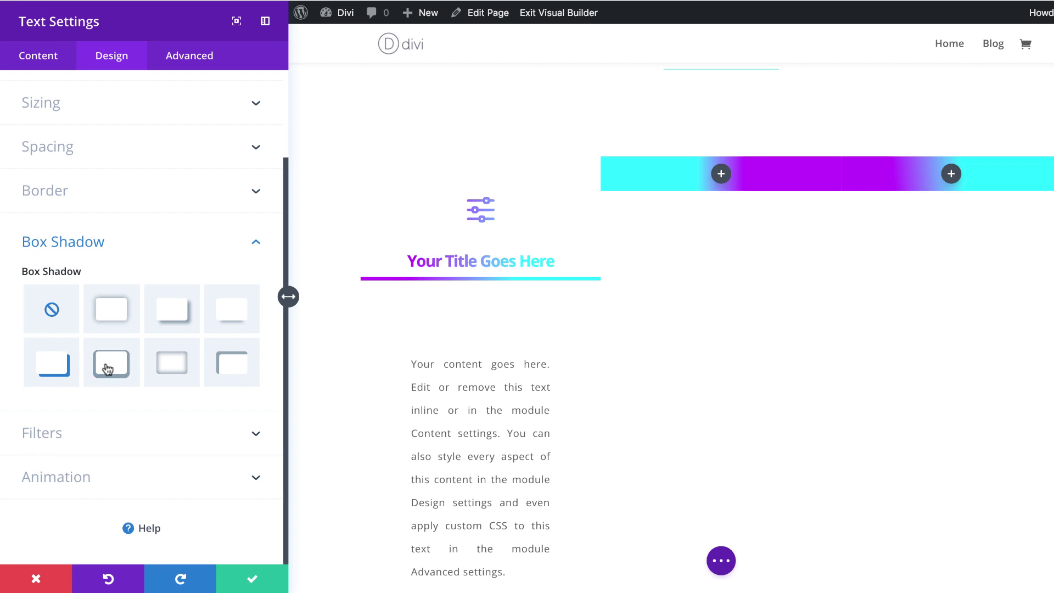
pyautogui.click(121, 311)
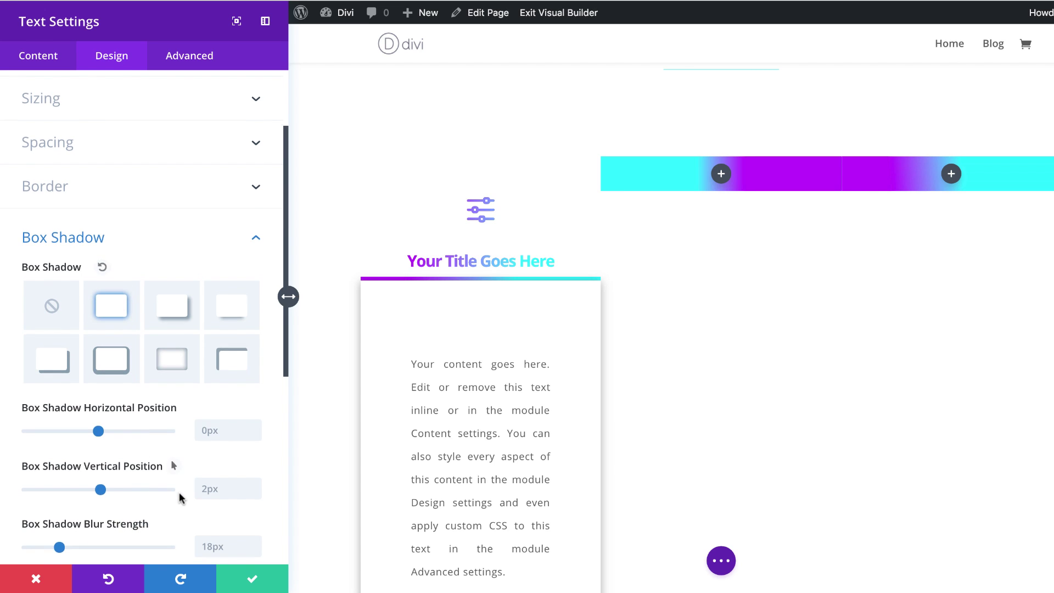
pyautogui.scroll(-3, 173, 472)
pyautogui.click(227, 471)
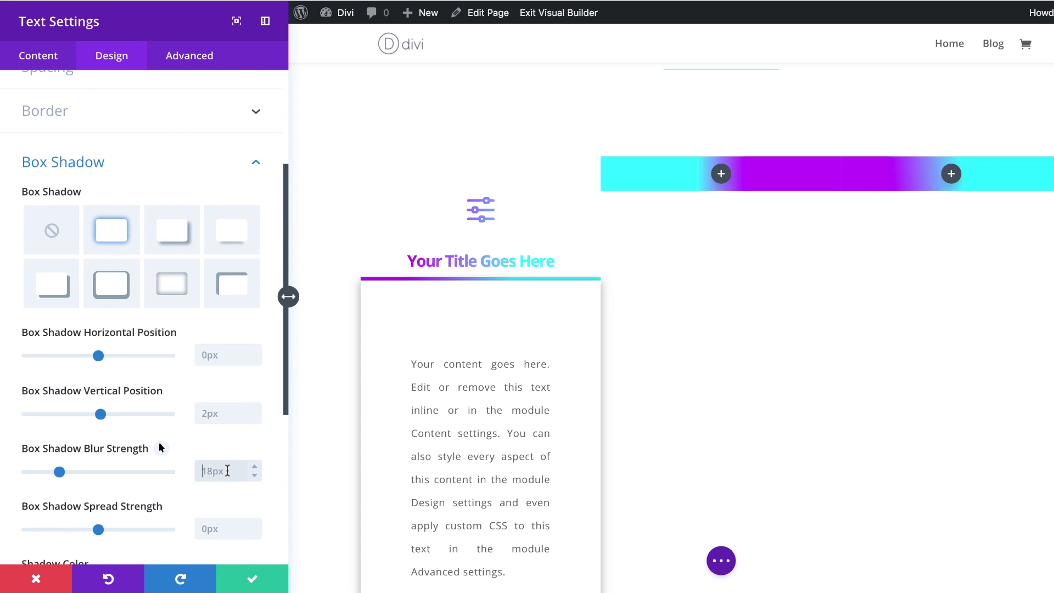
pyautogui.hotkey('ctrl', 'a')
pyautogui.write('56')
pyautogui.press('Return')
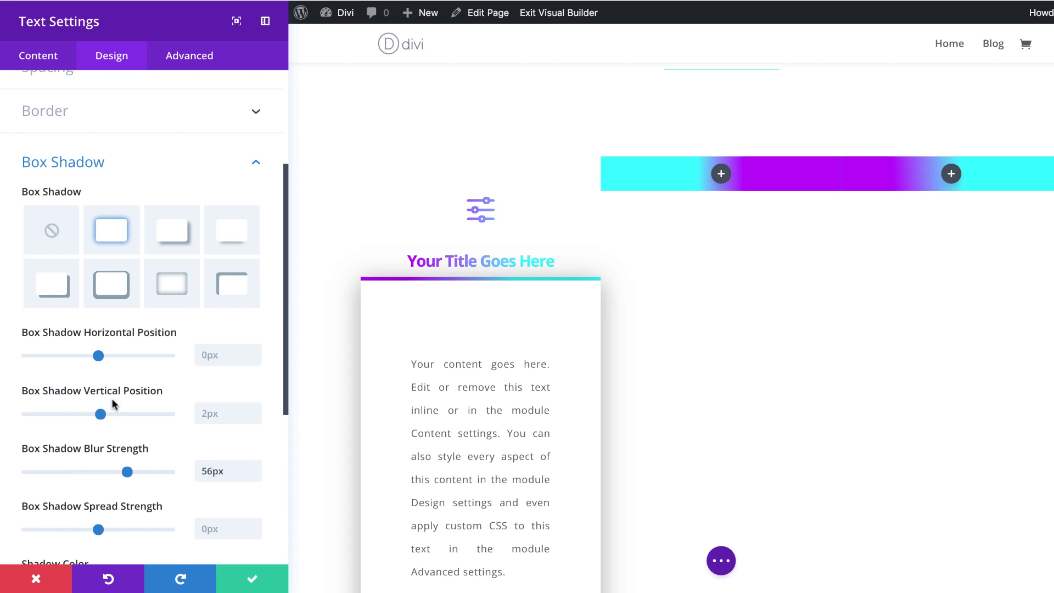
# - Set the box shadow's spread strength to -12px and save the text module's settings
pyautogui.scroll(-4, 181, 440)
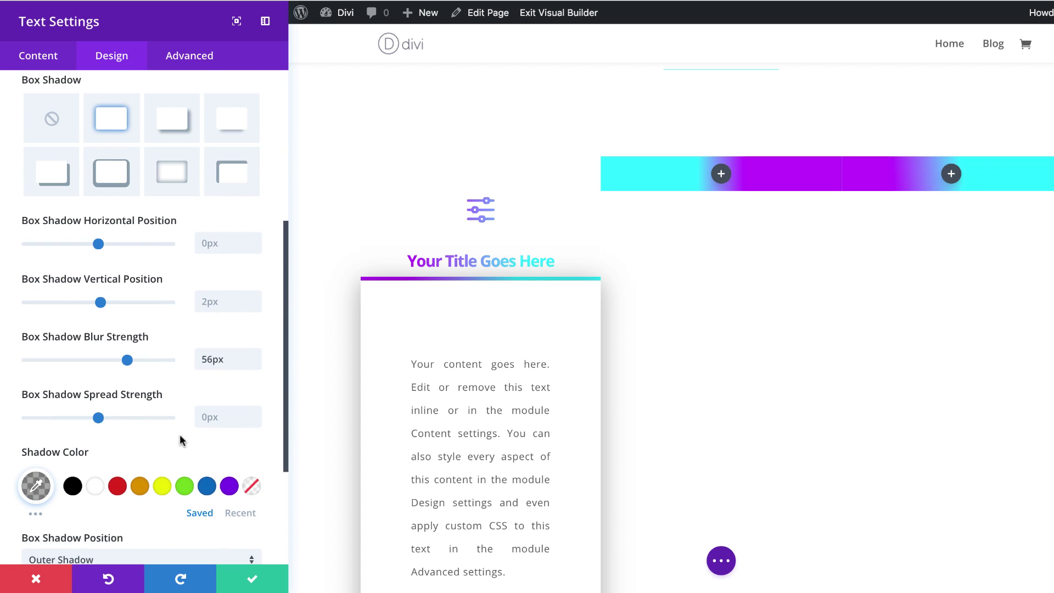
pyautogui.click(215, 417)
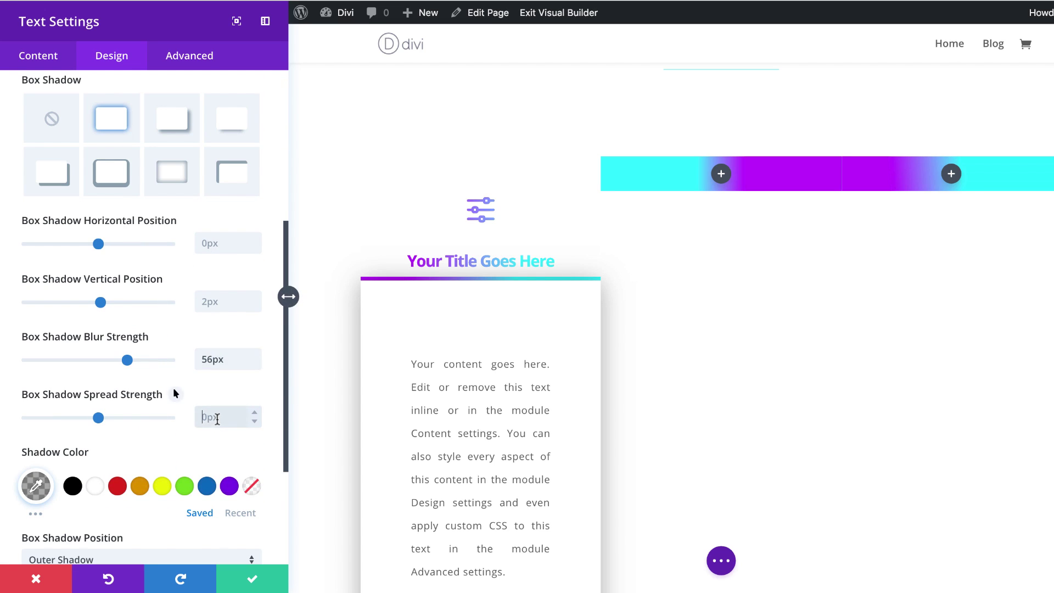
pyautogui.write('-12')
pyautogui.press('Return')
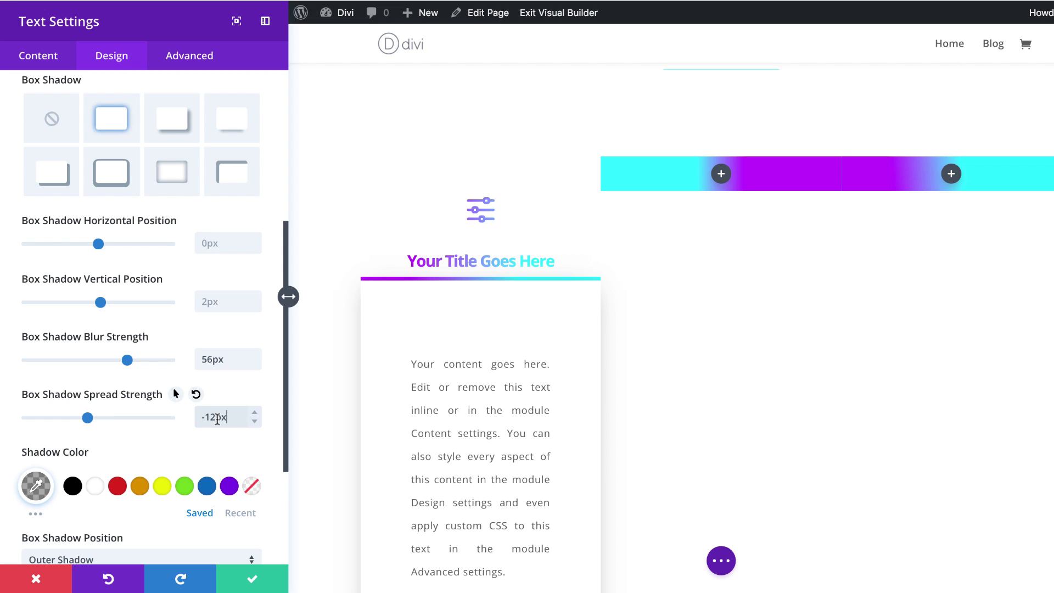
pyautogui.scroll(-5, 343, 428)
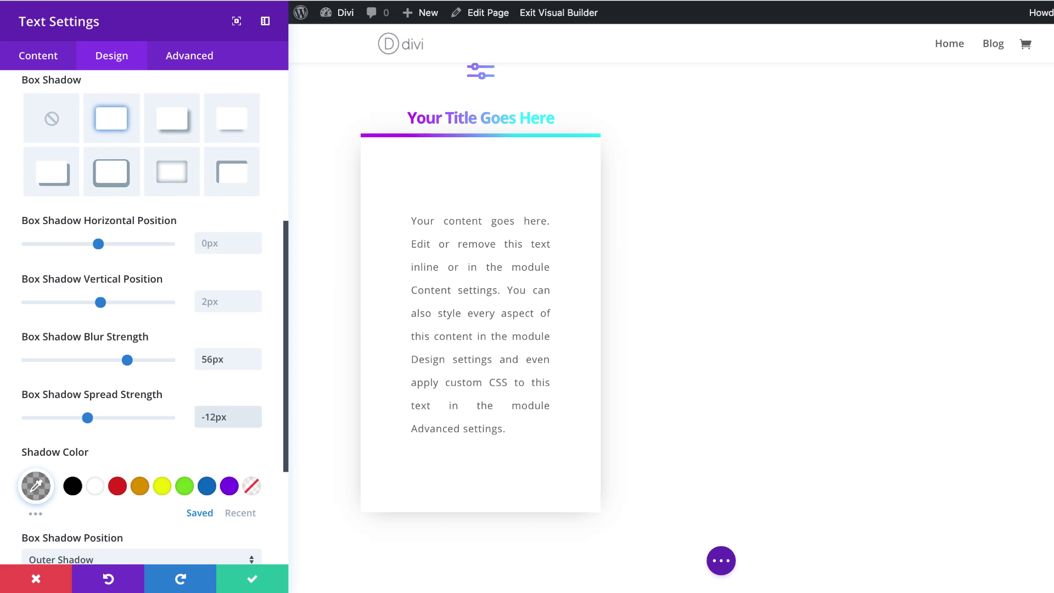
pyautogui.click(35, 486)
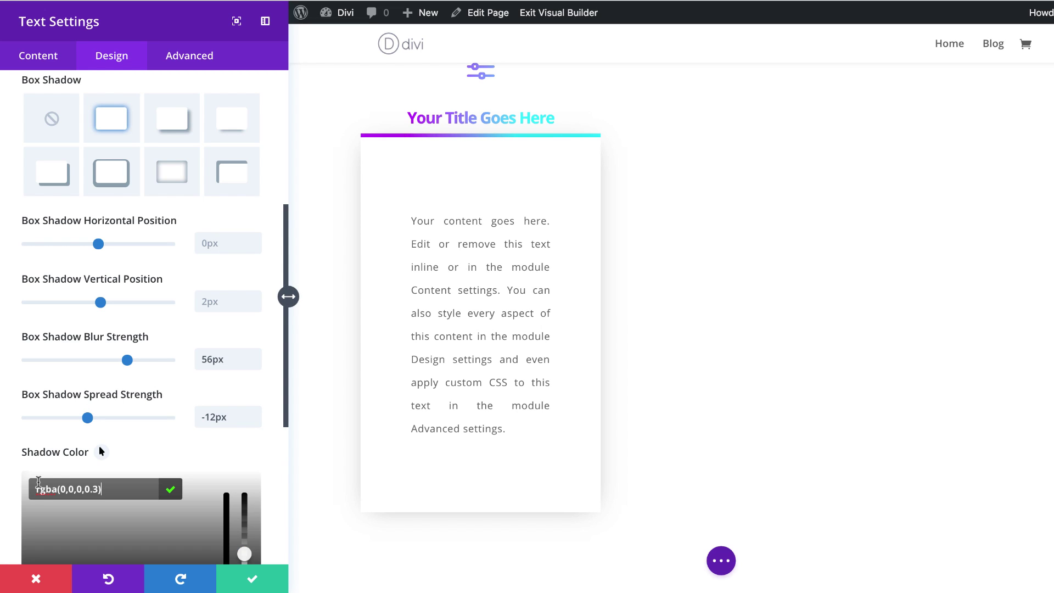
pyautogui.click(252, 582)
# - Copy the first column's blurb and text modules into the second and third columns
pyautogui.scroll(5, 537, 331)
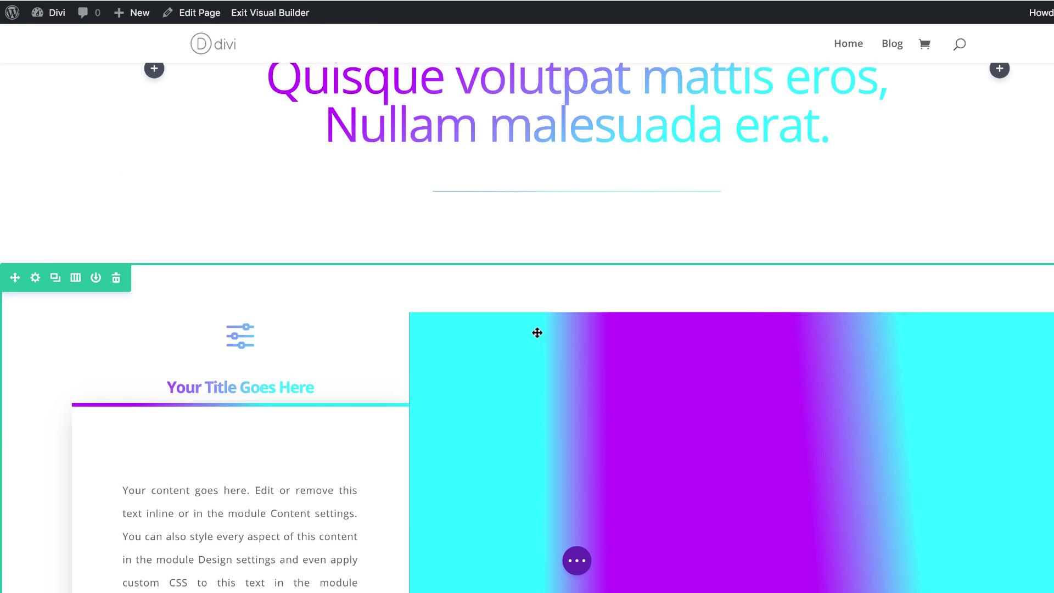
pyautogui.scroll(-3, 254, 423)
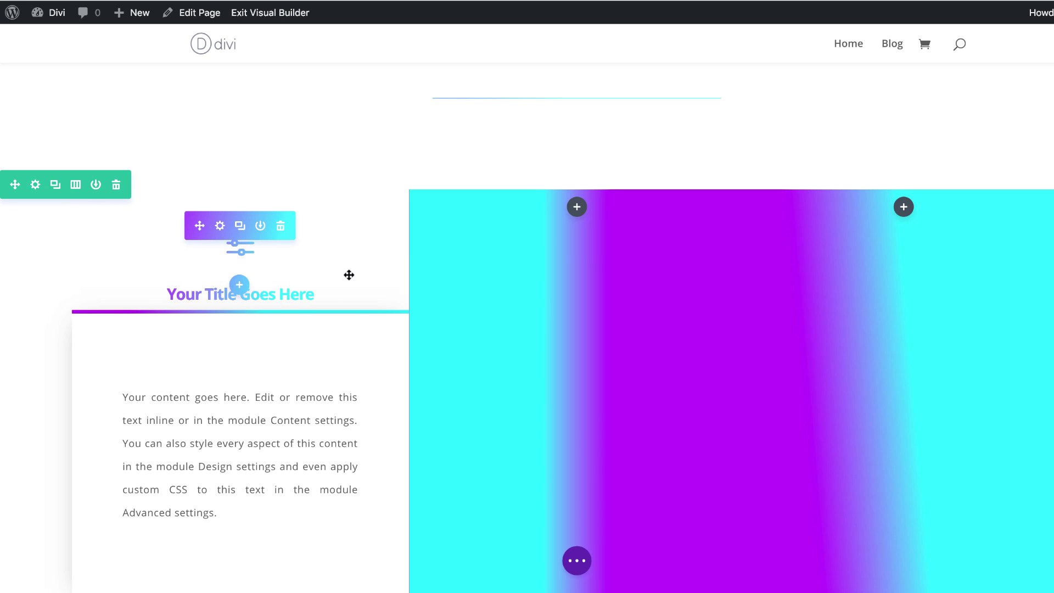
pyautogui.moveTo(349, 274); pyautogui.dragTo(349, 279)
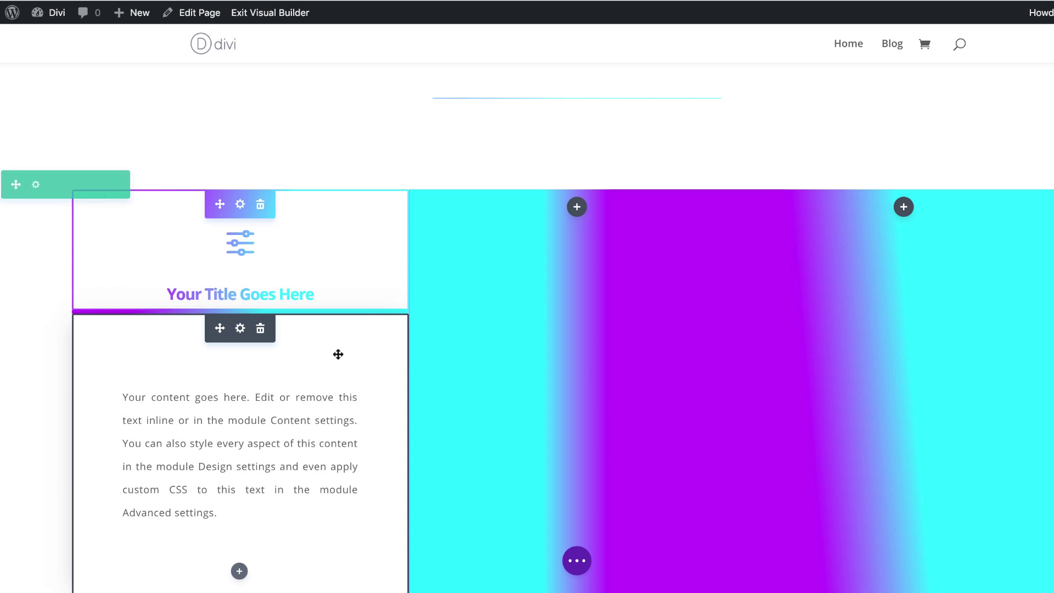
pyautogui.scroll(-4, 351, 371)
pyautogui.scroll(3, 352, 374)
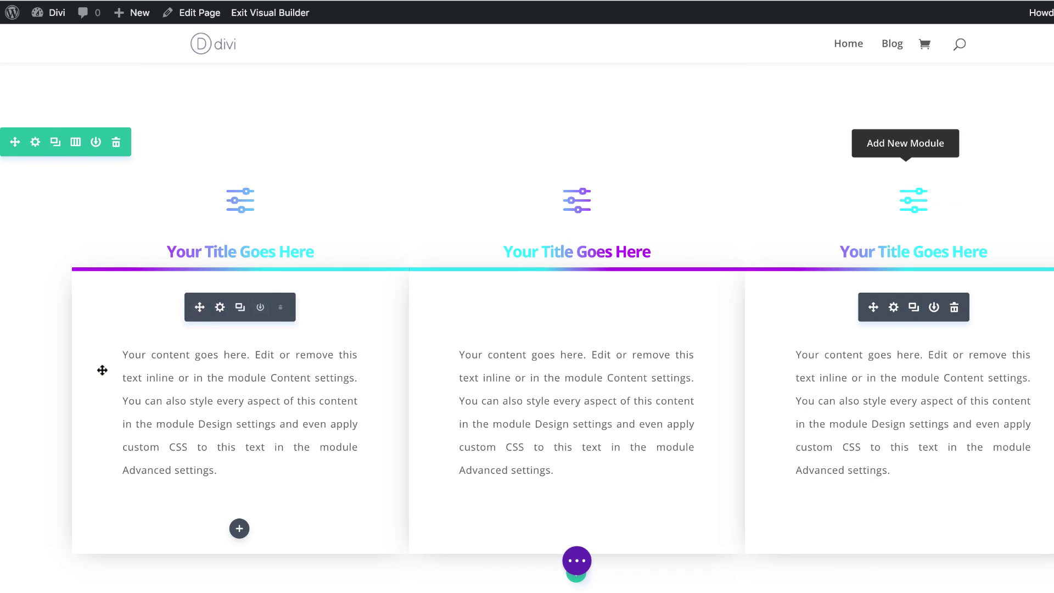
# - Change the second column's blurb icon to the bulleted list icon and save the blurb
pyautogui.scroll(1, 102, 370)
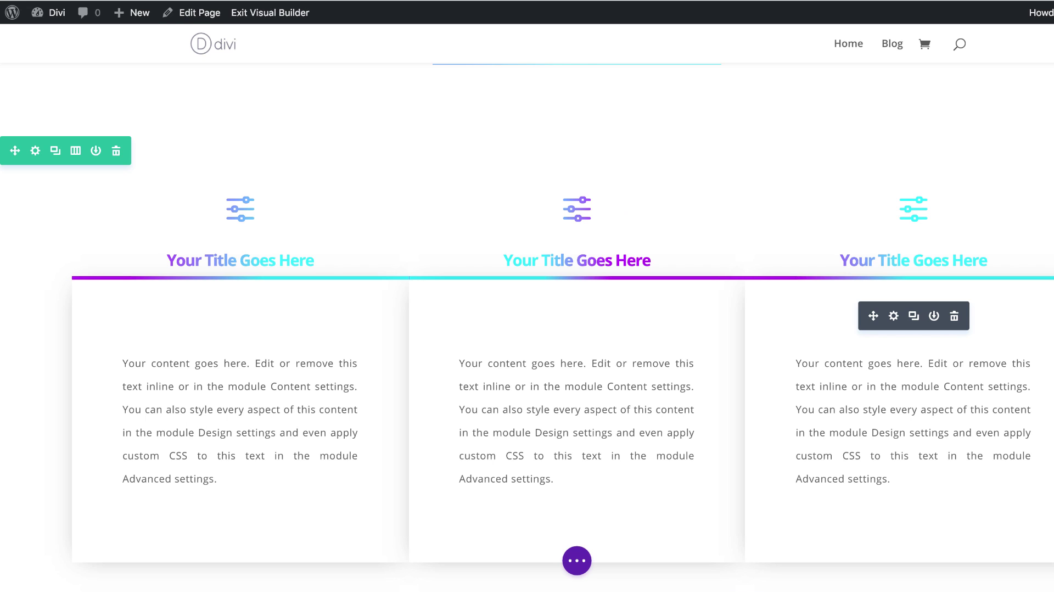
pyautogui.click(558, 194)
pyautogui.scroll(-3, 141, 384)
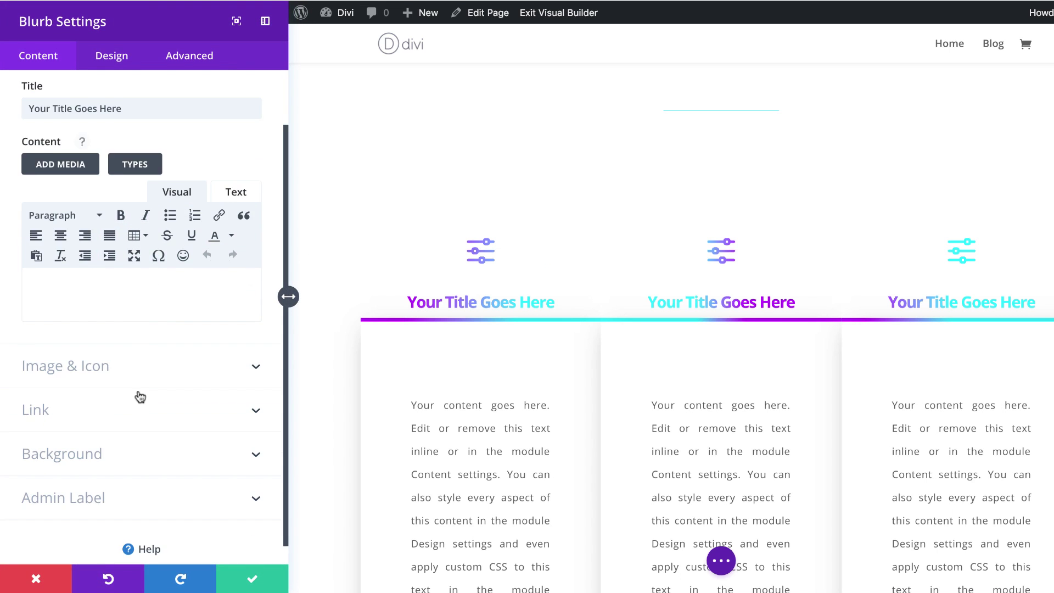
pyautogui.click(94, 299)
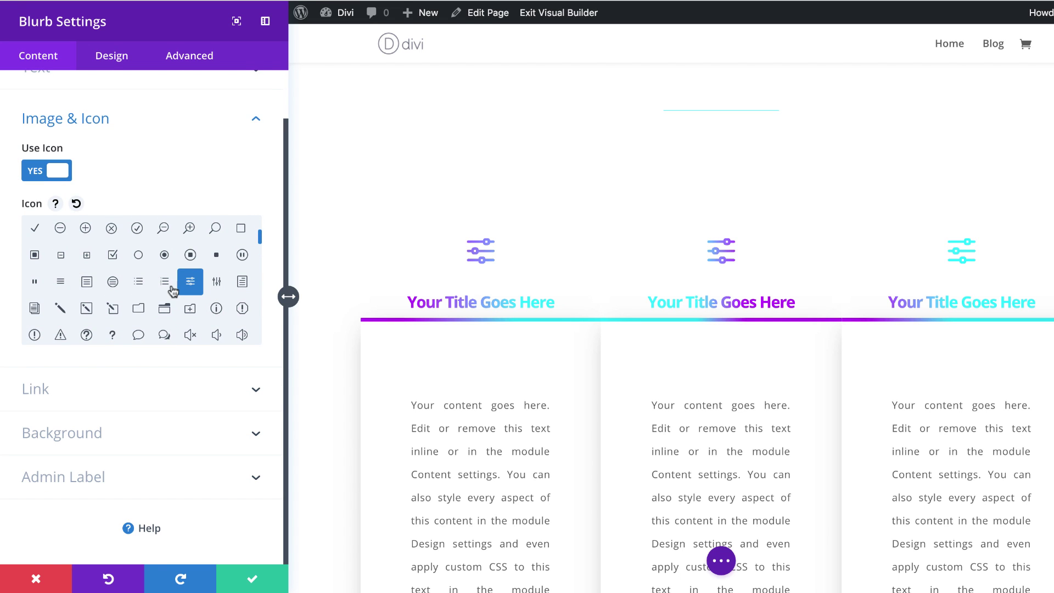
pyautogui.click(140, 282)
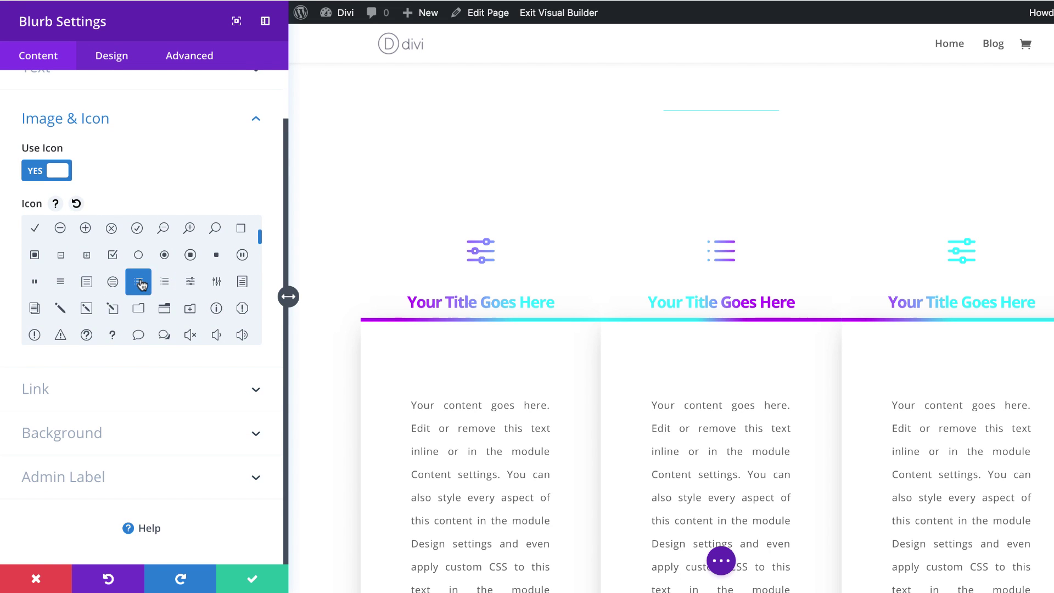
pyautogui.click(252, 579)
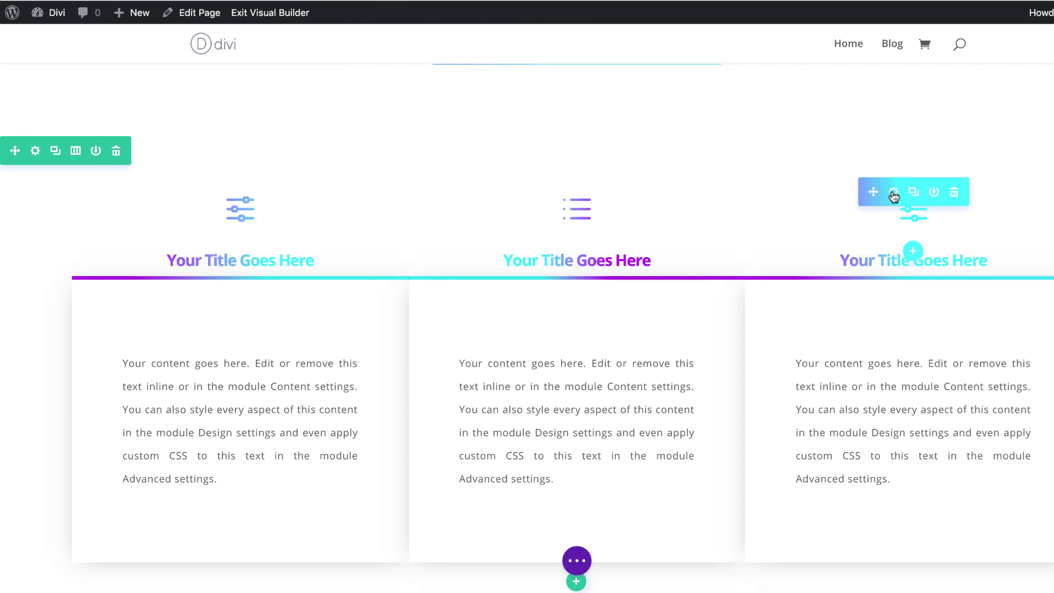
# - Change the third column's blurb icon to the three horizontal lines icon and save the blurb
pyautogui.click(894, 194)
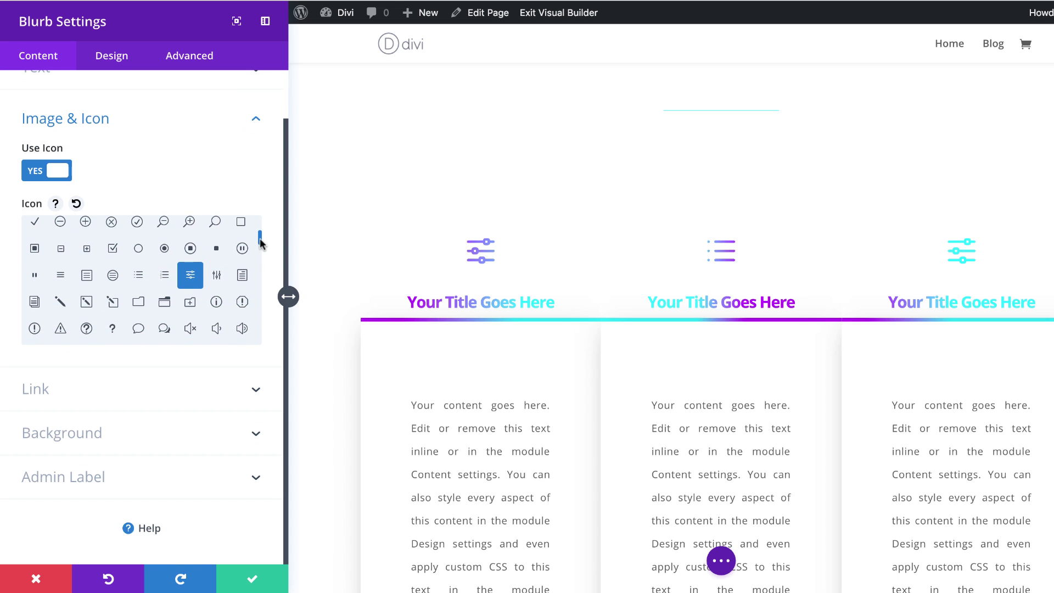
pyautogui.click(61, 277)
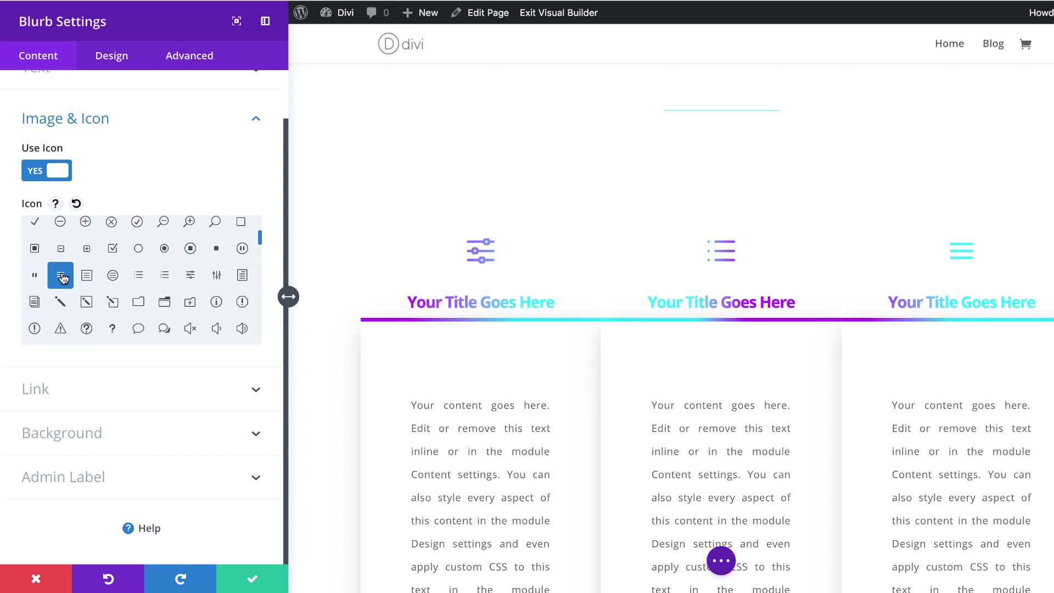
pyautogui.click(252, 579)
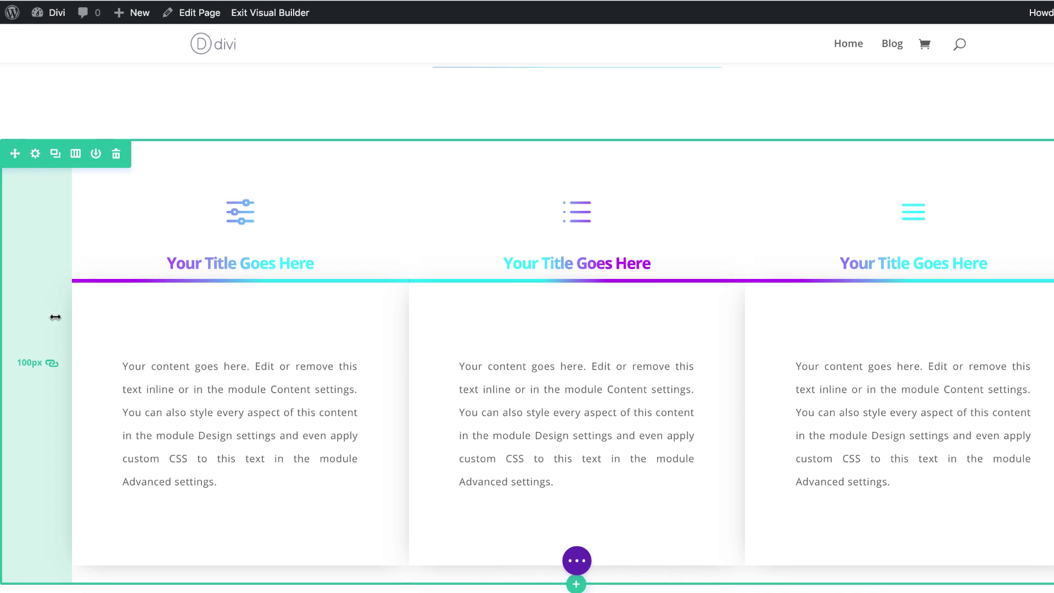
# - Exit the Visual Builder and review the gradient headline, divider and three columns on the front-end page
pyautogui.scroll(6, 53, 314)
pyautogui.scroll(-5, 55, 317)
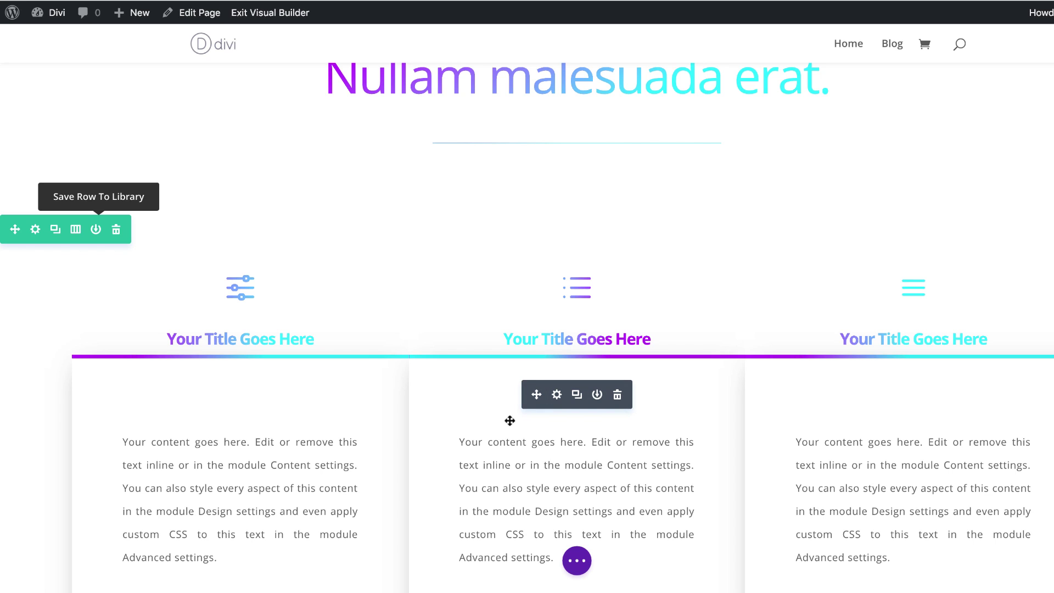
pyautogui.click(602, 554)
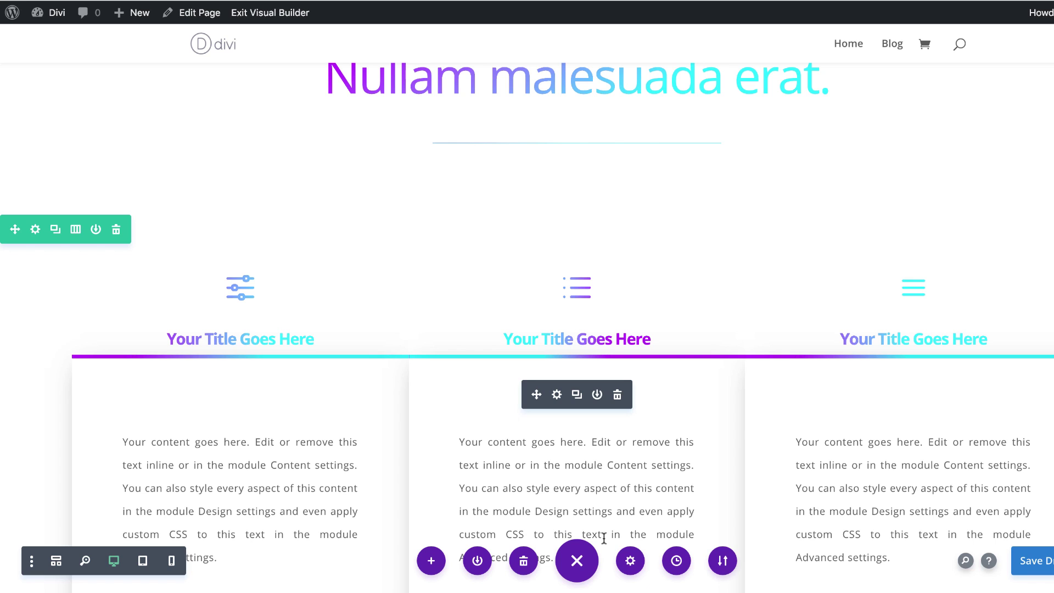
pyautogui.click(279, 16)
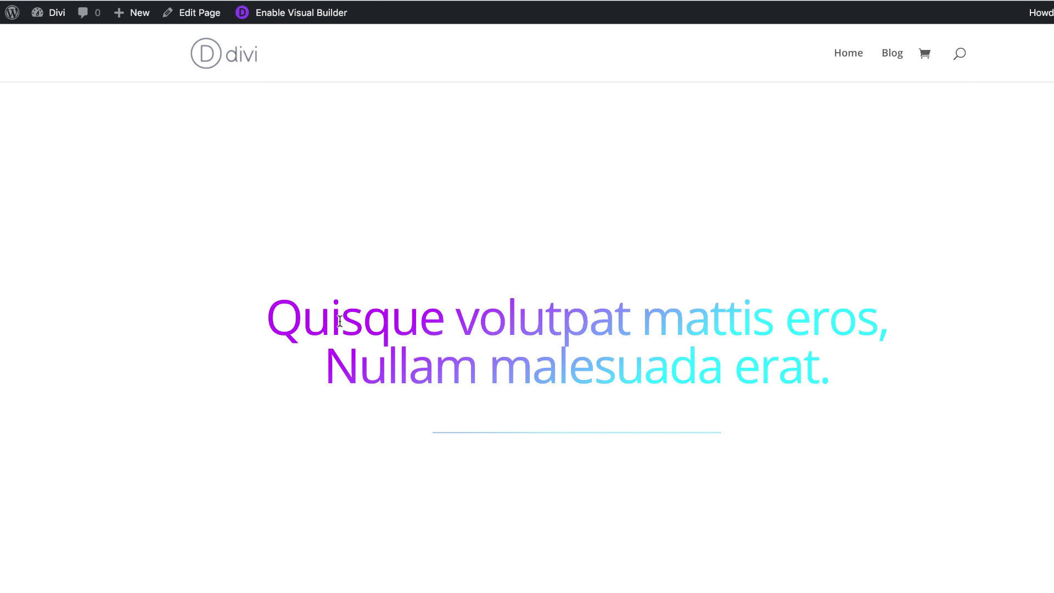
pyautogui.scroll(-5, 98, 310)
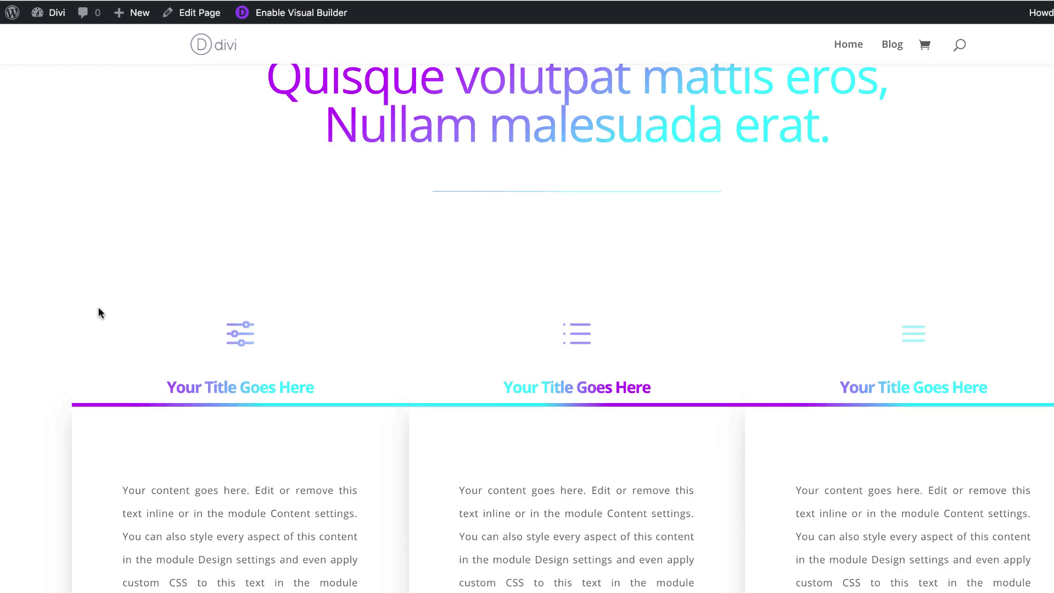
pyautogui.scroll(-3, 98, 312)
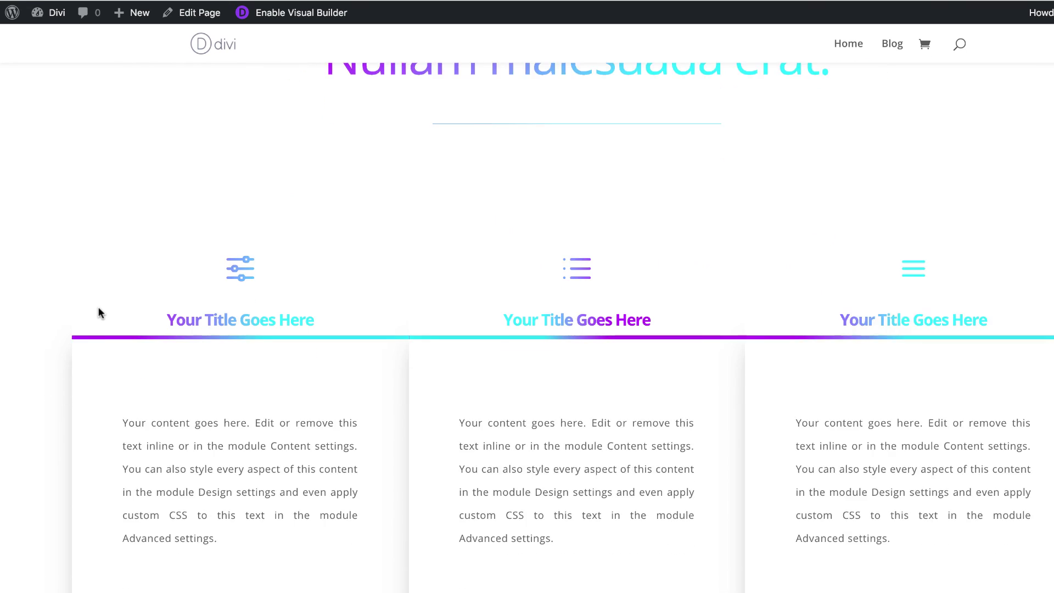
pyautogui.scroll(-2, 98, 308)
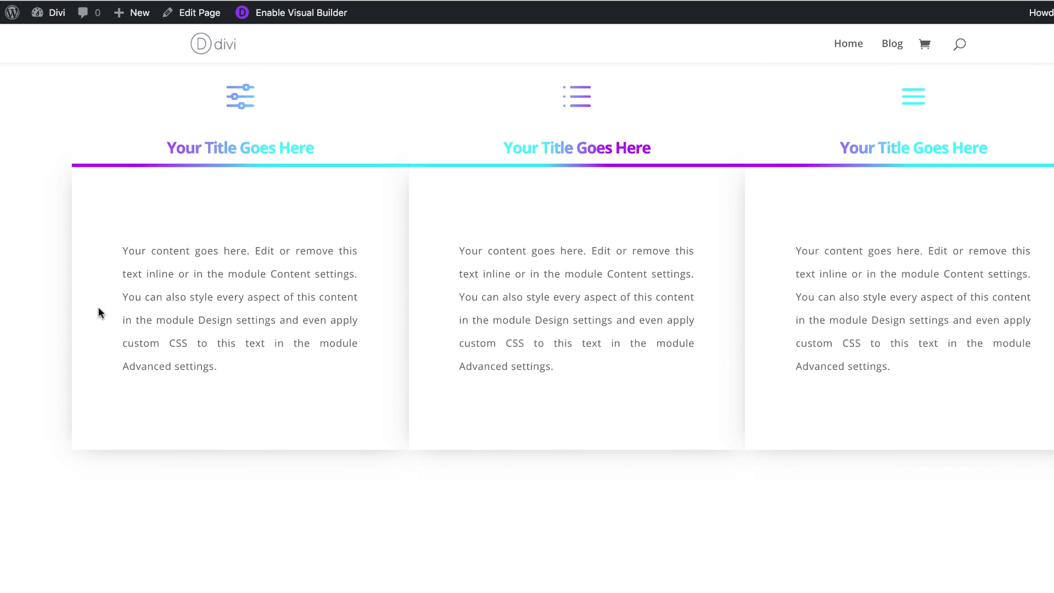
pyautogui.scroll(9, 104, 281)
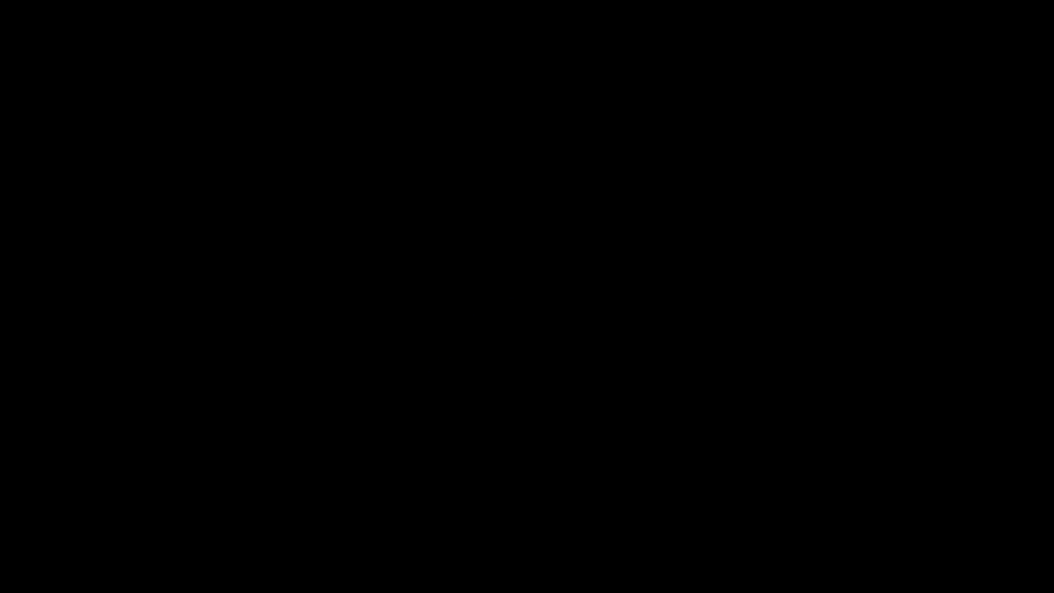